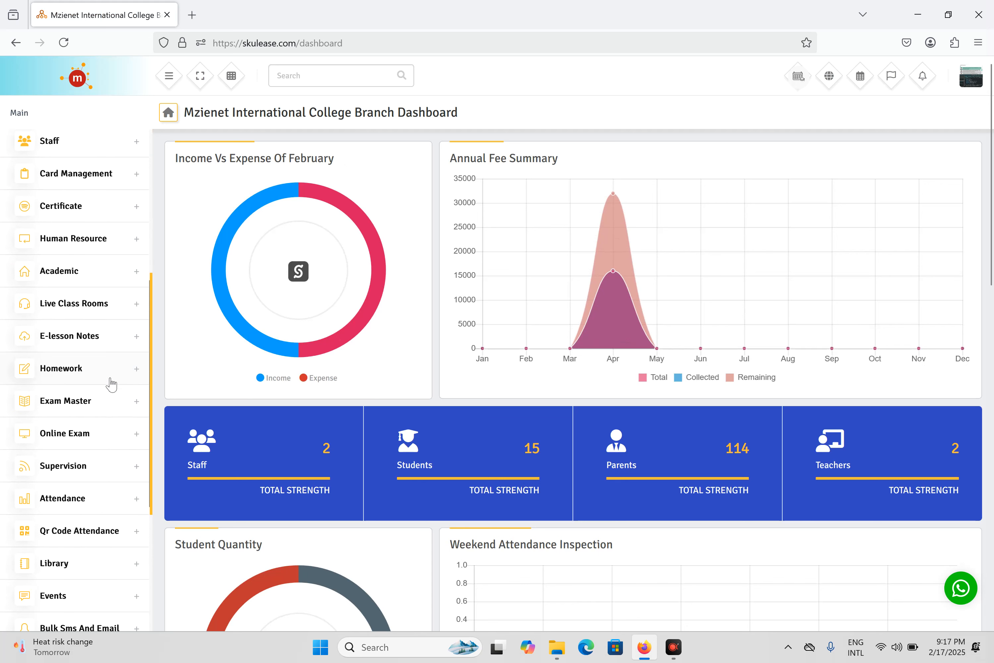
Expand the Online Exam section in the sidebar and go to Question Group
left_click(99, 432)
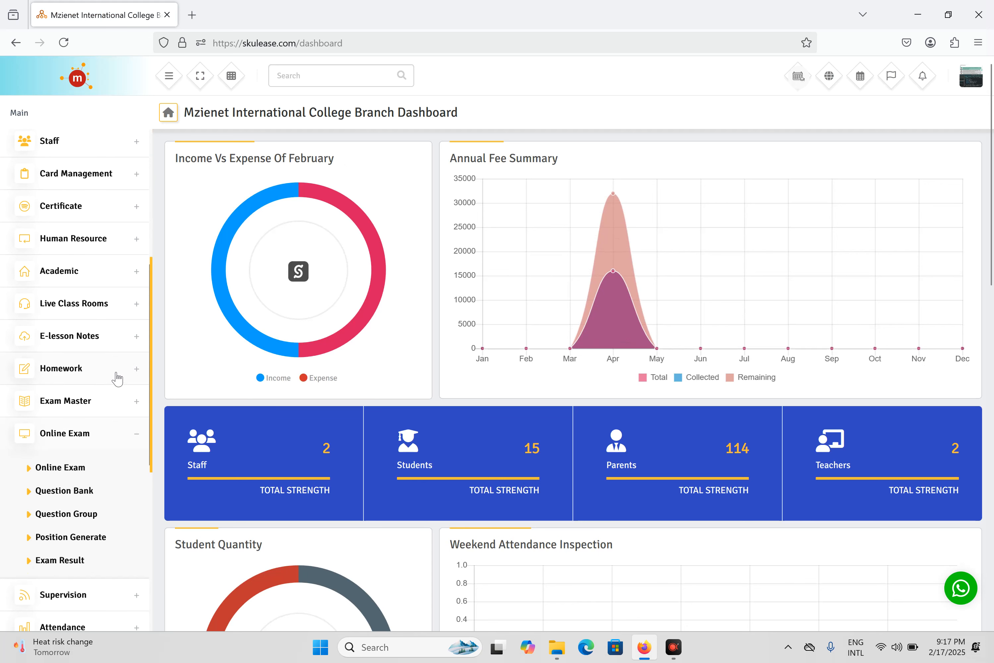
scroll(103, 381, "down", 1)
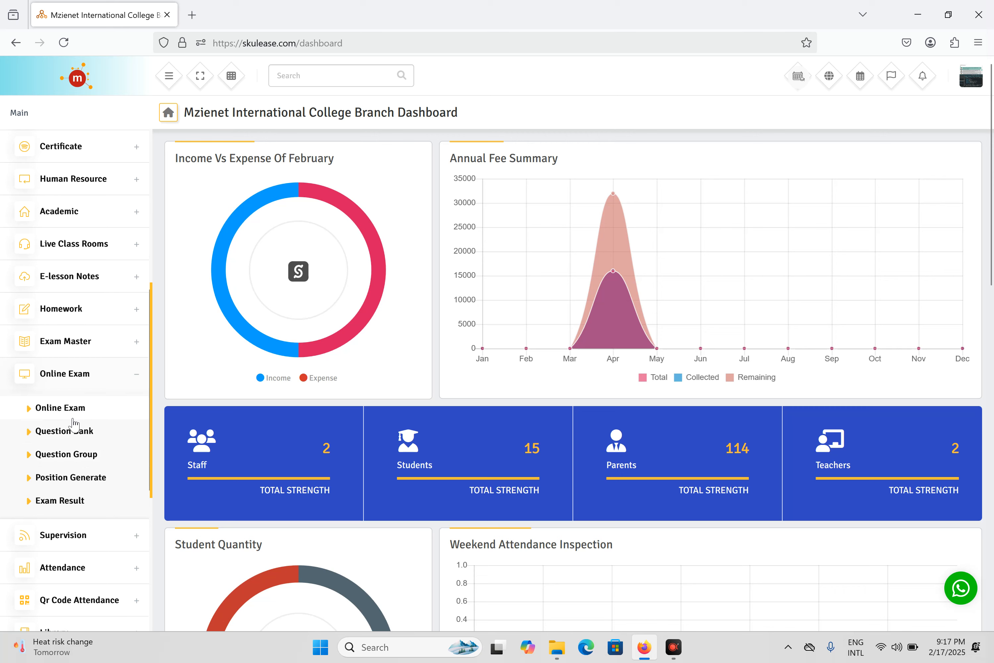
left_click(80, 461)
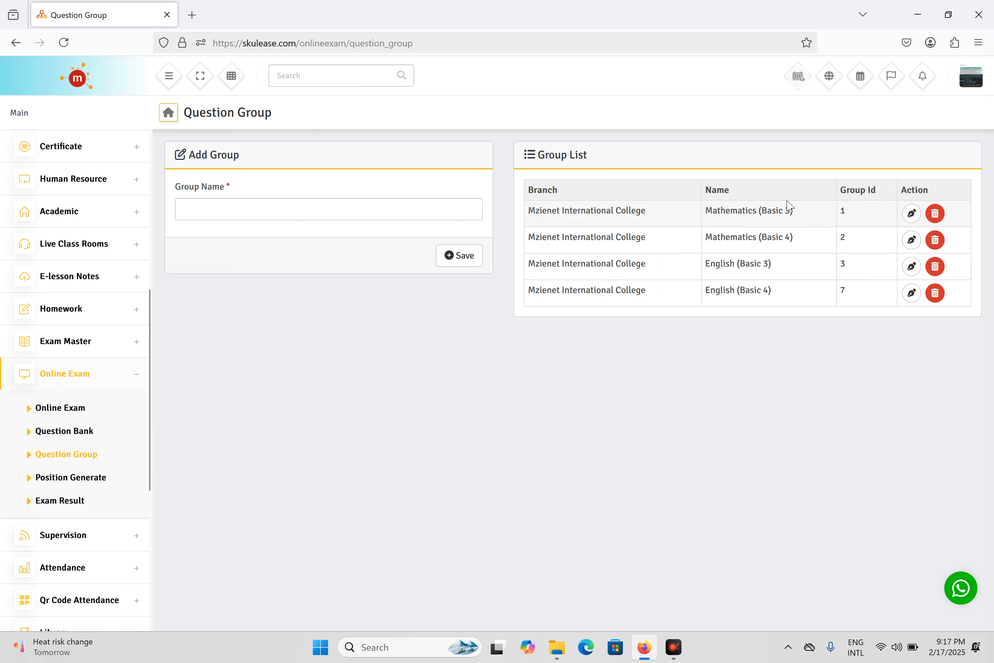
Add a question group named 'Basic Science (JSS 1)', then go to the Question Bank
left_click(275, 210)
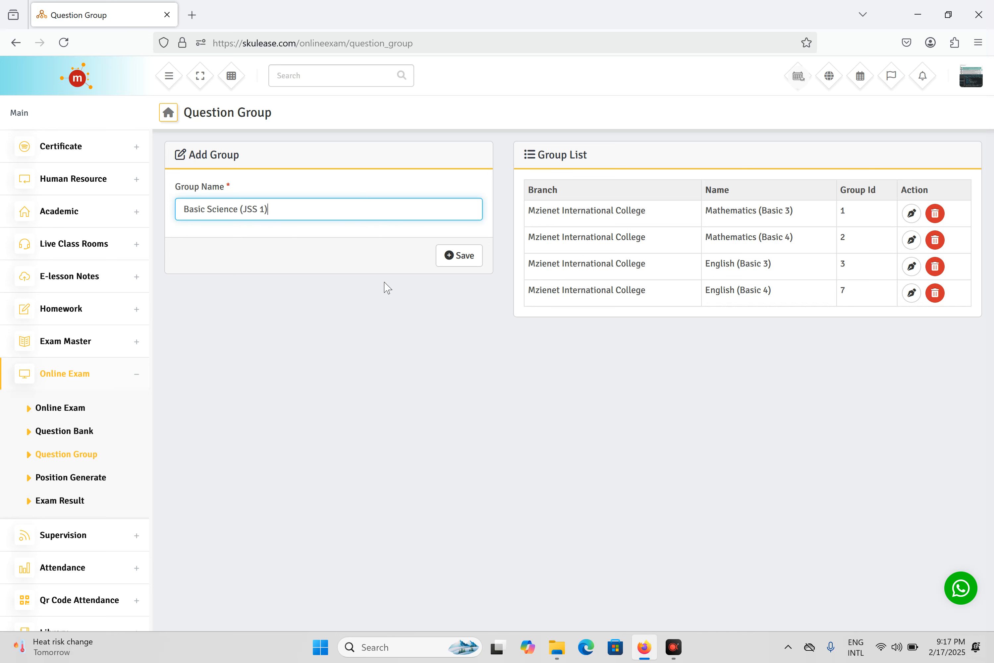
left_click(462, 256)
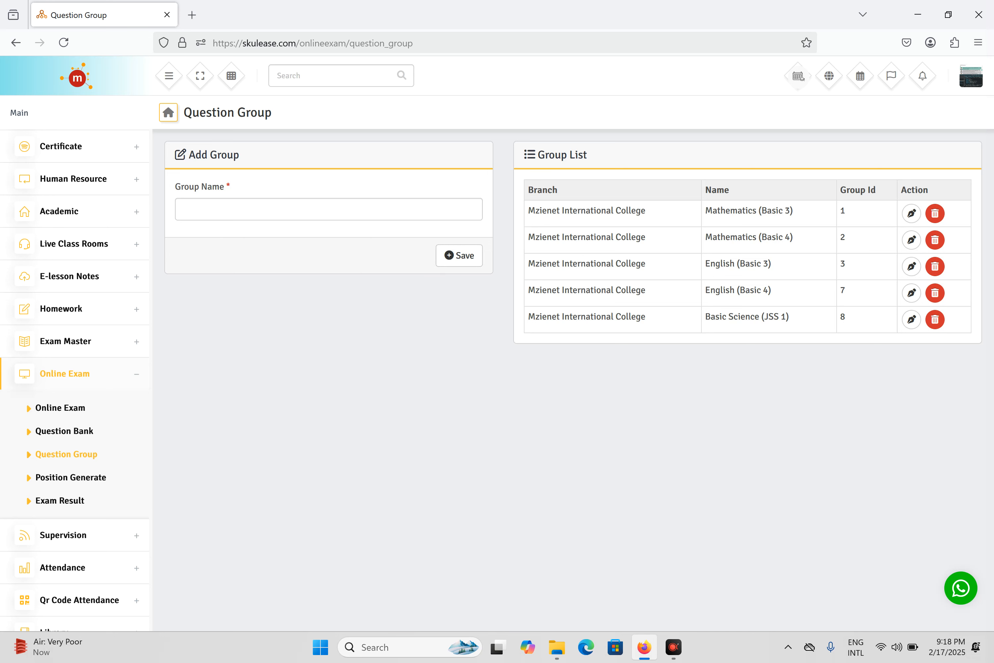
left_click(65, 431)
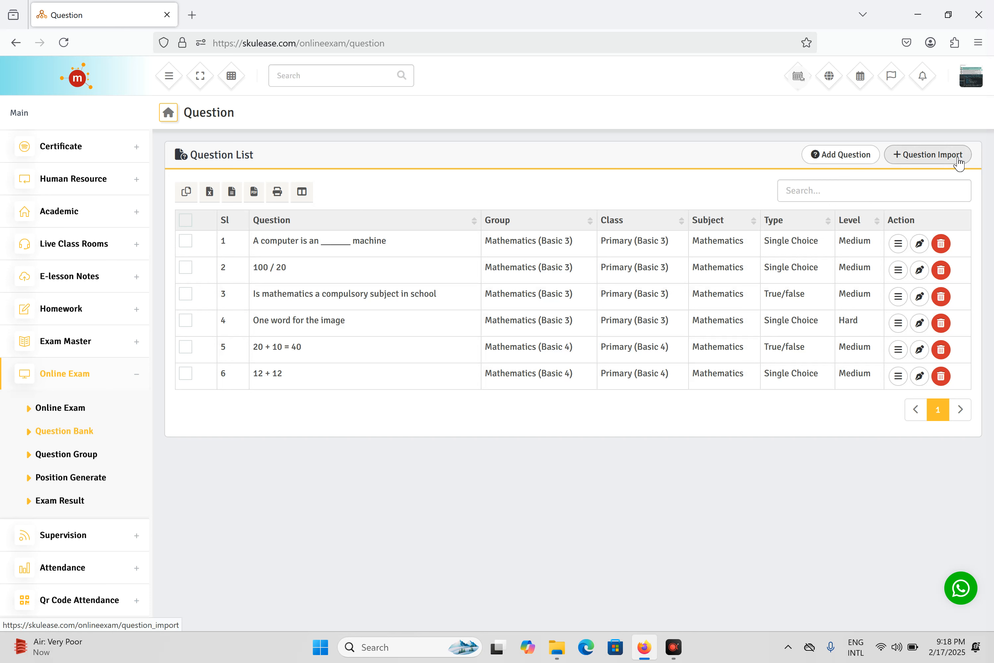
Review the Question Import instructions, return to the question list, and begin adding a question
left_click(931, 152)
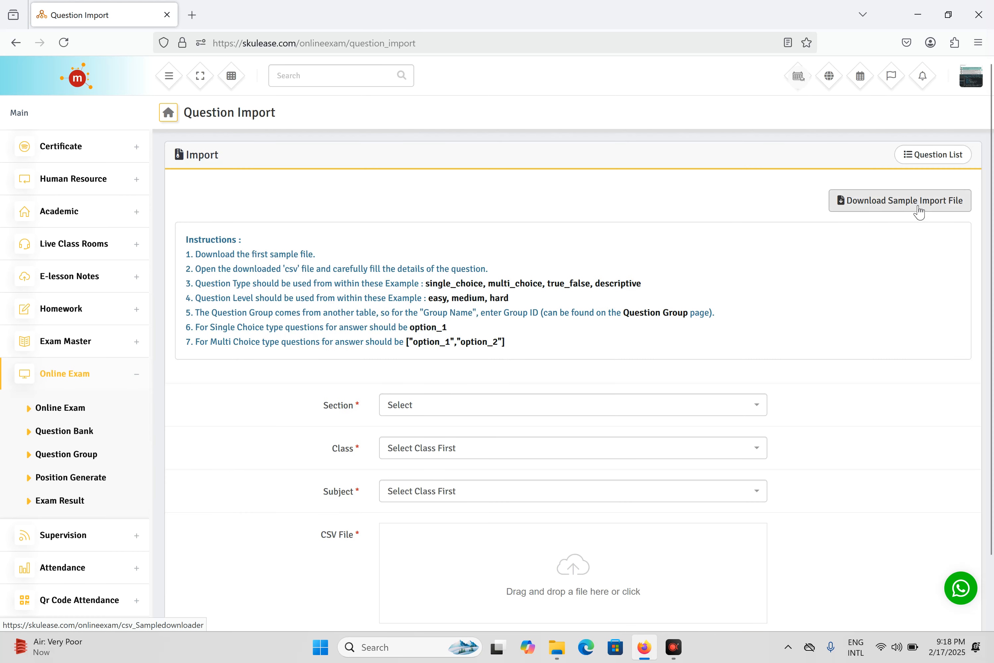
scroll(496, 410, "down", 2)
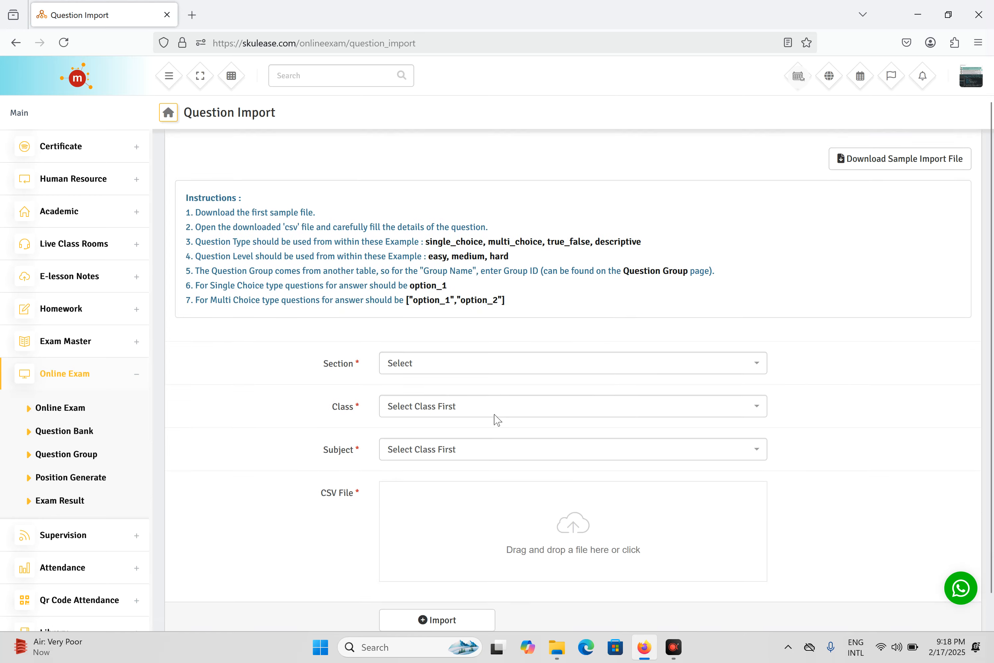
scroll(490, 403, "up", 2)
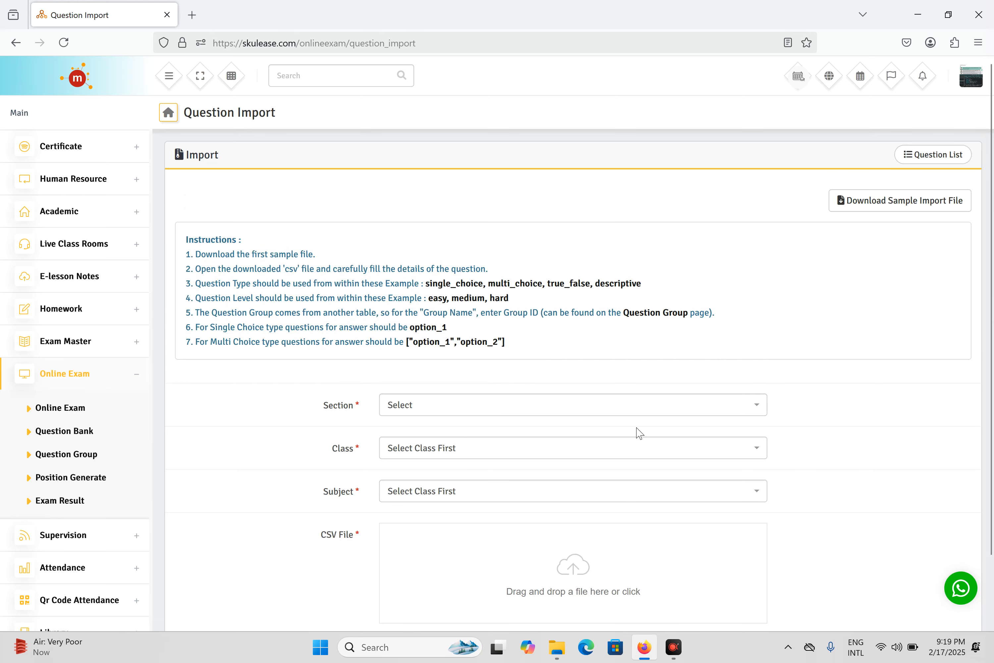
scroll(638, 431, "down", 2)
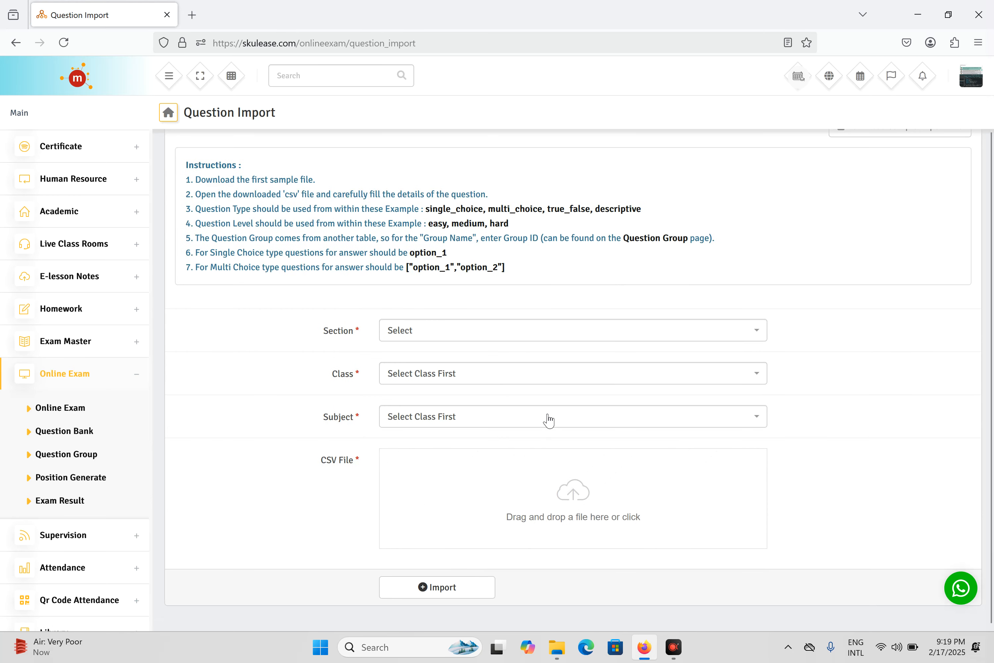
scroll(548, 415, "up", 2)
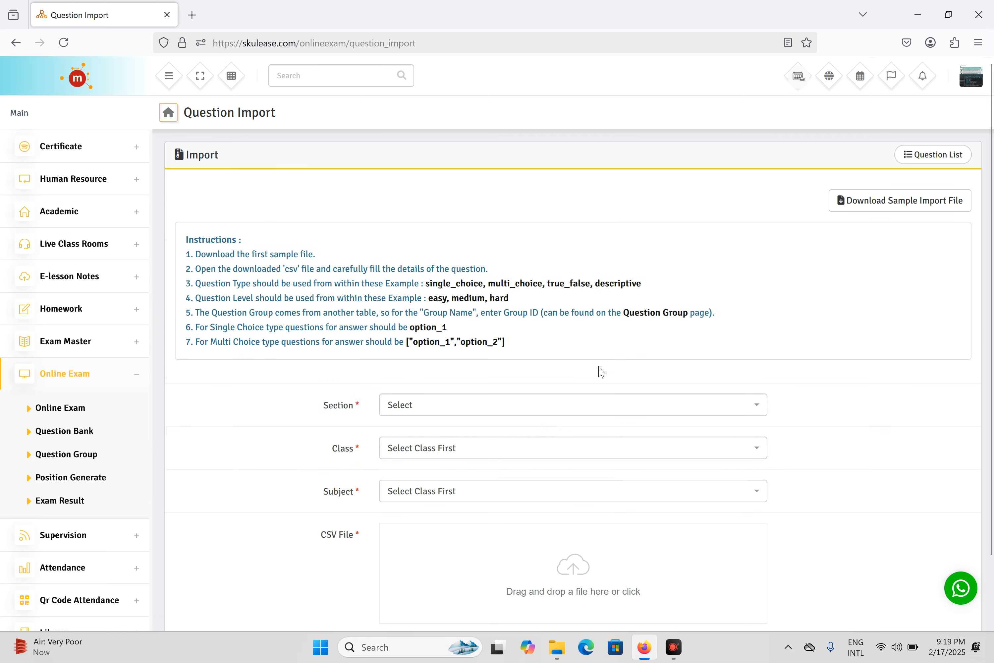
left_click(929, 161)
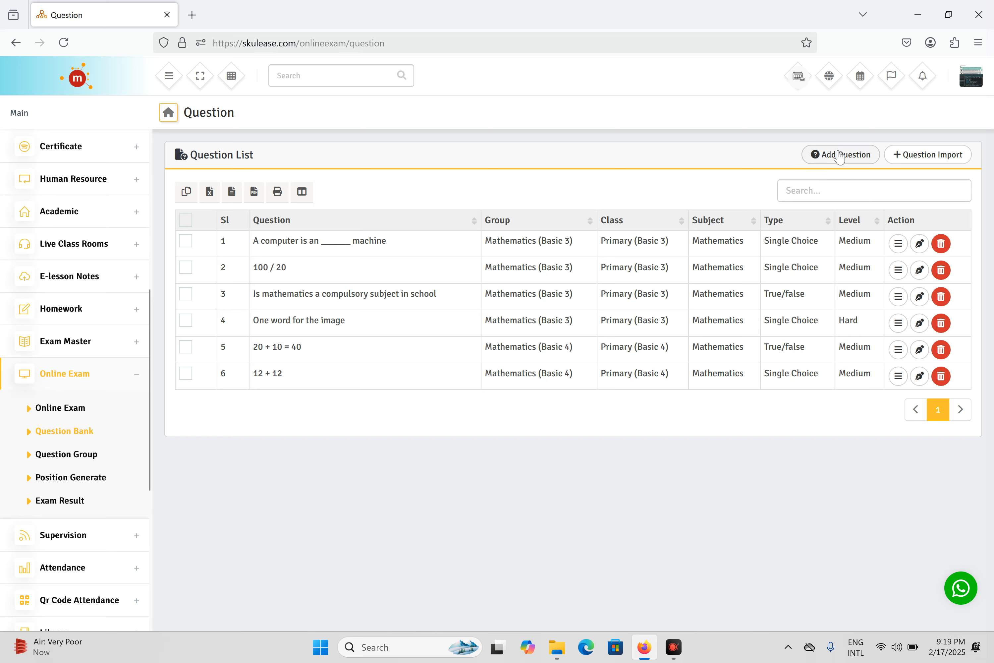
left_click(850, 156)
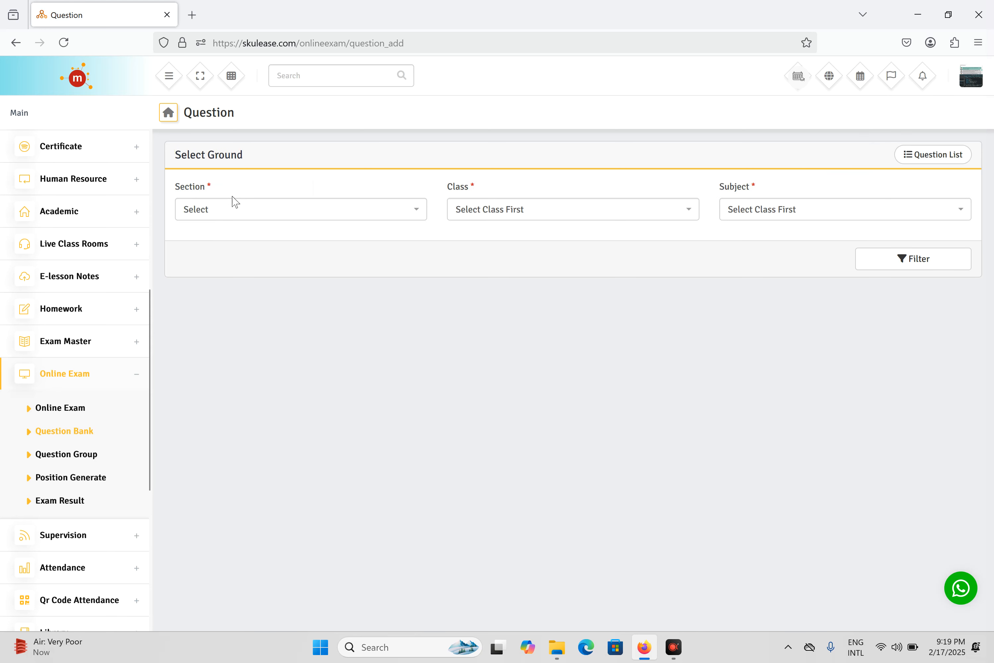
Filter the new question by section Primary, class Basic 4 and subject Mathematics (101)
left_click(235, 206)
left_click(259, 298)
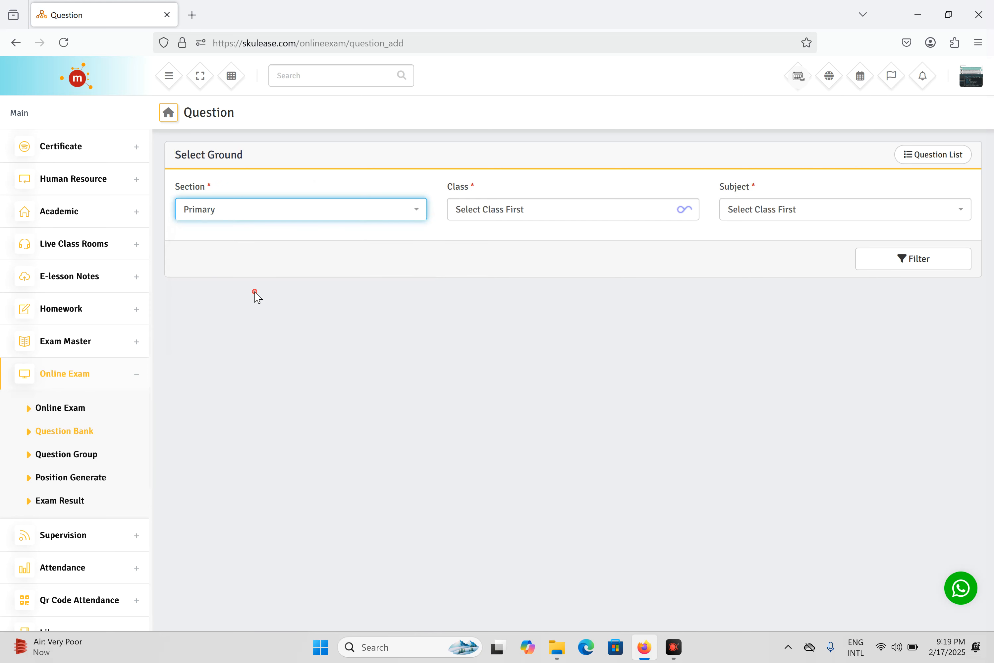
left_click(492, 209)
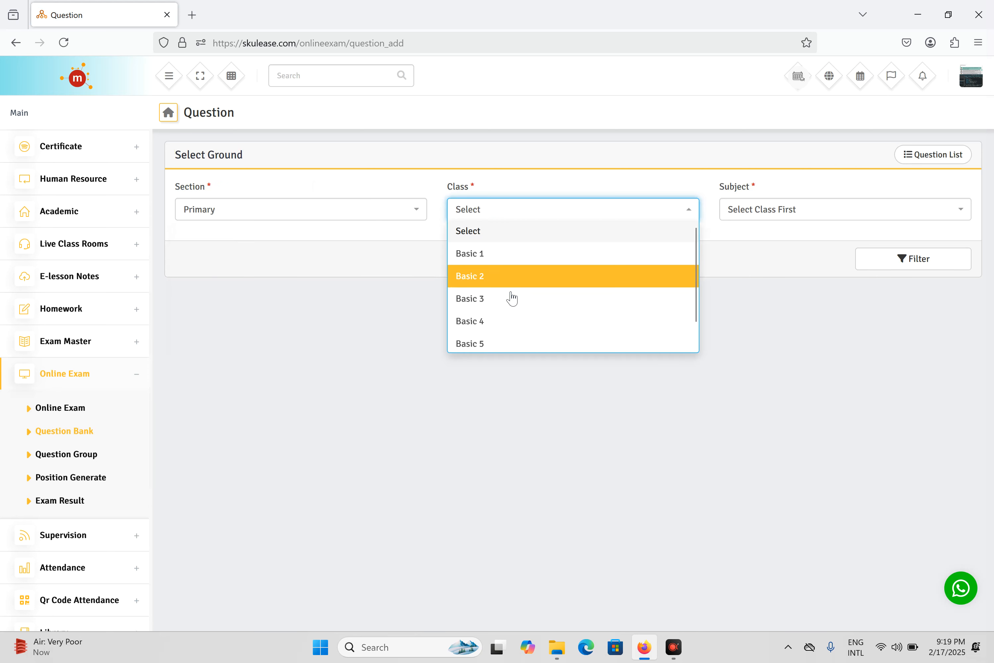
left_click(502, 326)
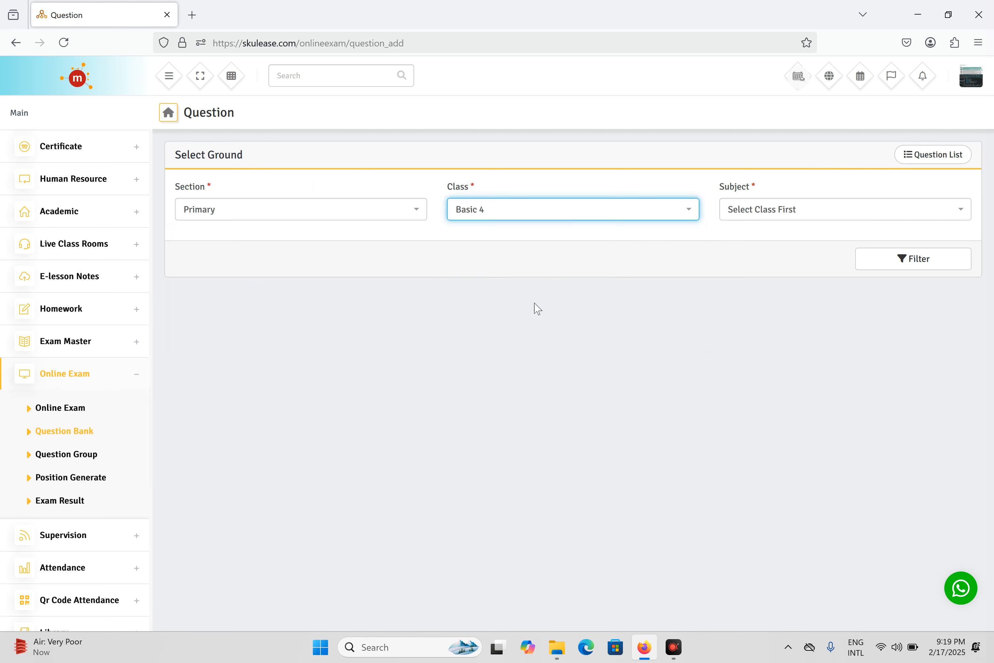
left_click(851, 216)
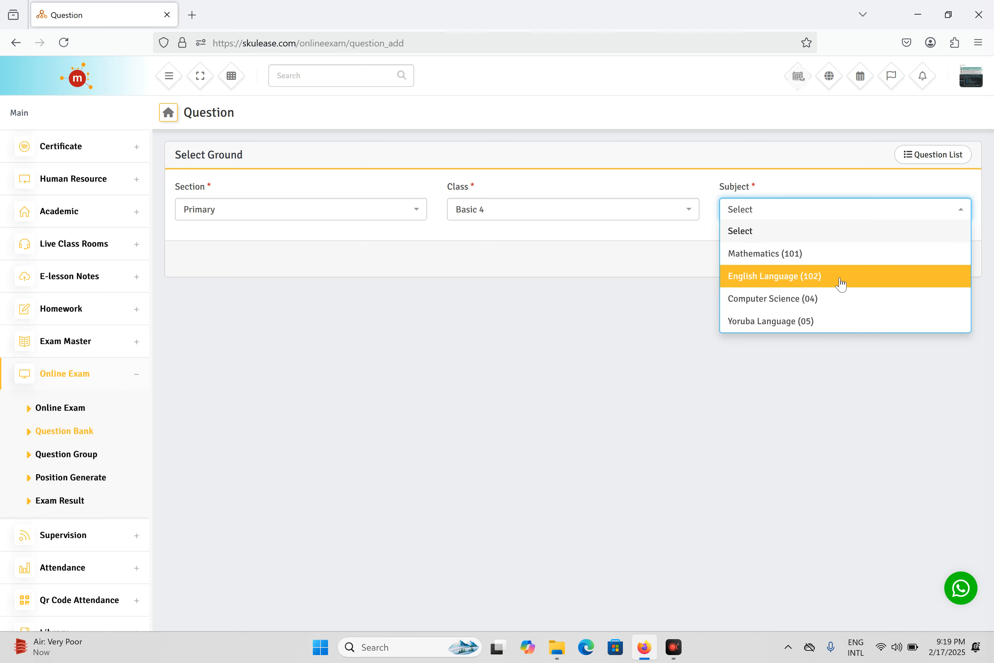
left_click(796, 259)
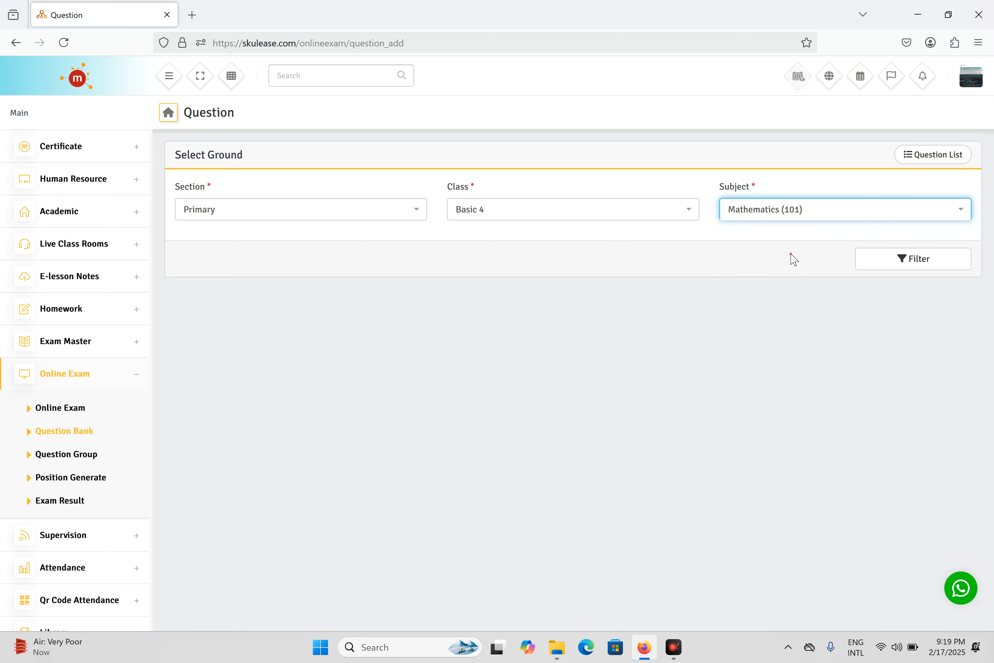
left_click(904, 265)
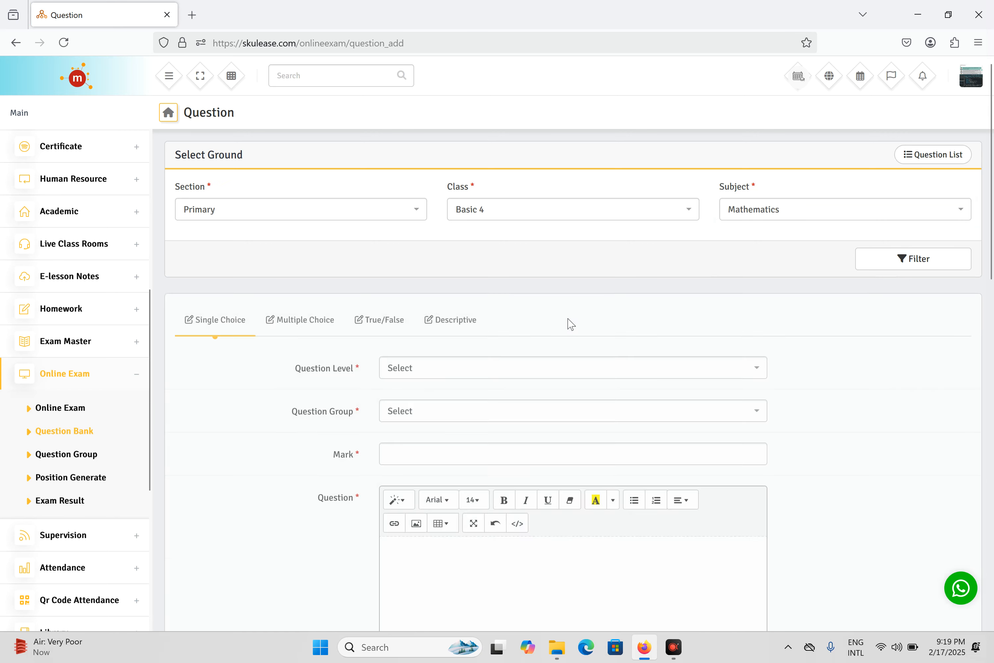
scroll(562, 327, "down", 3)
scroll(560, 327, "up", 8)
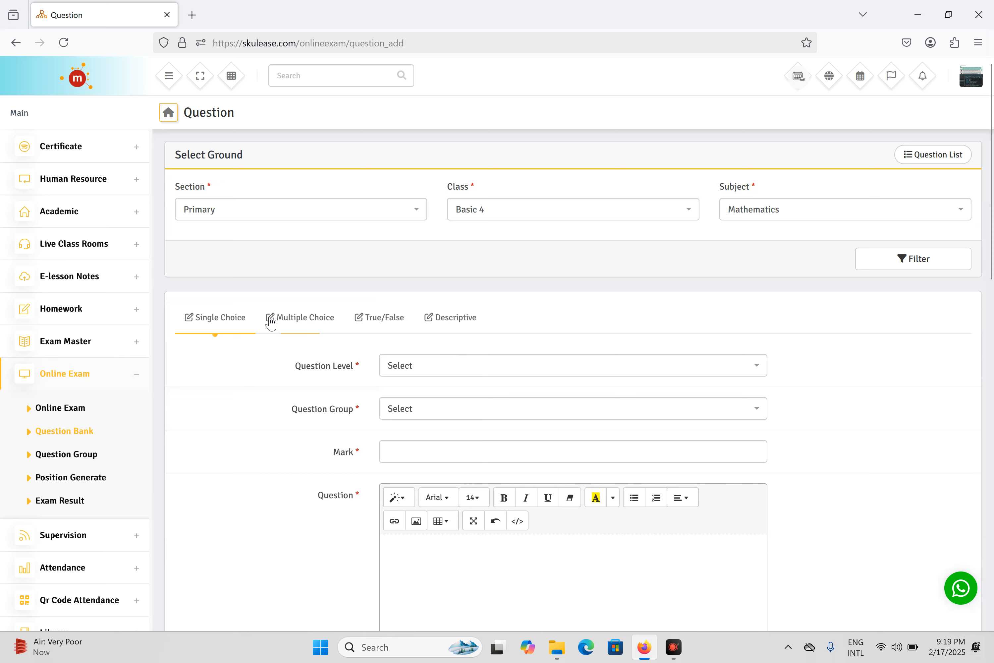
scroll(332, 325, "down", 5)
scroll(331, 314, "up", 5)
Set the question level to Medium, group to Basic Science (JSS 1), and mark to 2
left_click(474, 364)
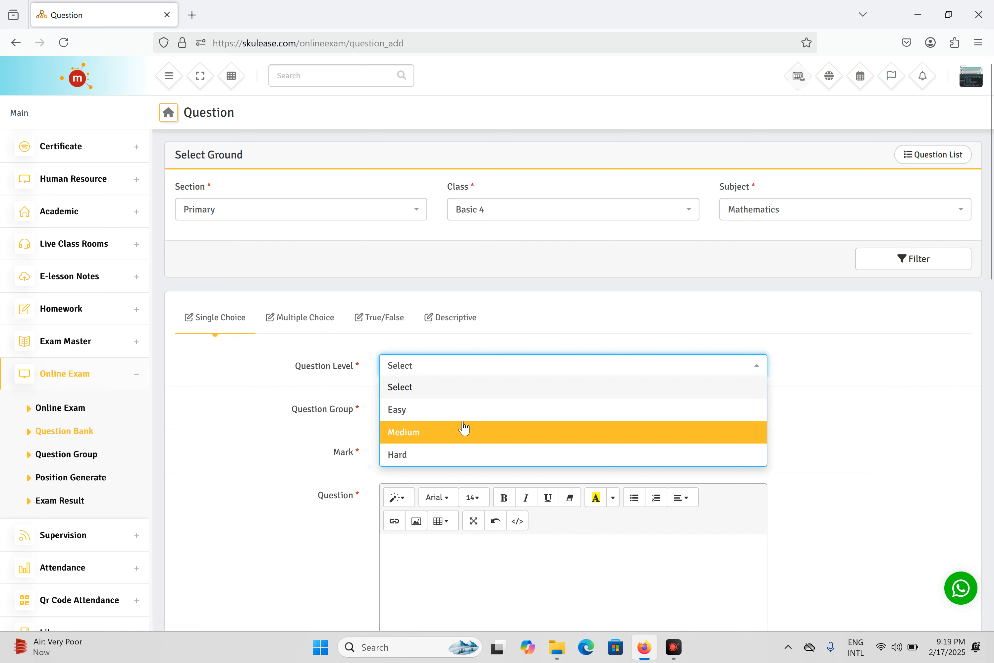
left_click(454, 432)
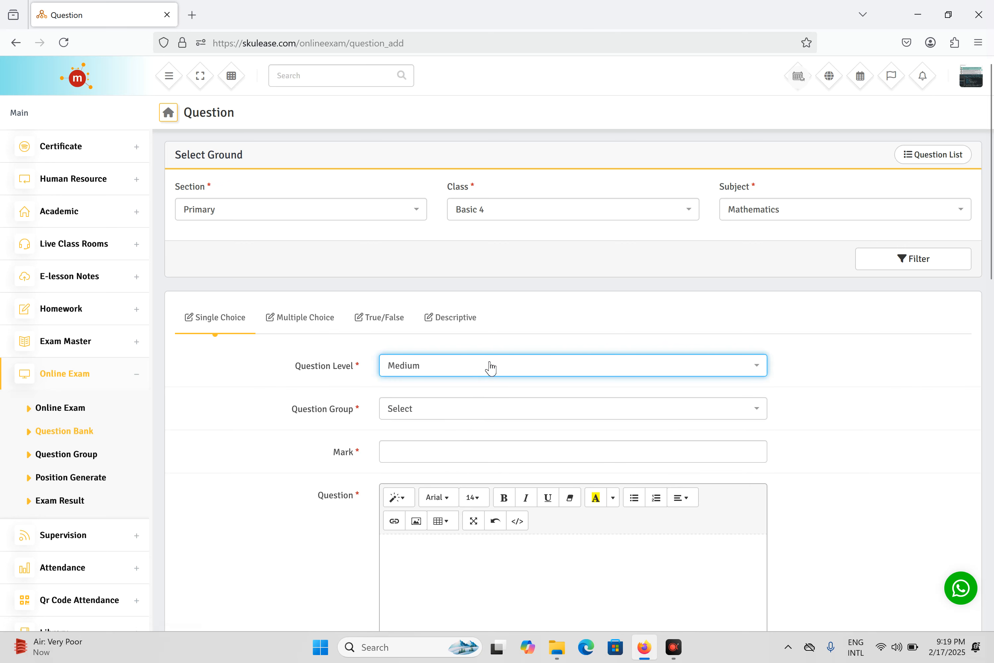
left_click(485, 412)
scroll(501, 434, "down", 5)
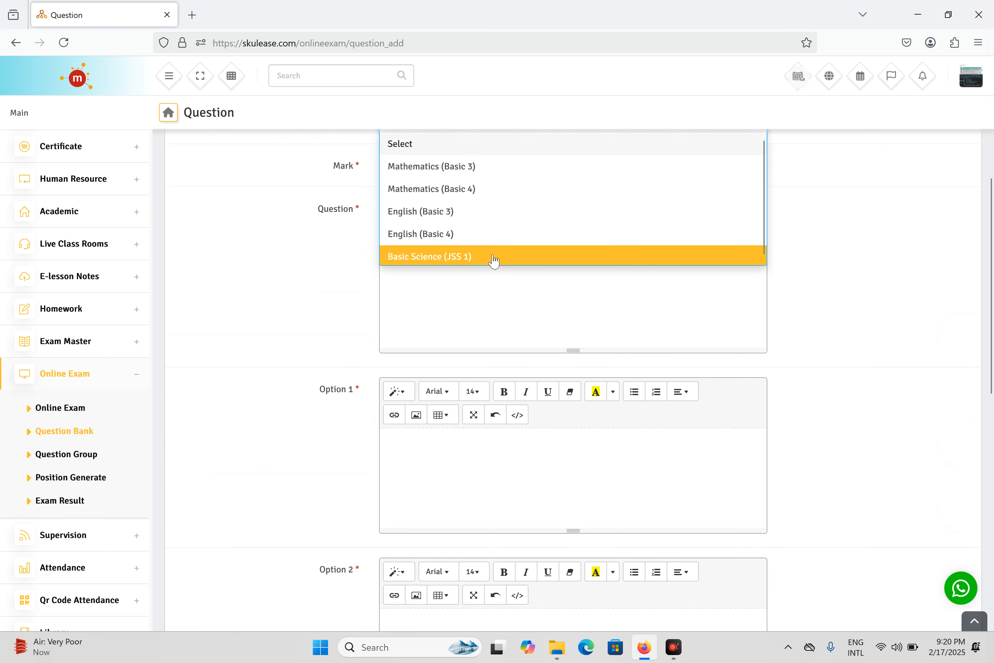
left_click(504, 260)
scroll(522, 299, "up", 2)
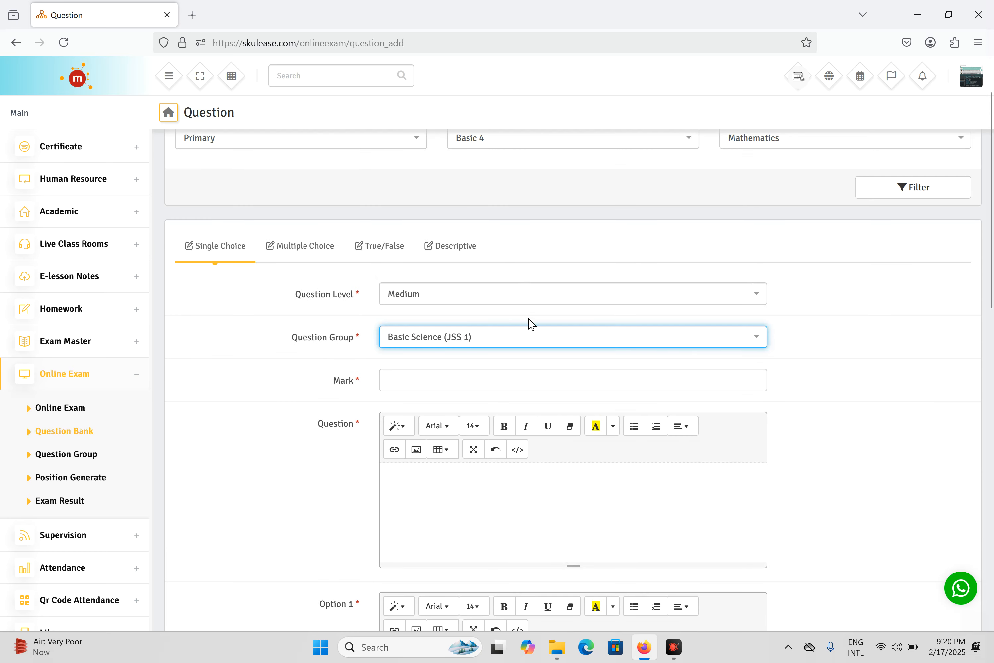
scroll(539, 322, "up", 1)
left_click(761, 210)
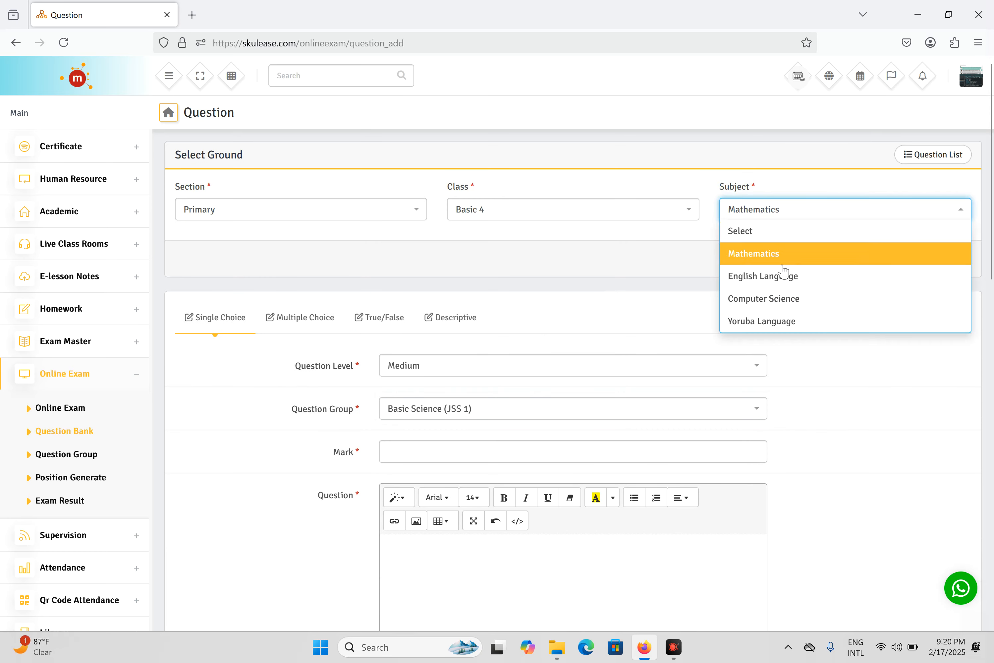
scroll(778, 299, "down", 4)
scroll(776, 302, "up", 4)
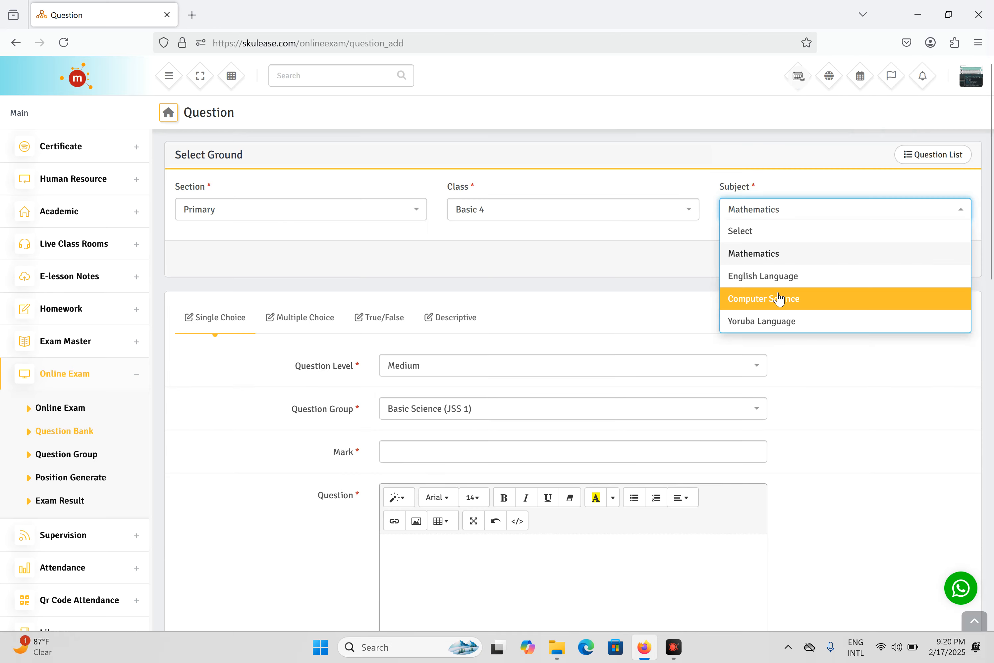
left_click(785, 387)
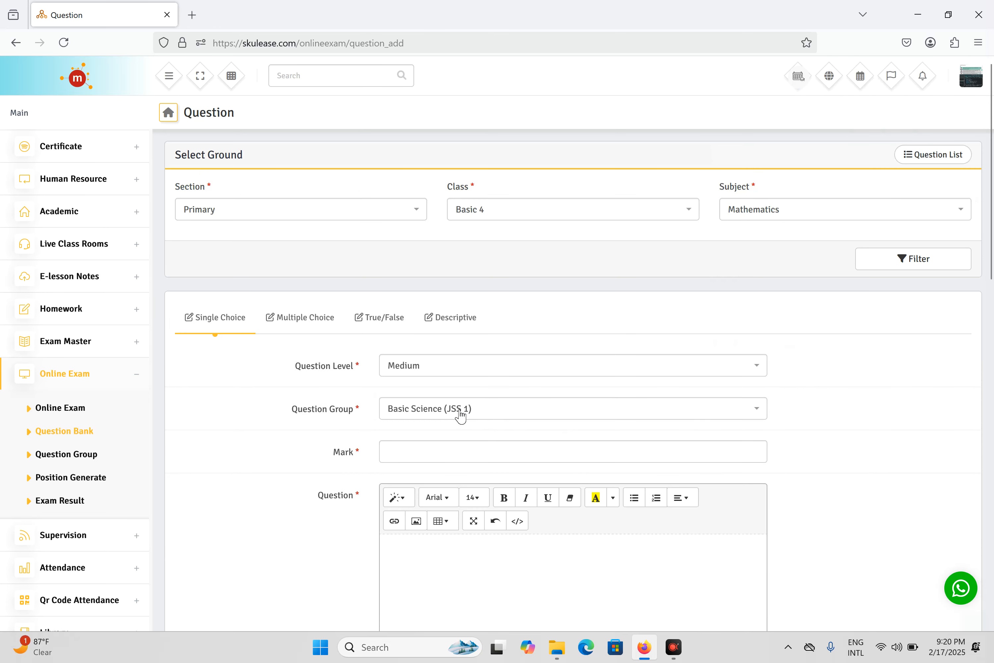
left_click(470, 455)
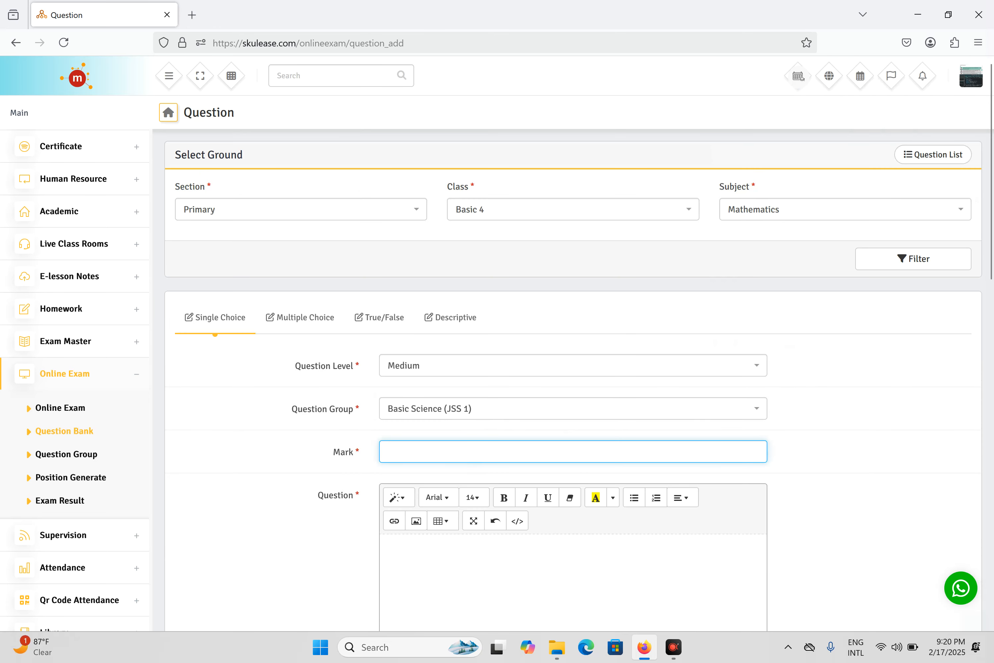
type("2")
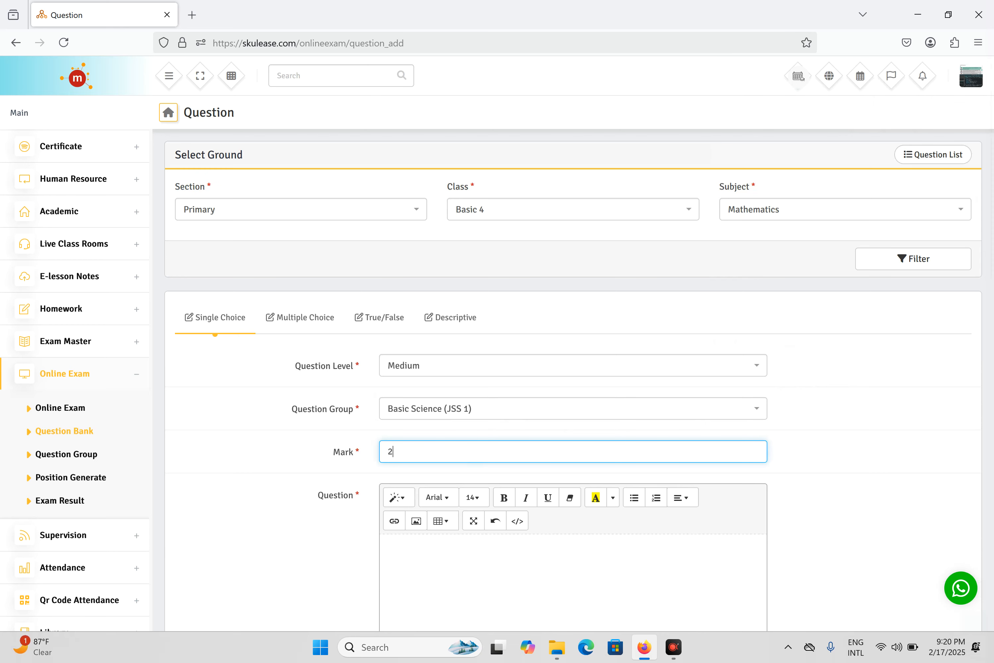
Write the question '4 + 4' with answer choices 7, 5 and 3 in Options 1, 3 and 4
scroll(514, 513, "down", 2)
left_click(539, 504)
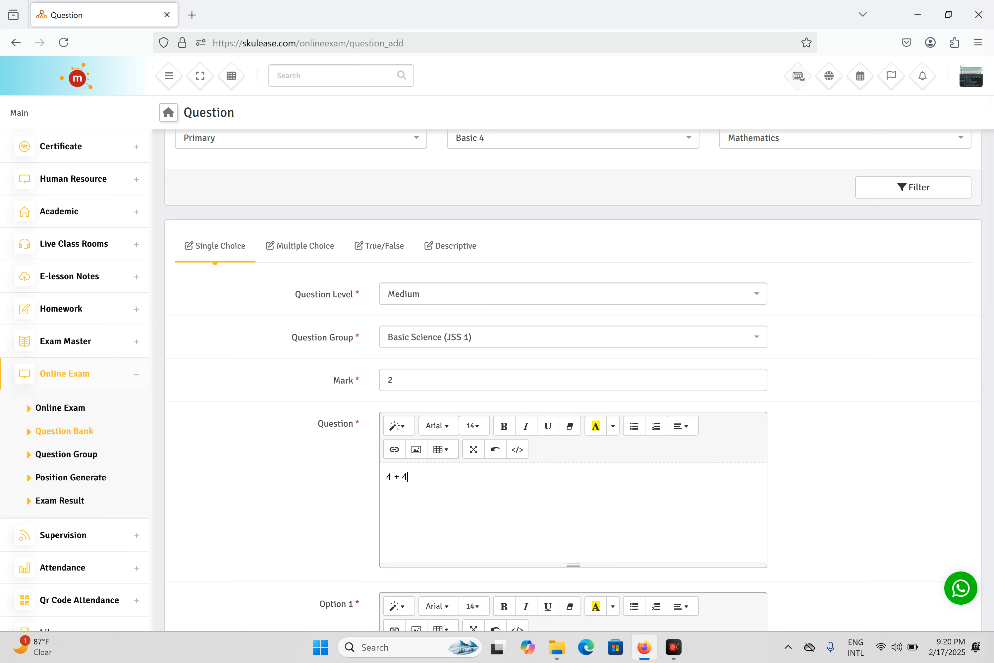
scroll(535, 475, "down", 5)
left_click(535, 476)
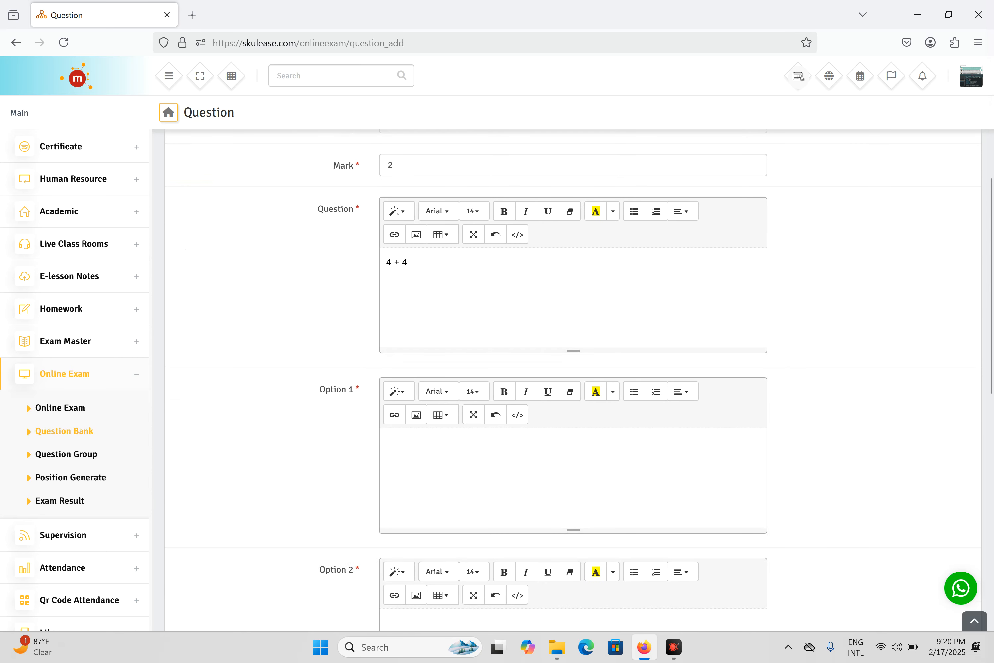
type("7")
scroll(522, 552, "down", 5)
left_click(499, 437)
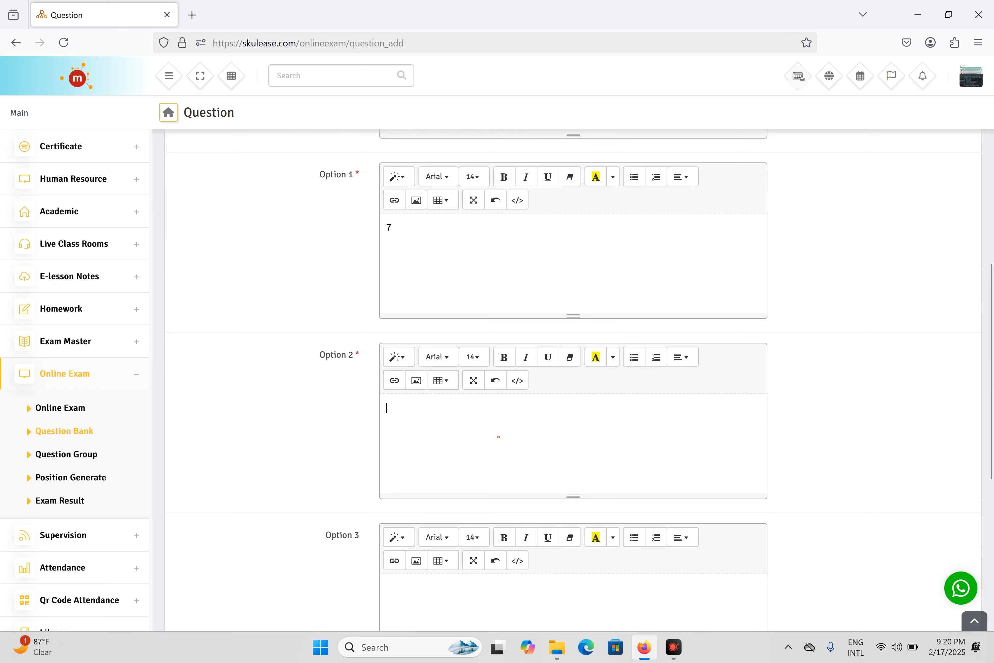
scroll(485, 333, "down", 6)
left_click(485, 332)
type("5")
left_click(500, 496)
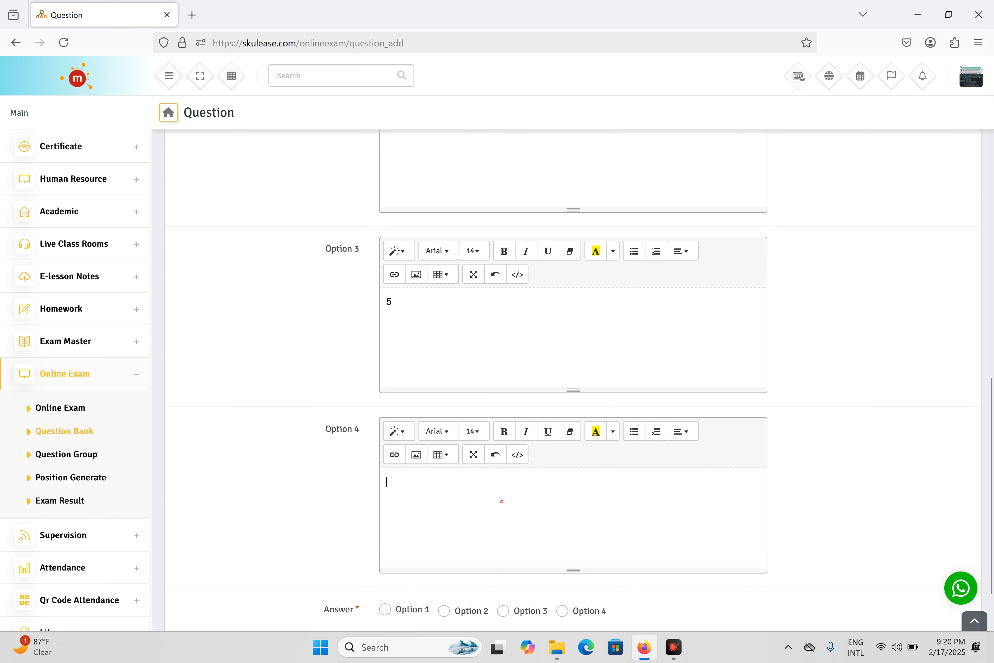
type("3")
Mark Option 2 as the correct answer and save the single-choice question
scroll(452, 539, "down", 2)
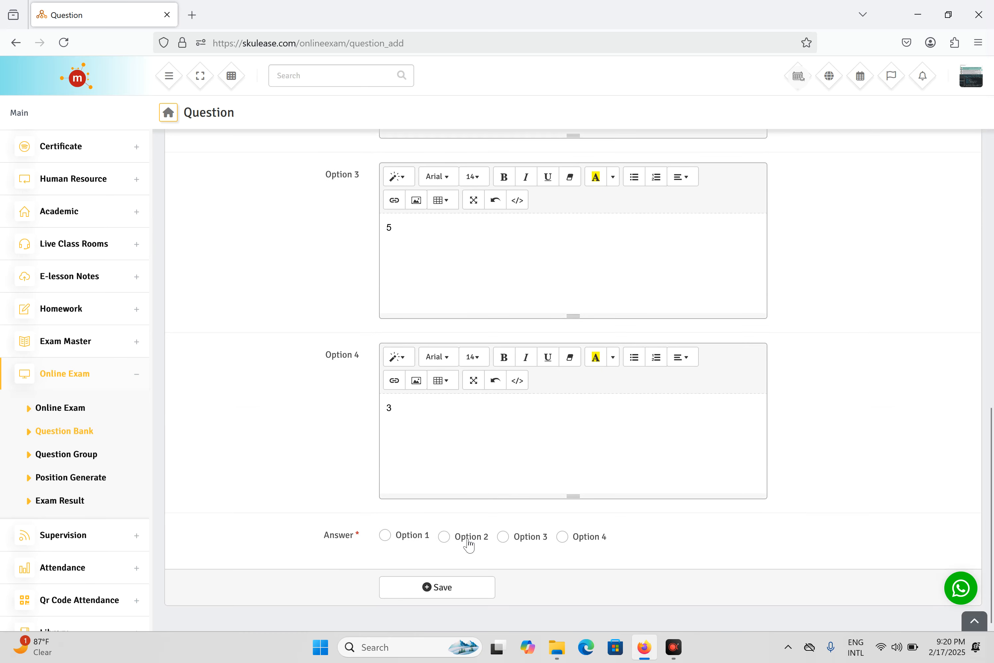
left_click(452, 540)
scroll(452, 539, "up", 8)
scroll(495, 543, "down", 8)
left_click(465, 593)
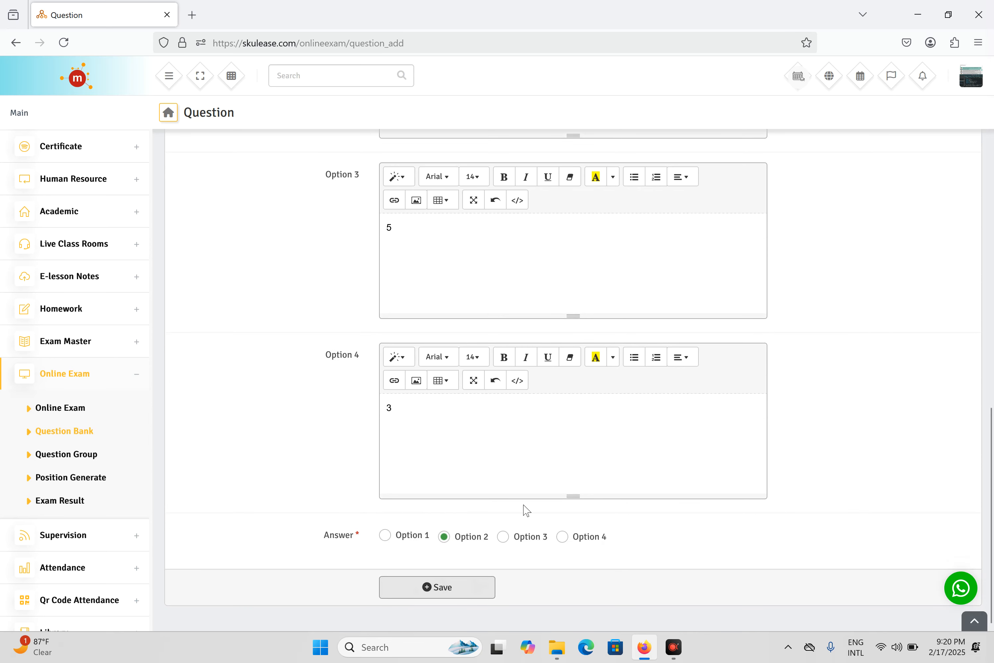
scroll(648, 343, "up", 10)
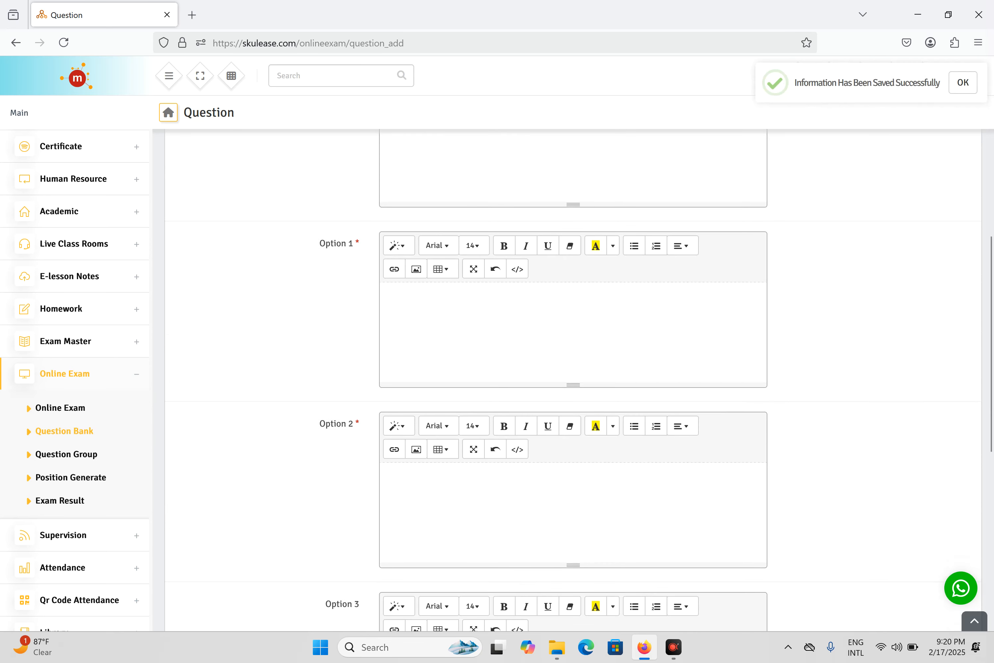
scroll(652, 339, "up", 10)
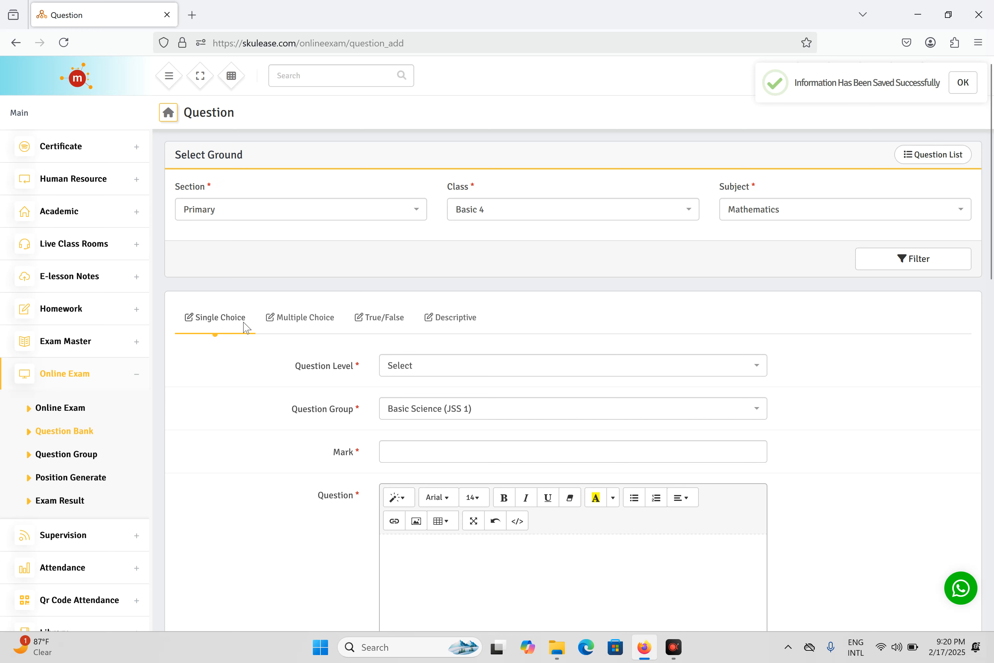
Start a Multiple Choice question with level Medium, group Basic Science (JSS 1), and mark 2
left_click(302, 326)
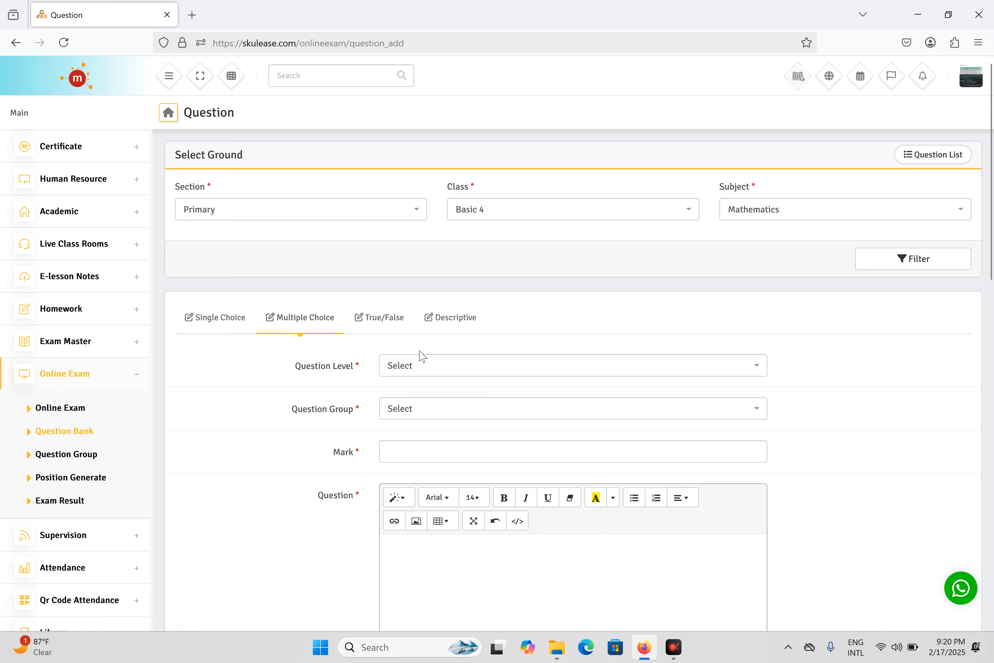
left_click(459, 371)
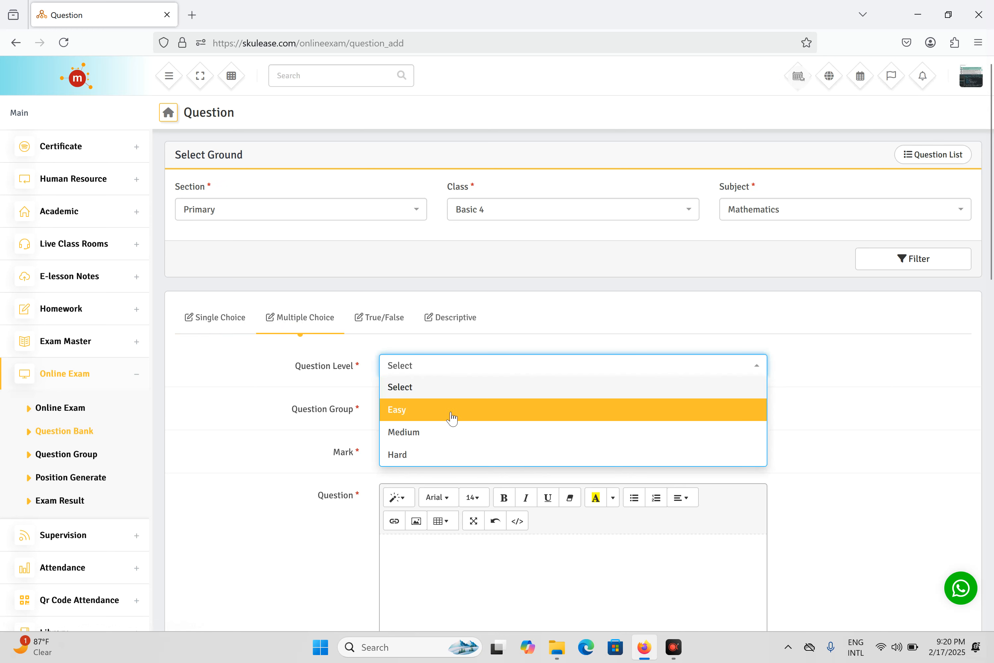
left_click(441, 440)
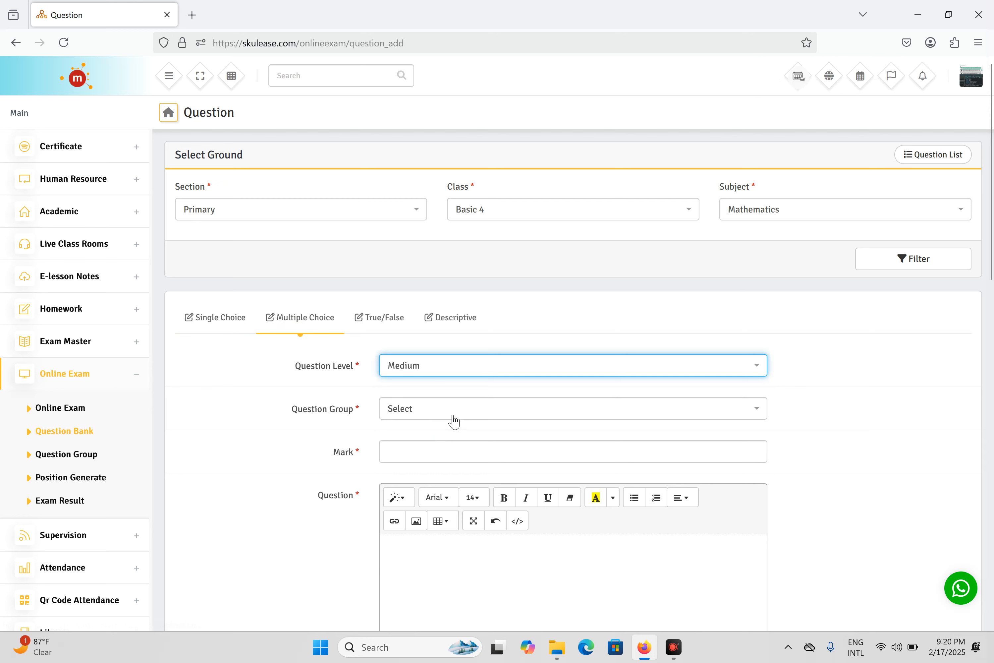
left_click(453, 414)
left_click(462, 543)
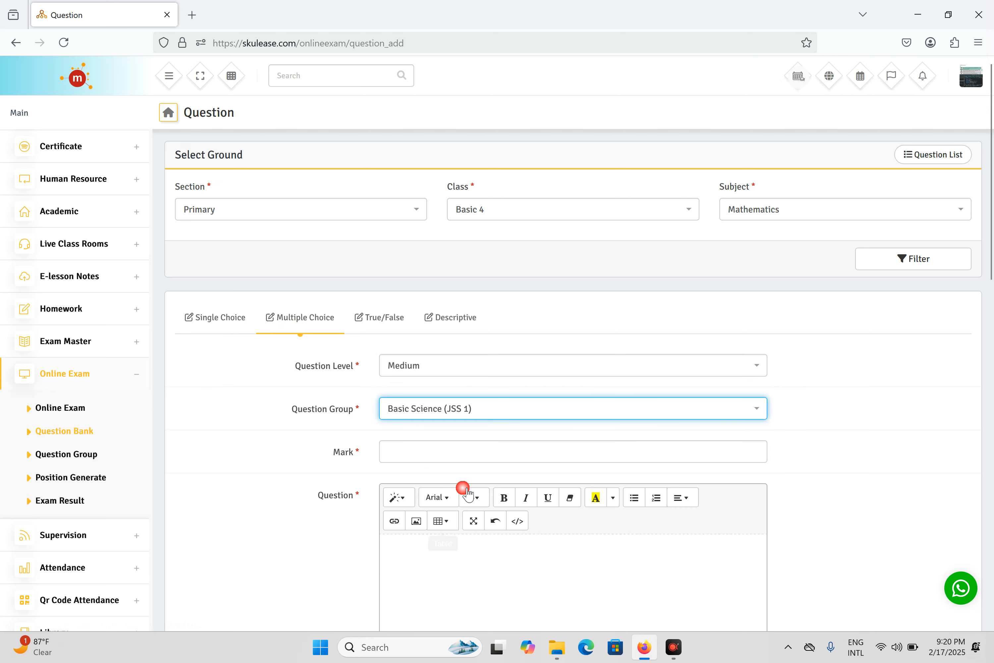
left_click(461, 445)
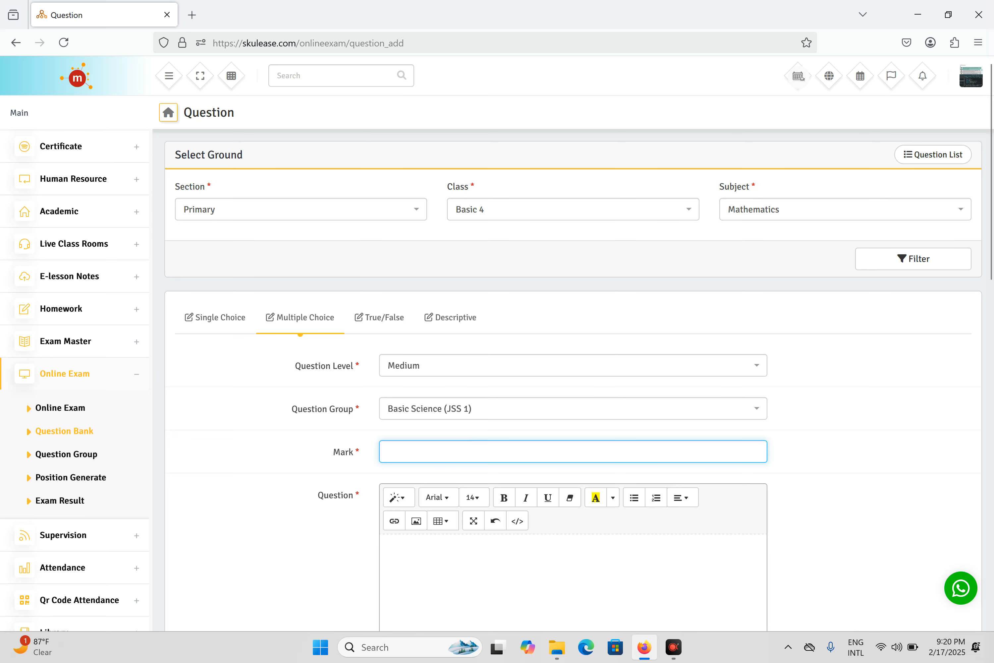
type("2")
Enter the question 'what give 5?' with options 2+3, 2+2, 4+1 and 5+1
scroll(461, 484, "down", 3)
left_click(470, 423)
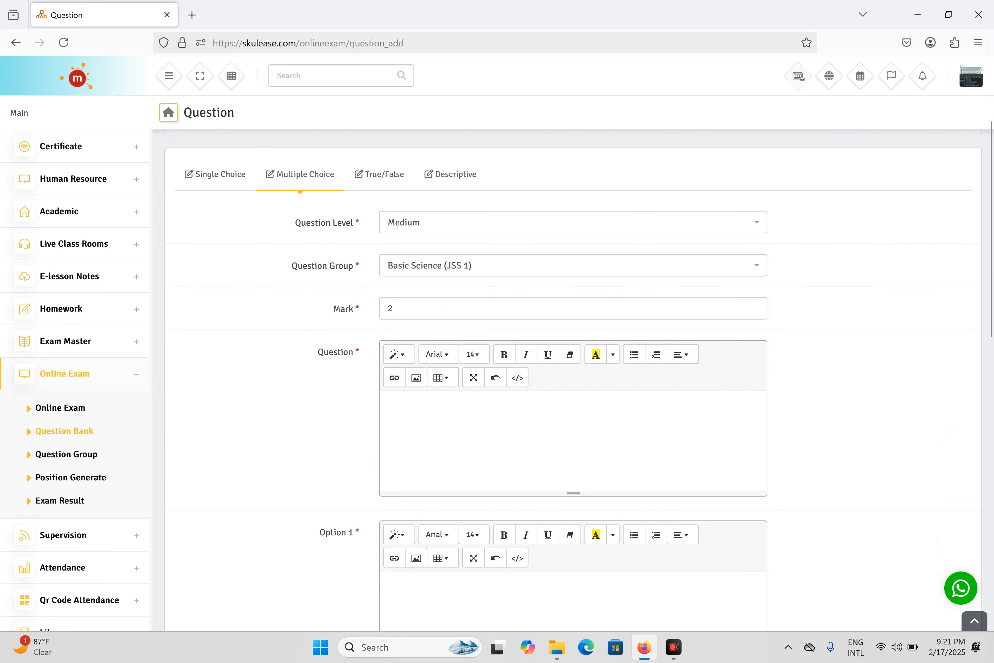
type("what give 5?")
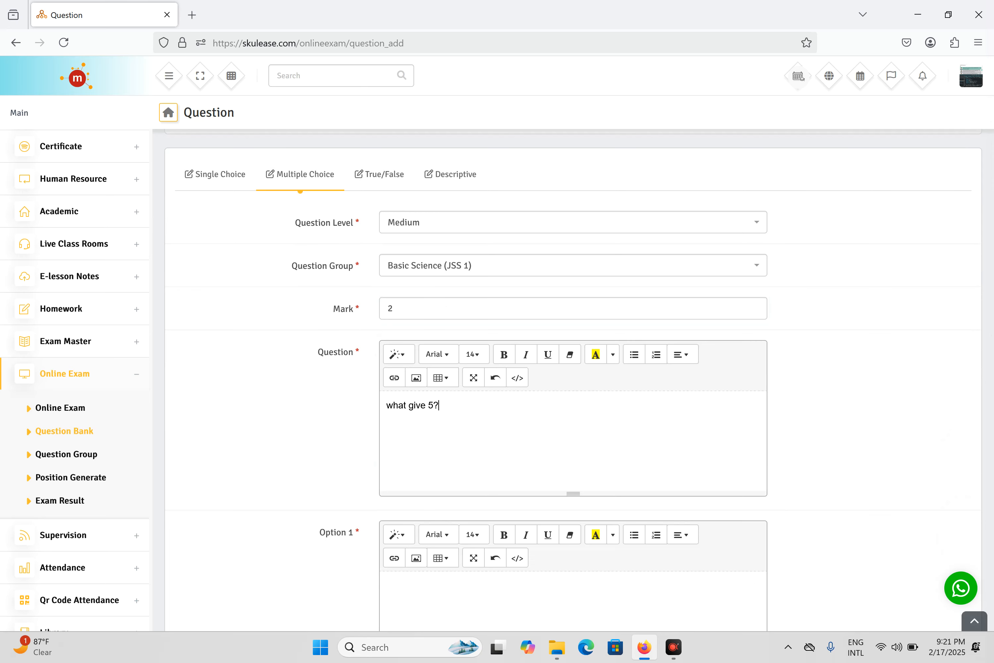
scroll(573, 385, "down", 3)
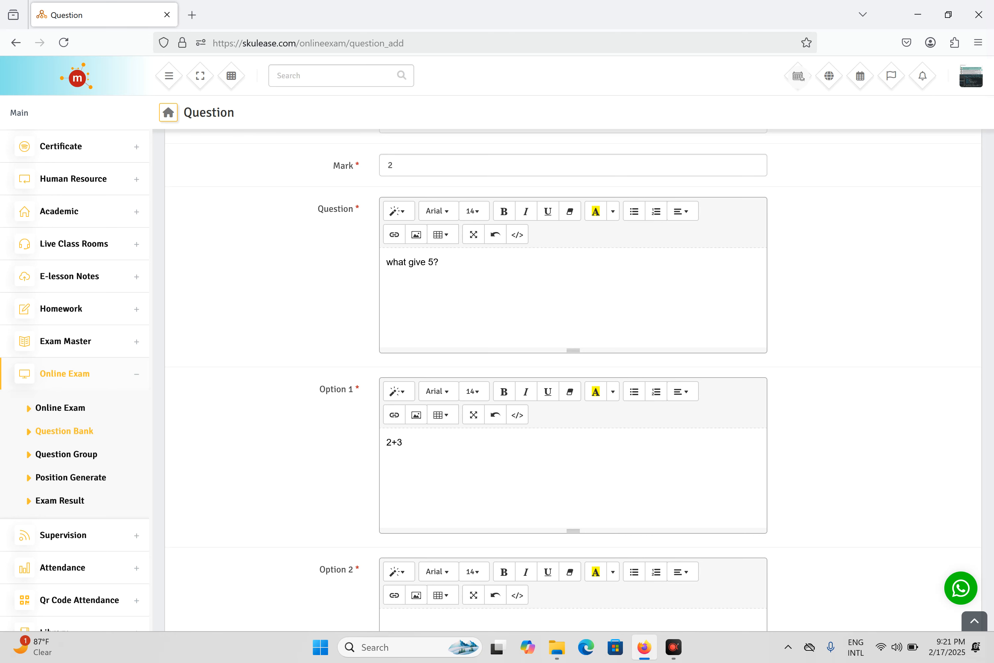
scroll(552, 475, "down", 3)
left_click(552, 475)
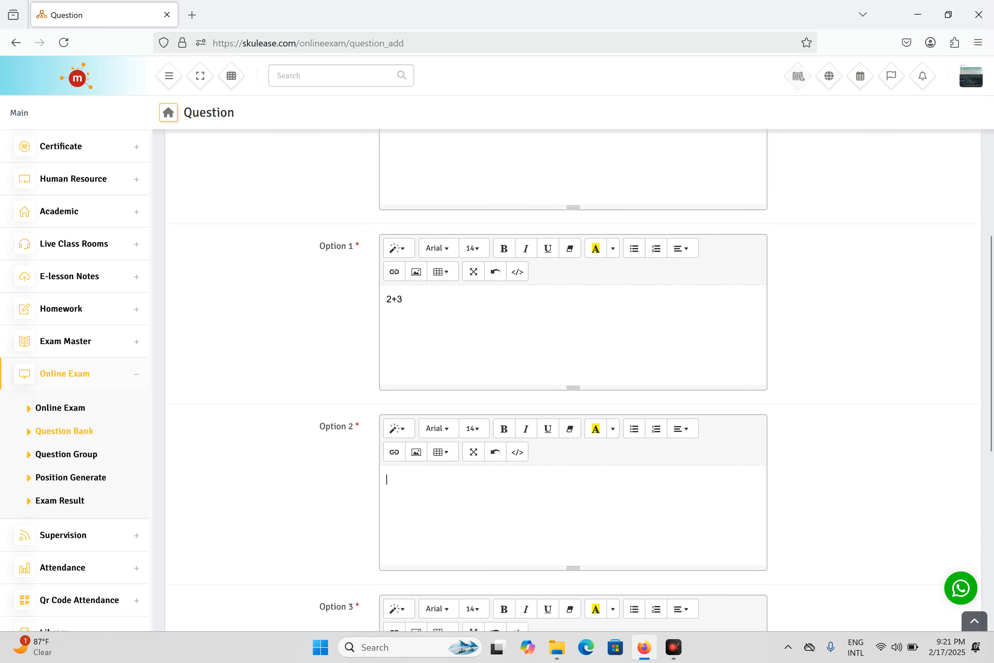
type("@")
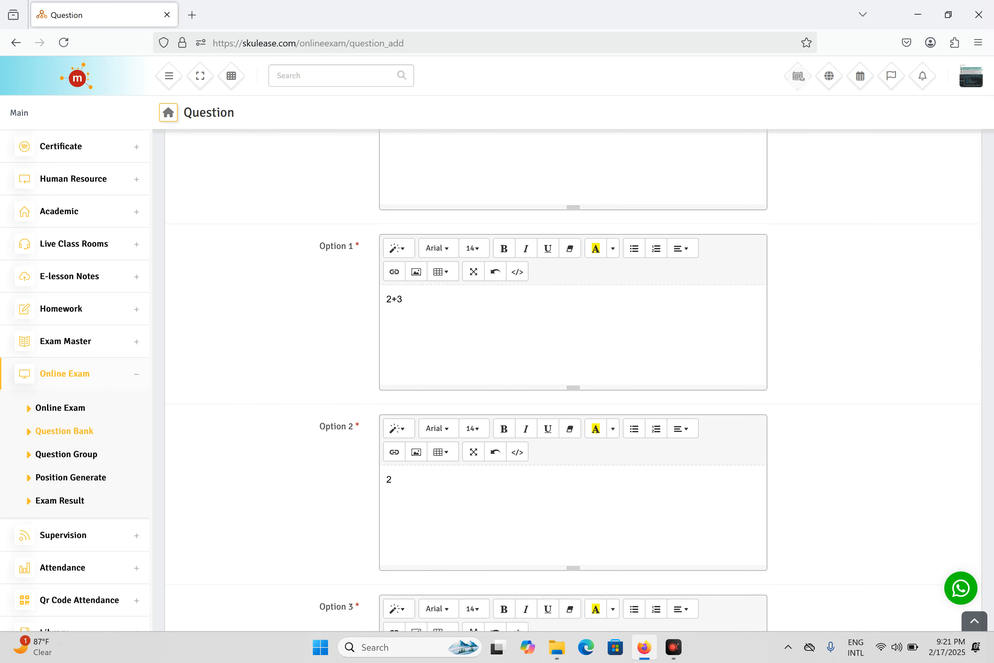
scroll(524, 460, "down", 5)
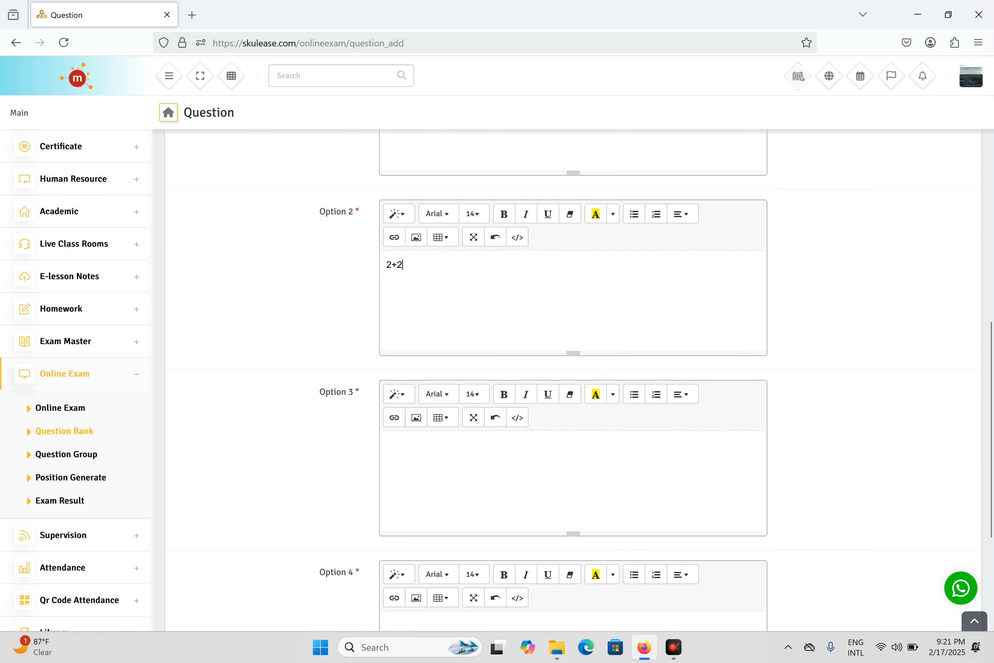
left_click(523, 460)
type("4+1")
scroll(563, 497, "down", 3)
left_click(563, 496)
type("5+1")
Mark Options 1 and 3 (2+3 and 4+1) as correct and save the question
scroll(534, 524, "down", 2)
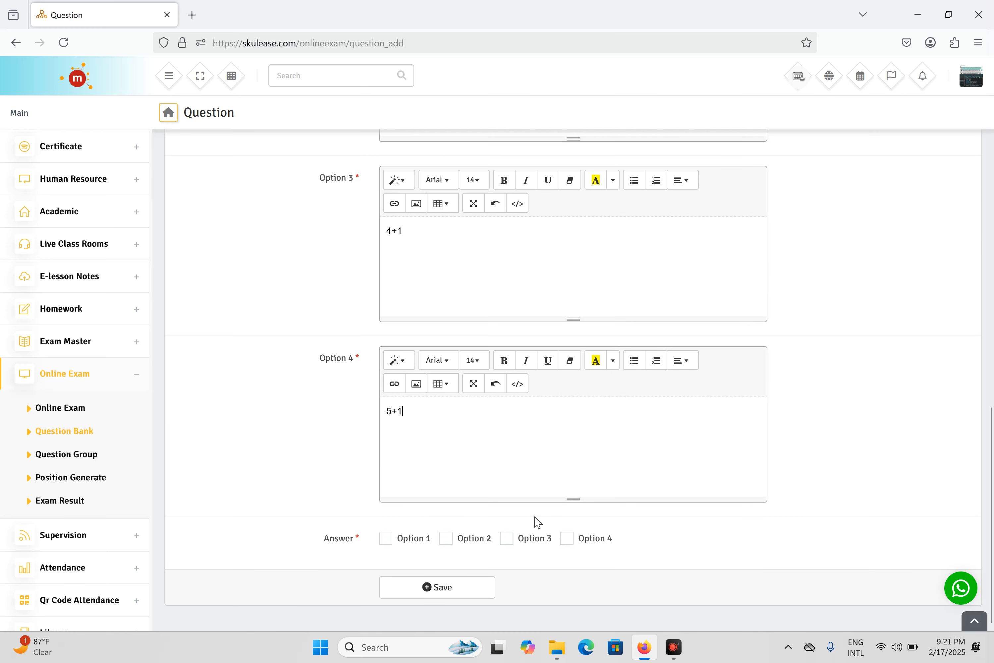
scroll(573, 380, "up", 2)
scroll(414, 571, "up", 15)
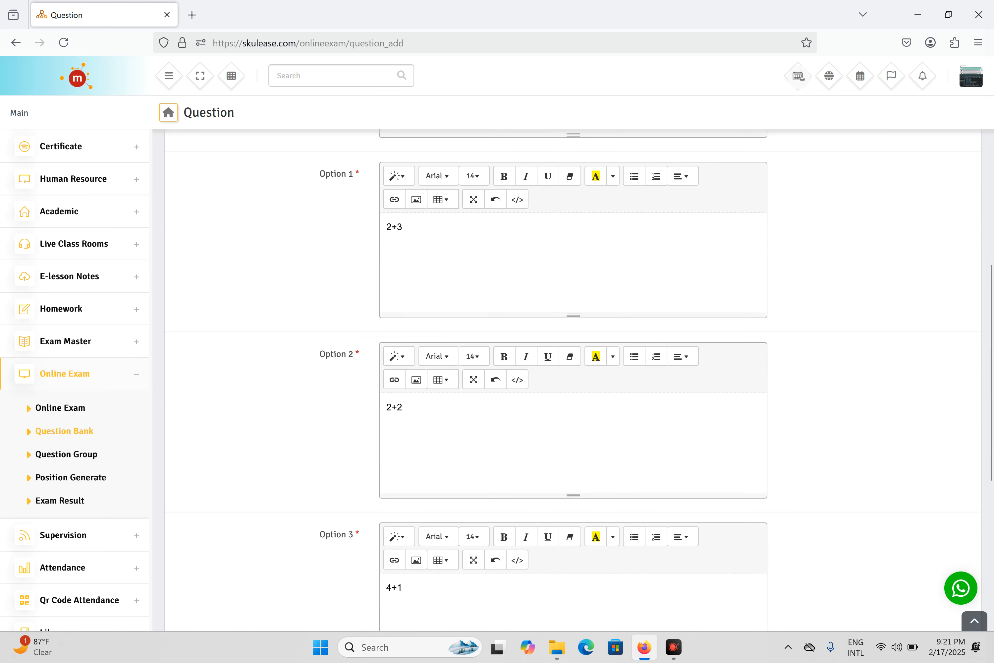
scroll(441, 414, "down", 3)
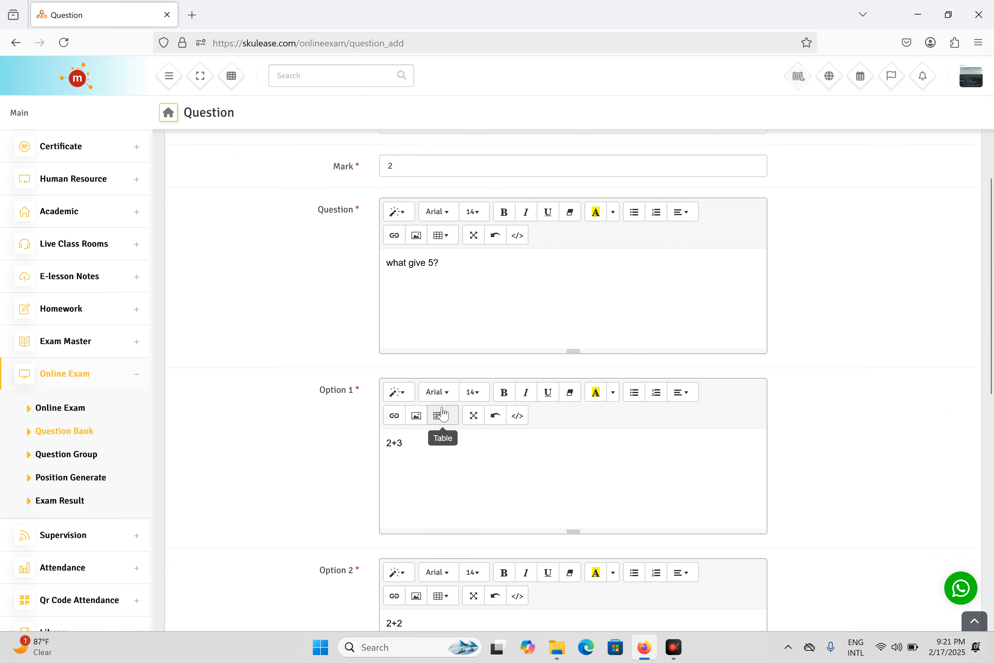
scroll(573, 381, "down", 8)
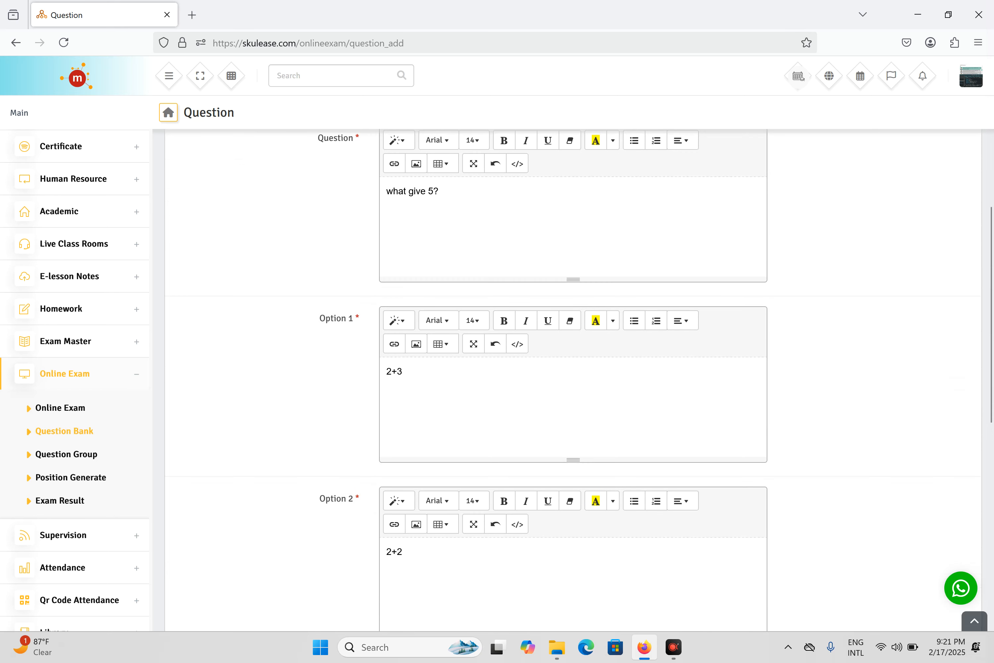
scroll(428, 518, "down", 5)
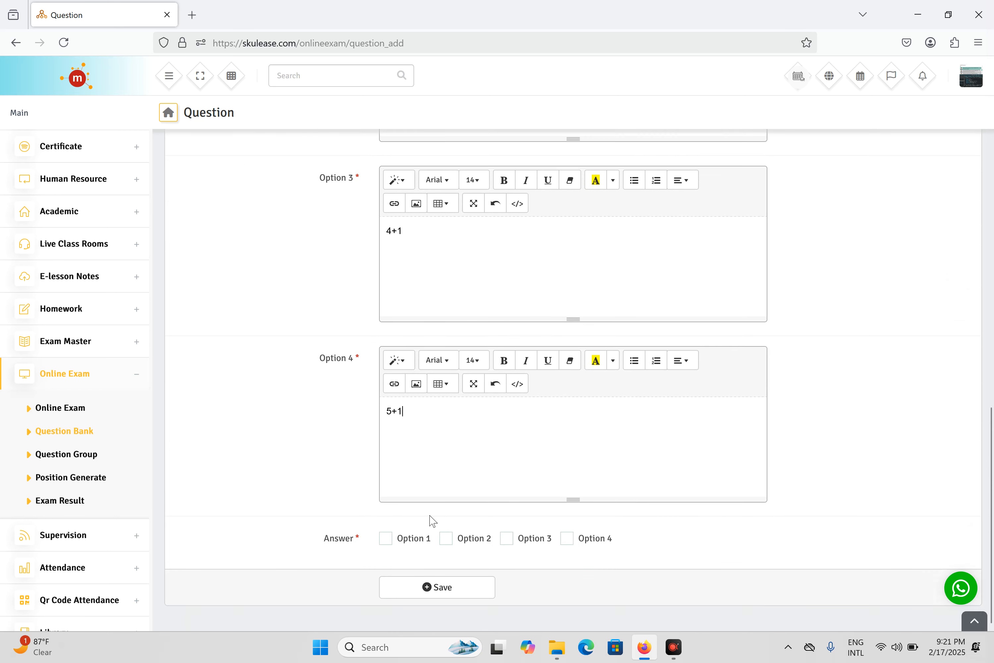
left_click(385, 539)
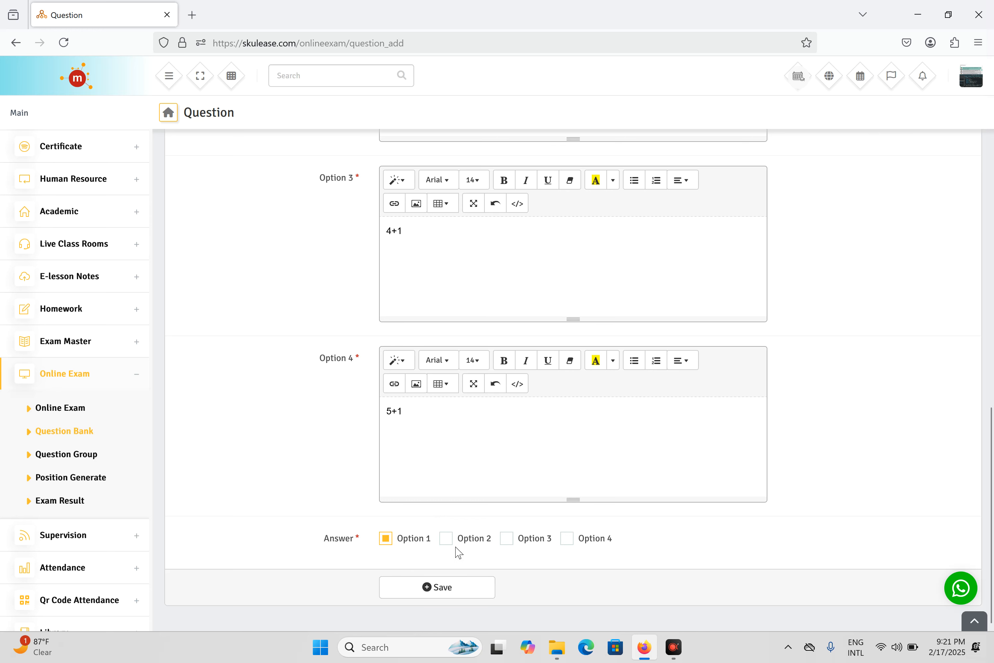
left_click(511, 540)
left_click(471, 588)
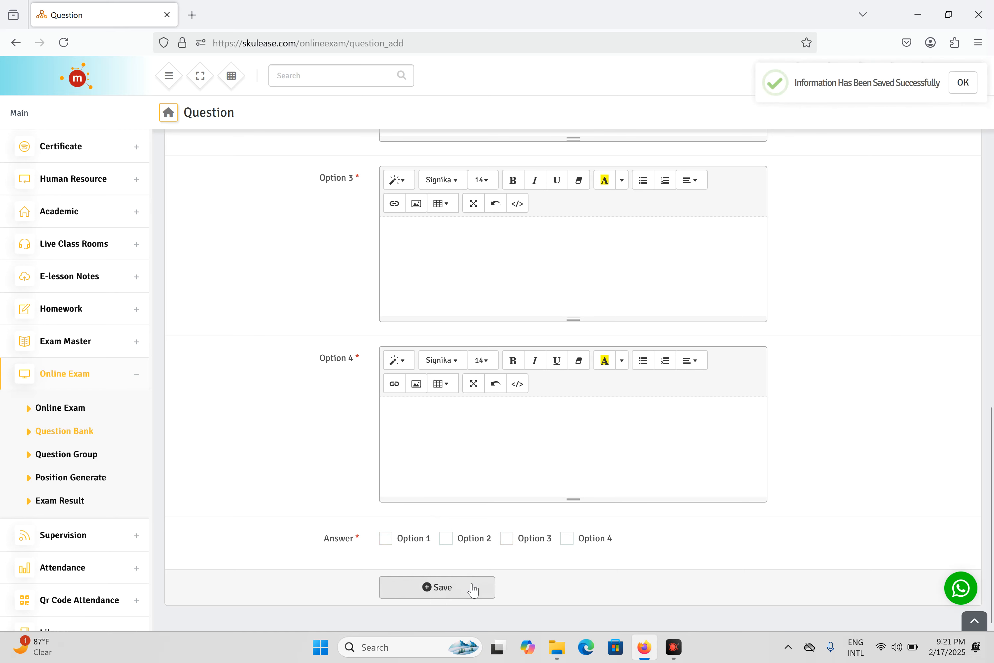
scroll(653, 301, "up", 5)
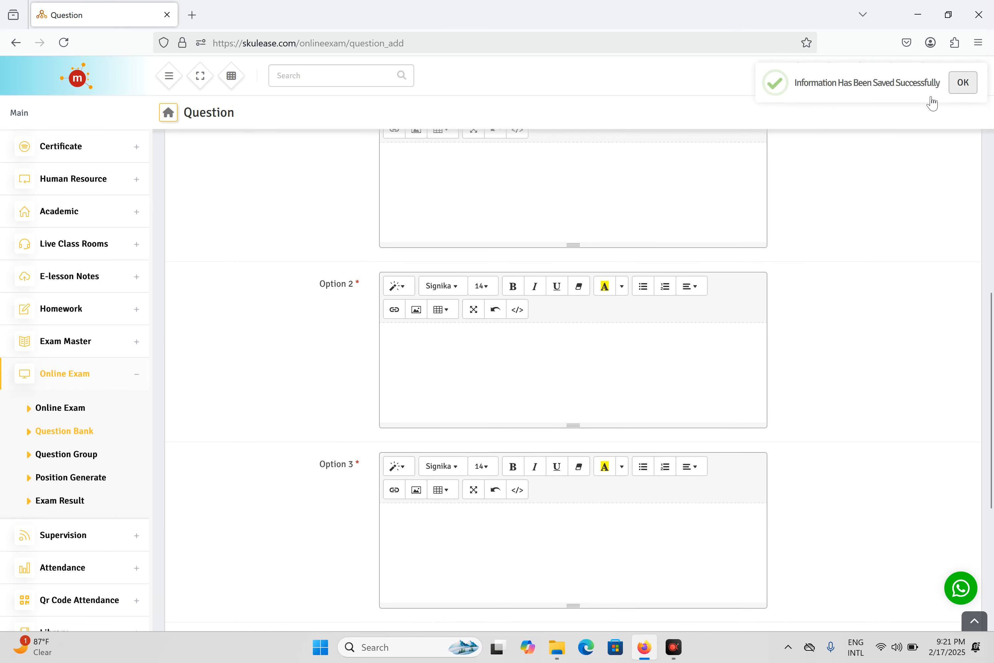
scroll(642, 256, "up", 10)
Start a True/False question with level Hard, group Basic Science (JSS 1), and mark 2
left_click(430, 369)
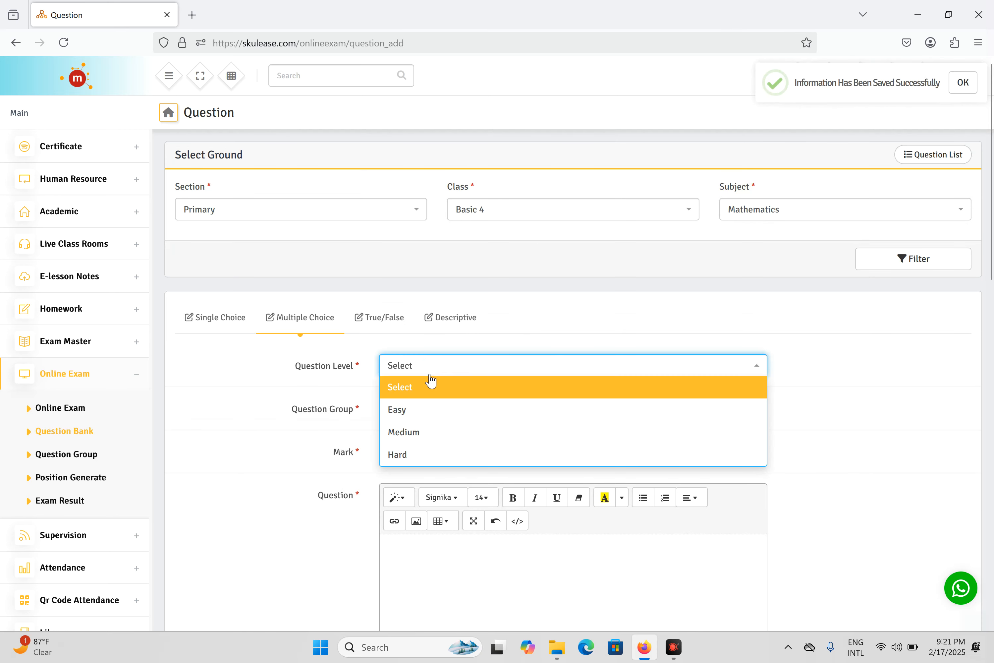
left_click(388, 321)
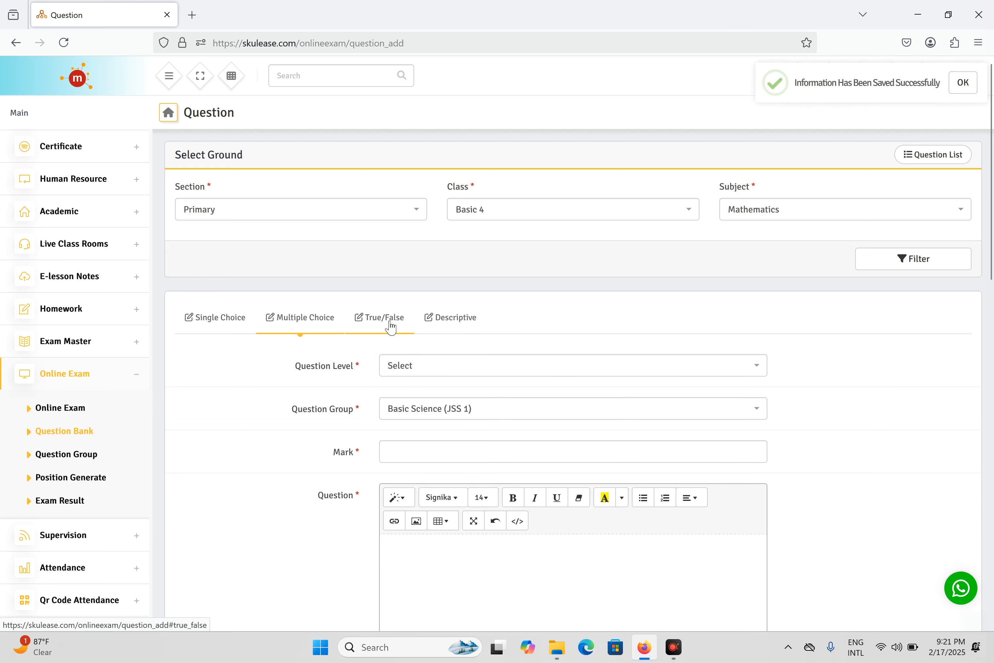
left_click(451, 365)
left_click(435, 455)
left_click(443, 407)
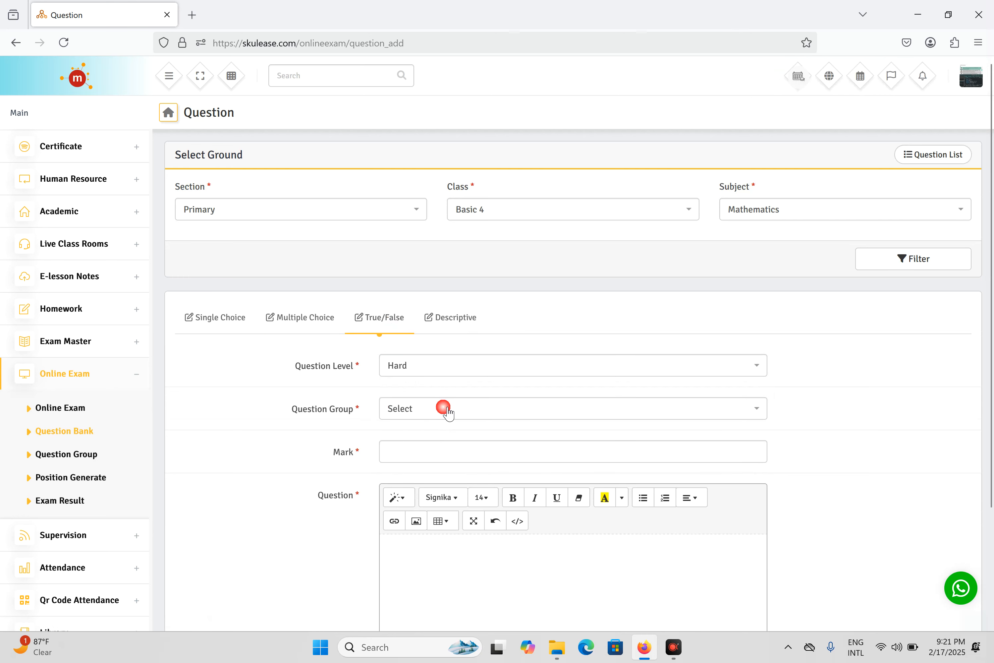
left_click(449, 538)
left_click(467, 453)
type("2")
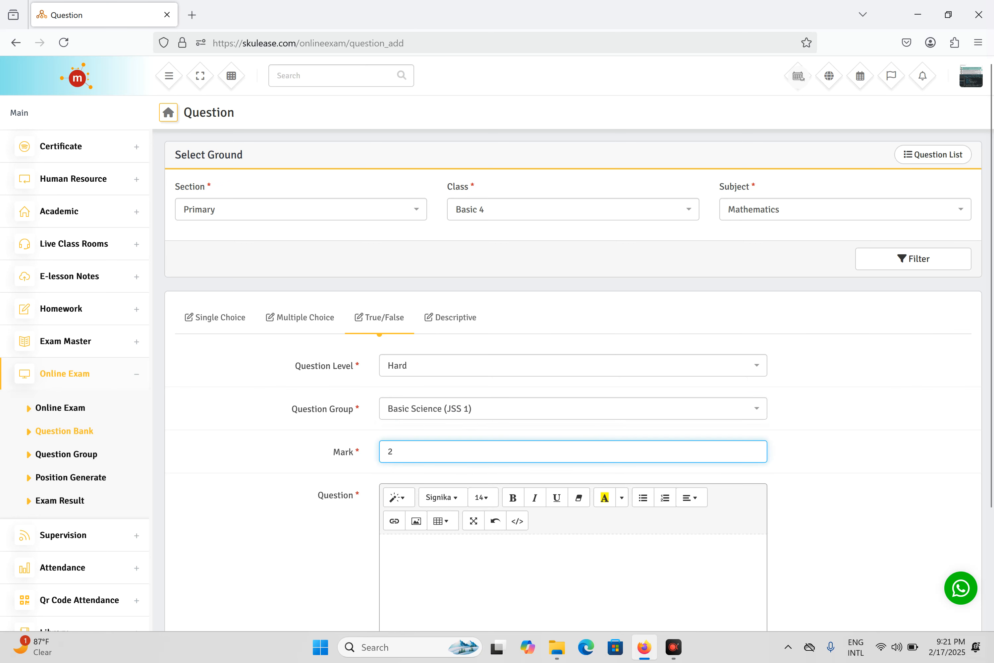
Enter the question '7+3 = 11', set the answer to False, and save it
left_click(441, 553)
scroll(459, 535, "down", 3)
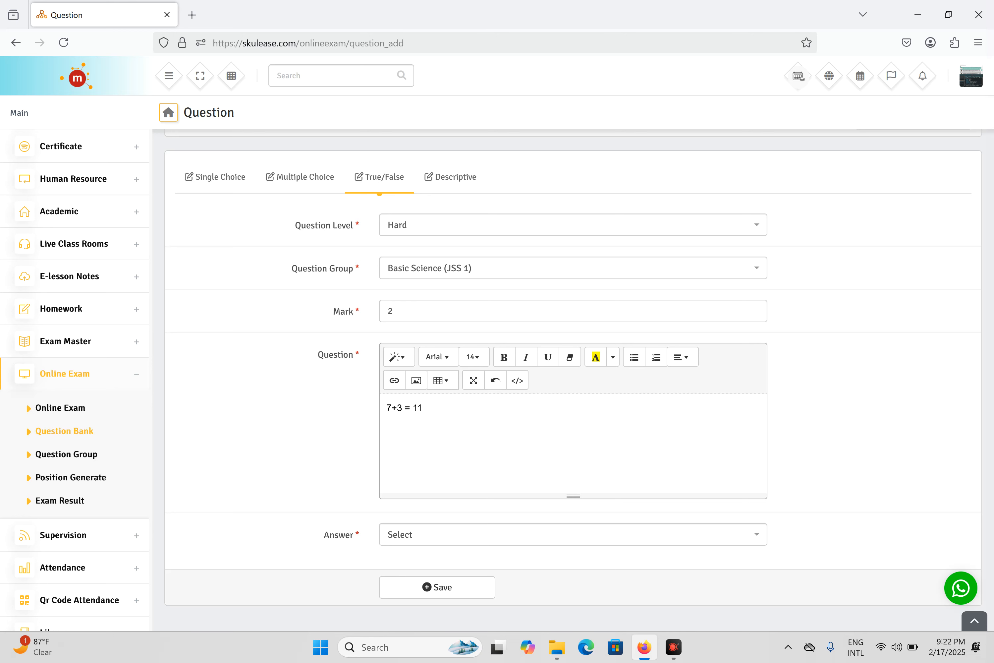
left_click(488, 535)
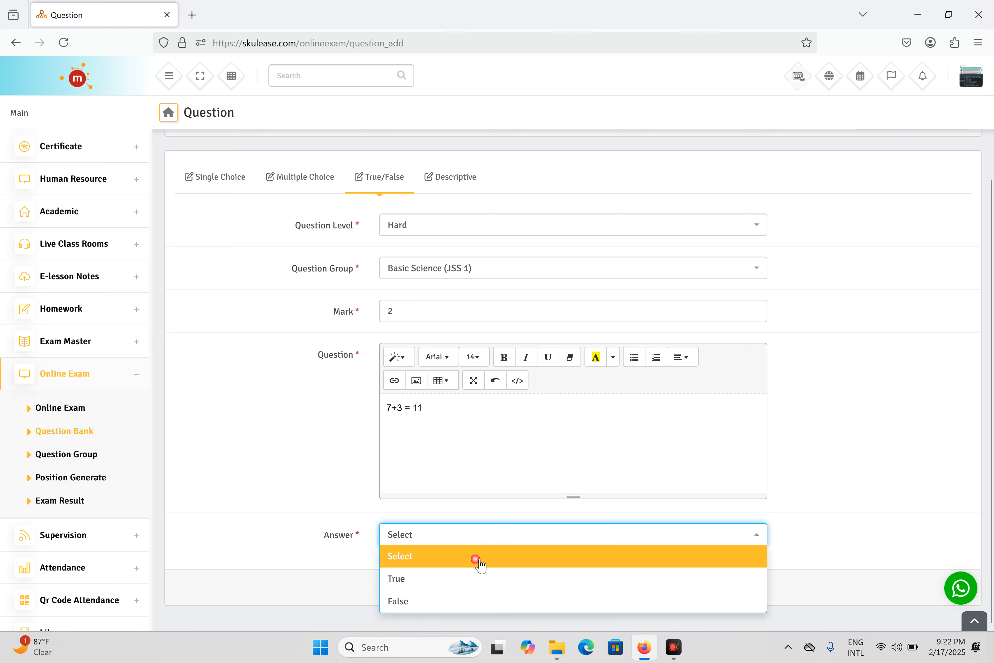
left_click(455, 601)
left_click(430, 590)
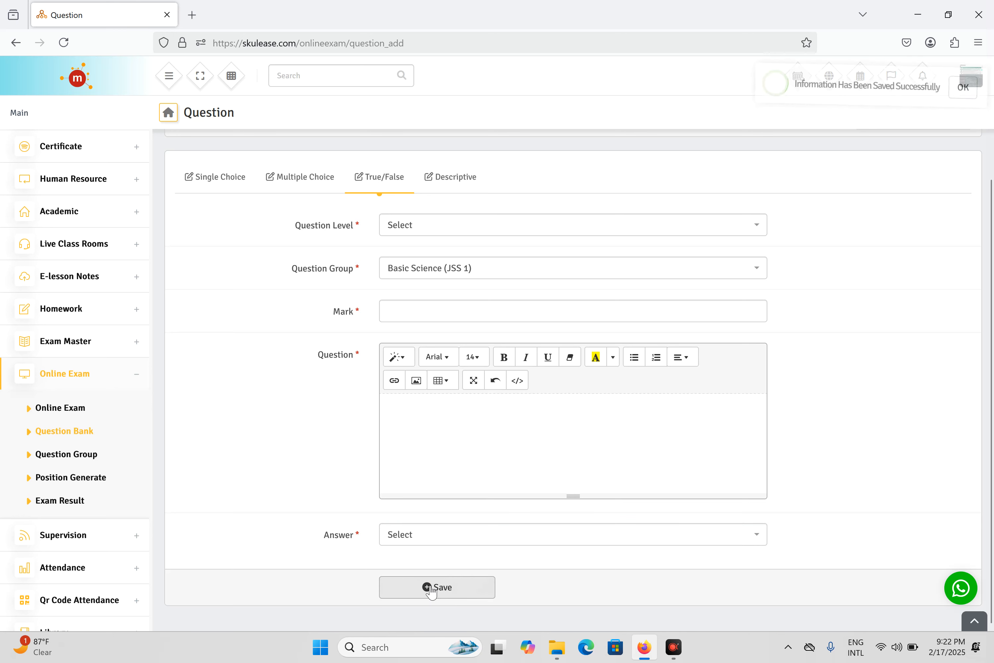
left_click(962, 84)
scroll(633, 443, "up", 3)
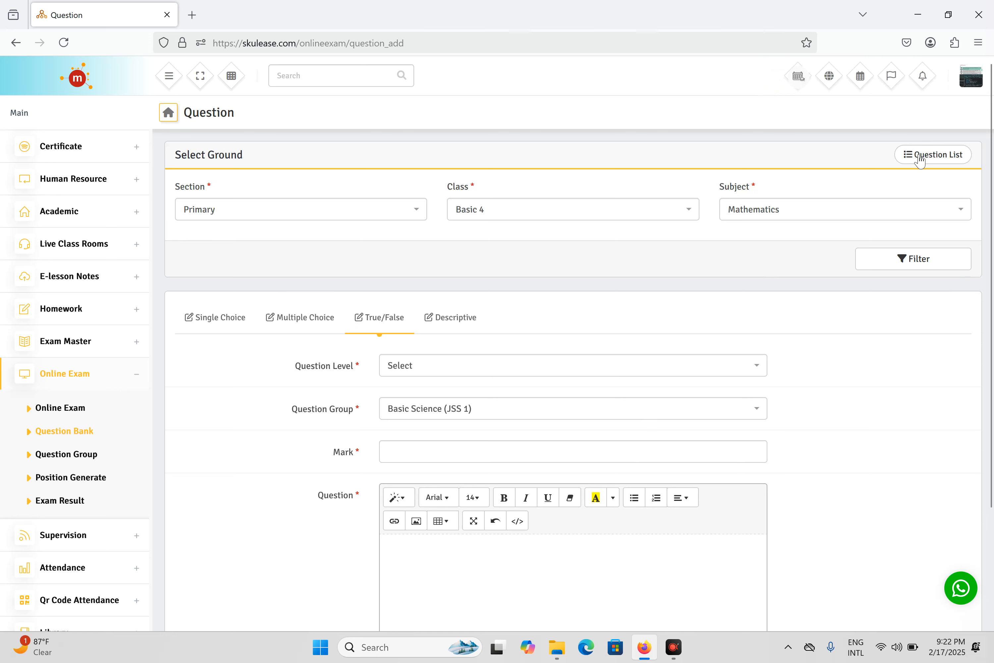
Confirm '7+3 = 11' is in the question list, then go to the Online Exam page
left_click(937, 156)
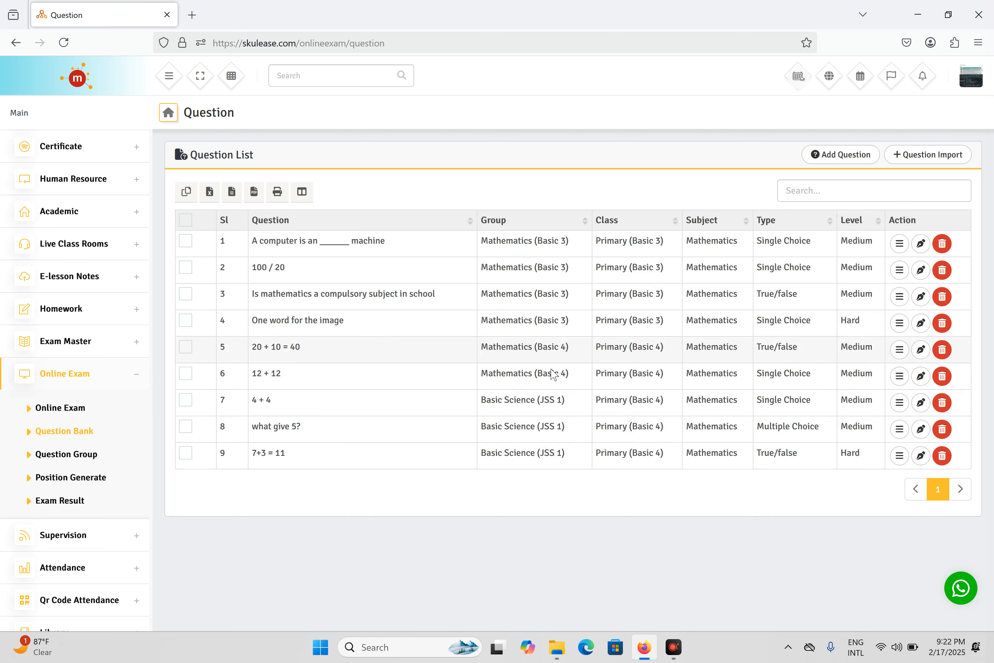
left_click(68, 414)
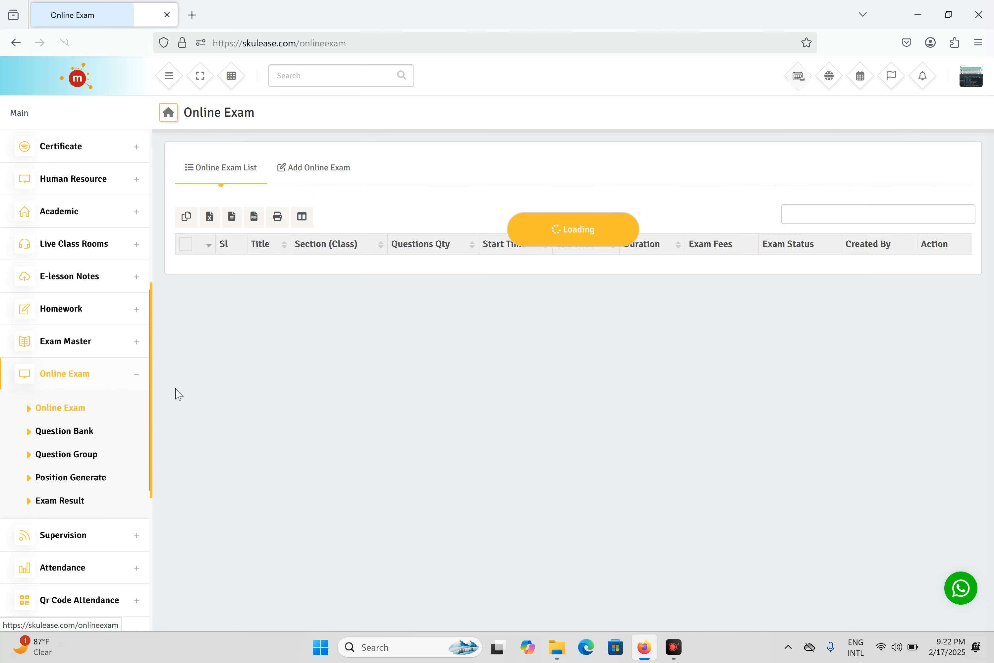
Start a new online exam 'Mid Term Test' for Primary, Basic 4, Basic Science and Technology
left_click(321, 176)
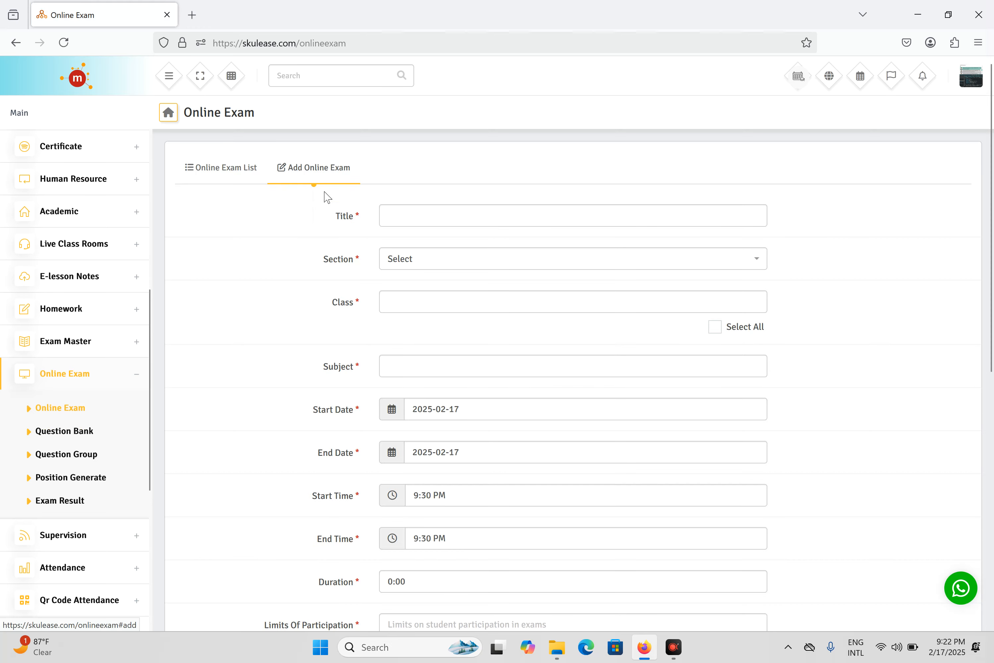
left_click(426, 218)
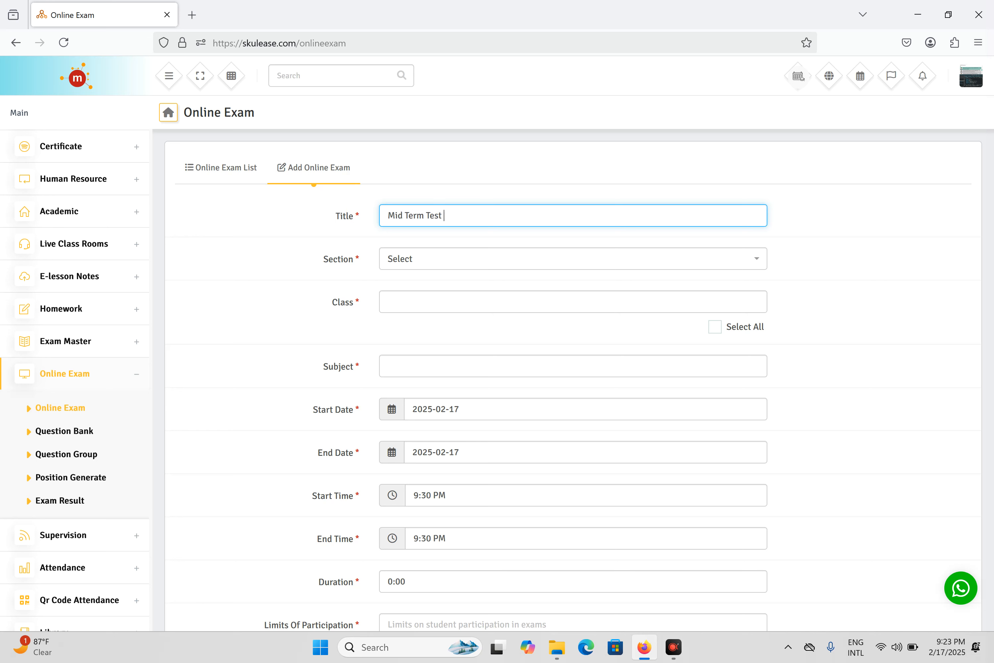
left_click(451, 262)
left_click(443, 375)
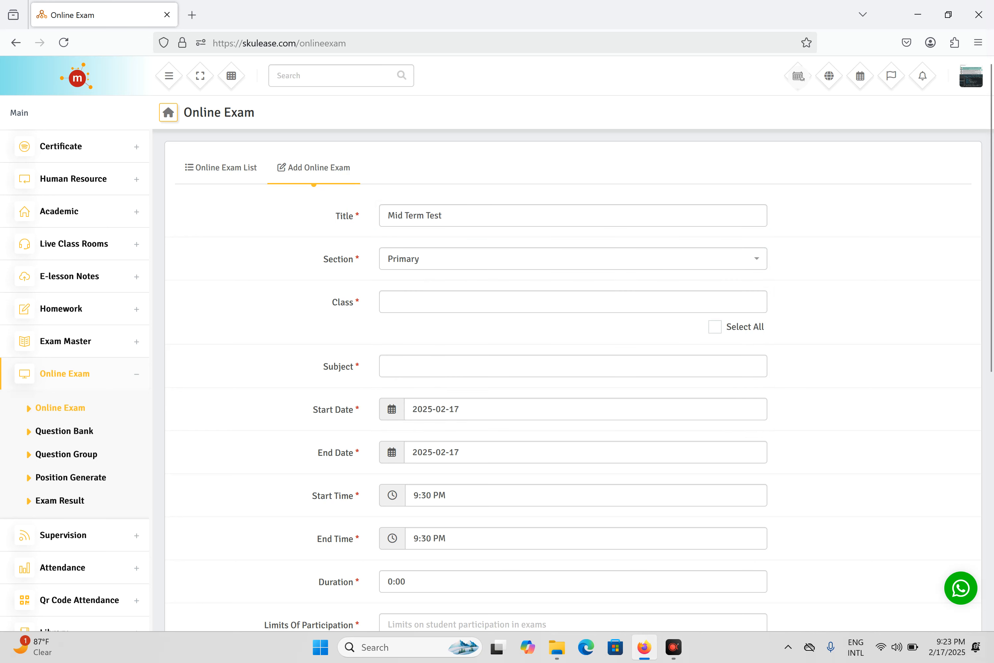
left_click(455, 303)
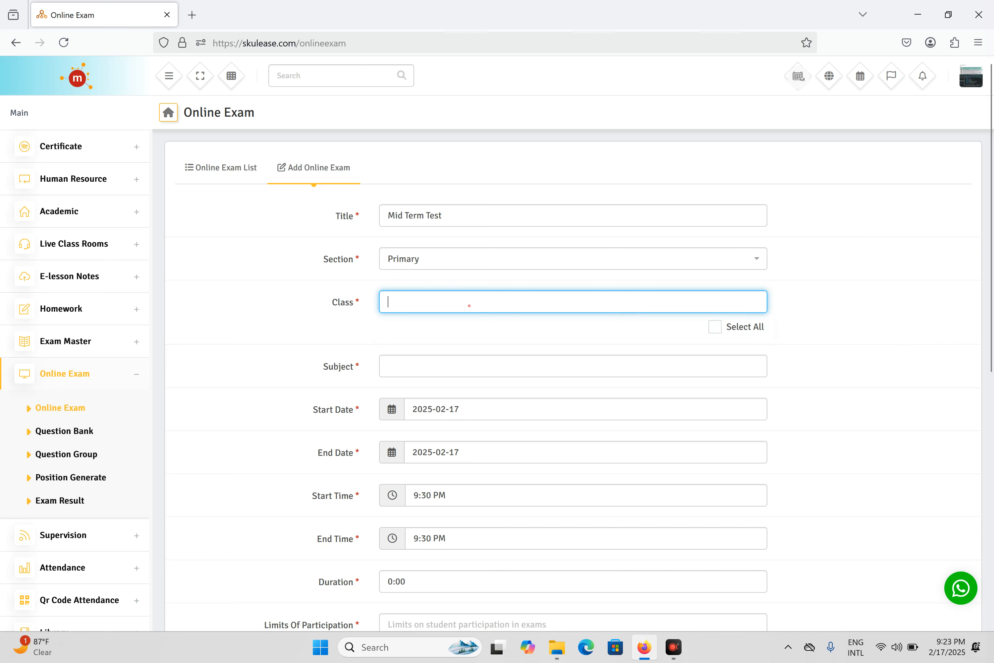
left_click(462, 302)
left_click(450, 391)
left_click(439, 366)
scroll(452, 477, "down", 3)
scroll(459, 466, "up", 2)
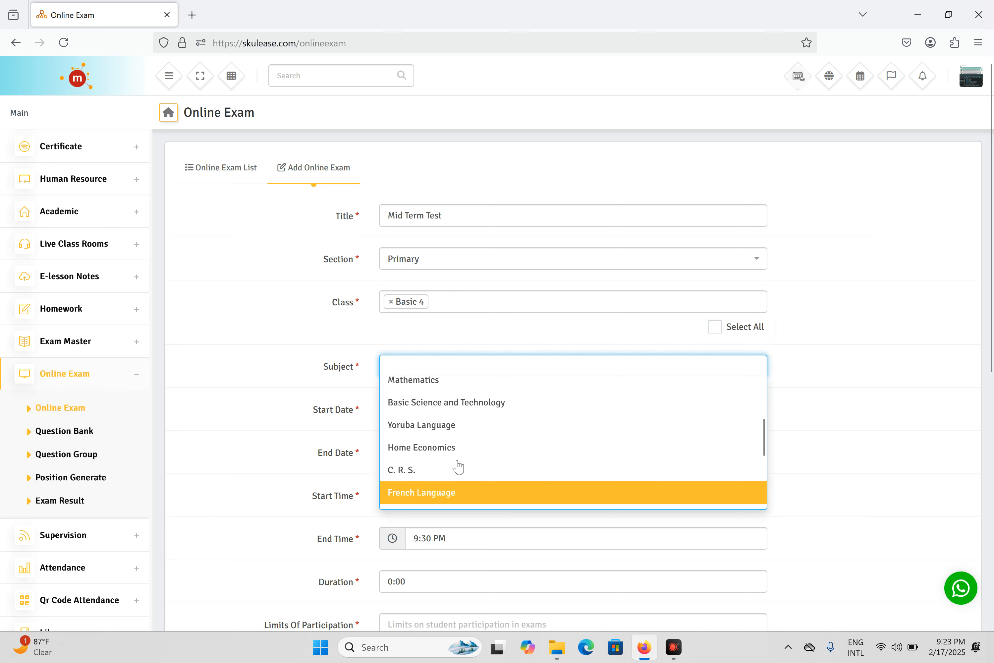
scroll(458, 466, "up", 2)
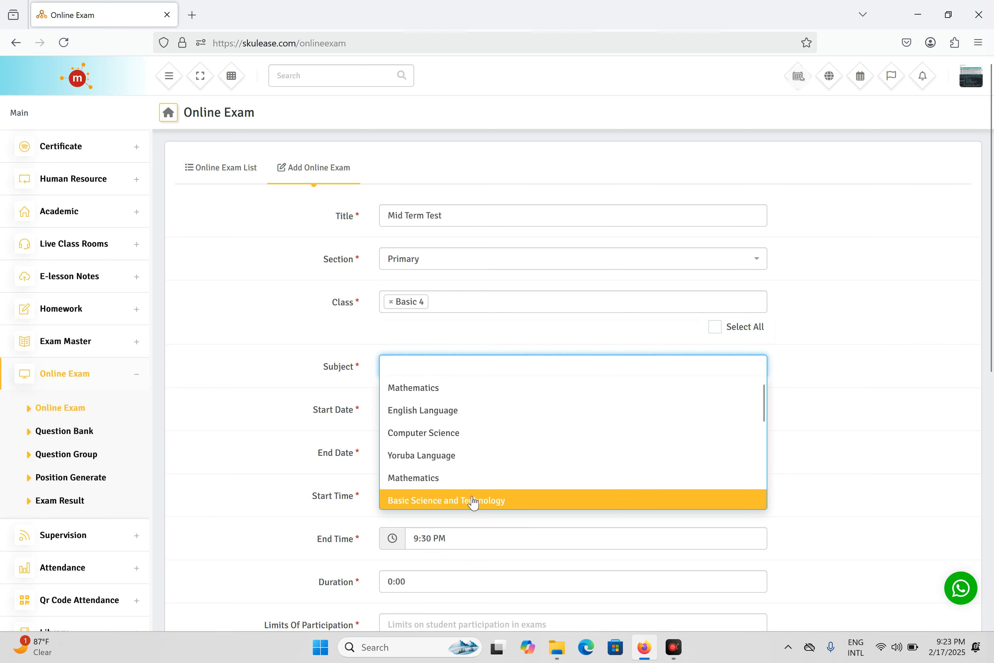
left_click(492, 501)
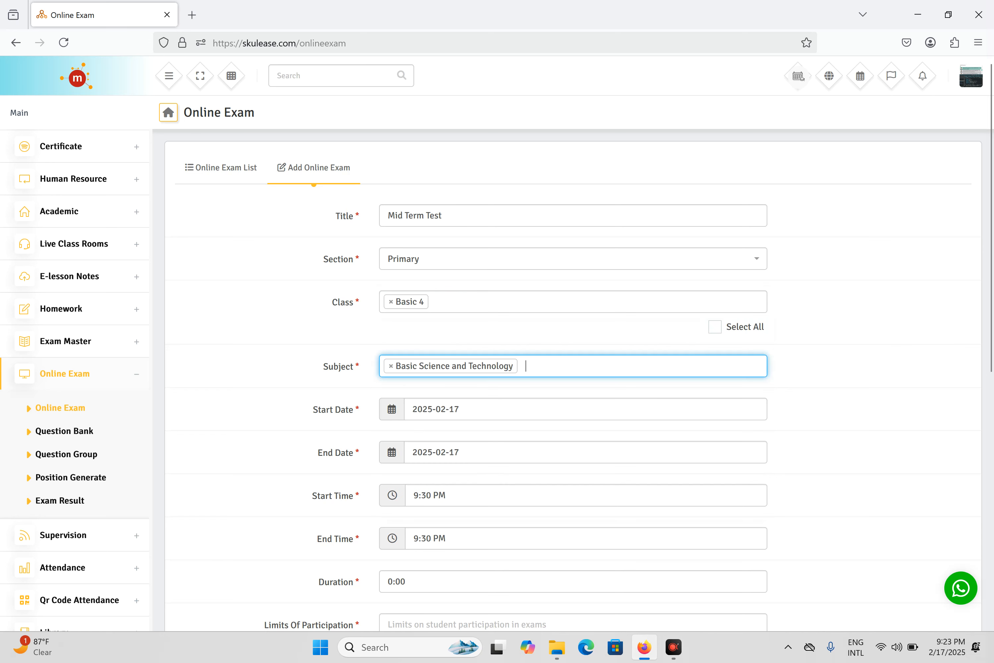
scroll(484, 351, "down", 2)
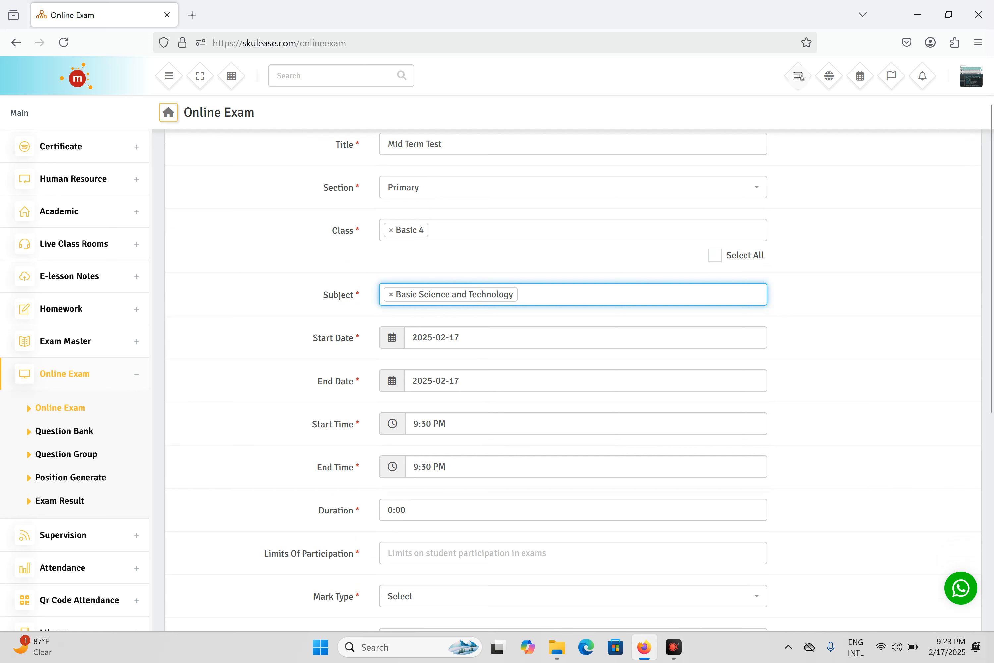
Set the exam end date to 2025-02-18 and the start time to 9:15 PM
left_click(432, 380)
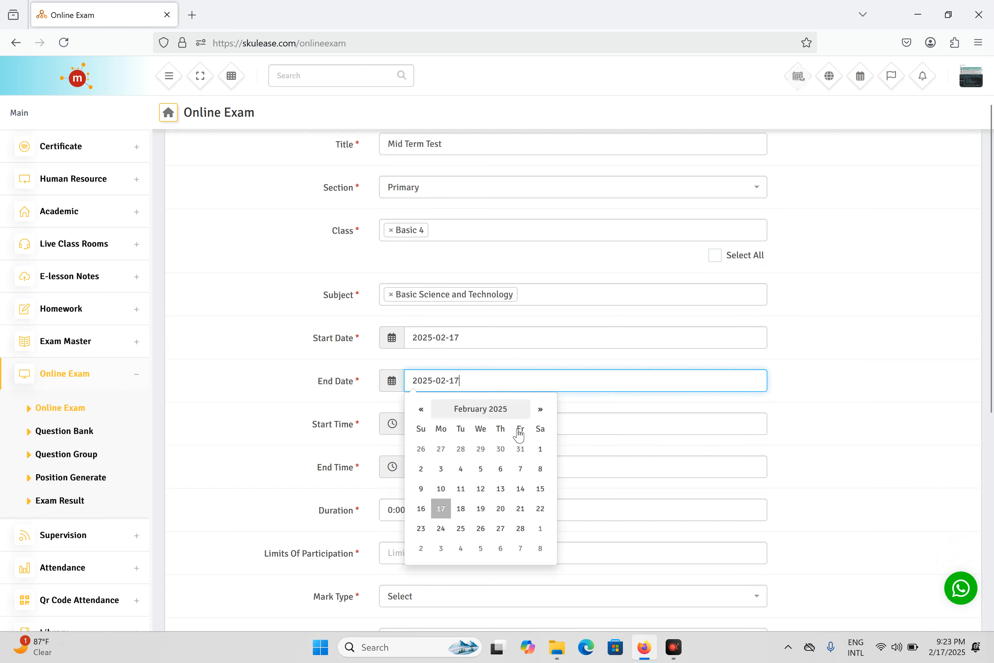
left_click(460, 509)
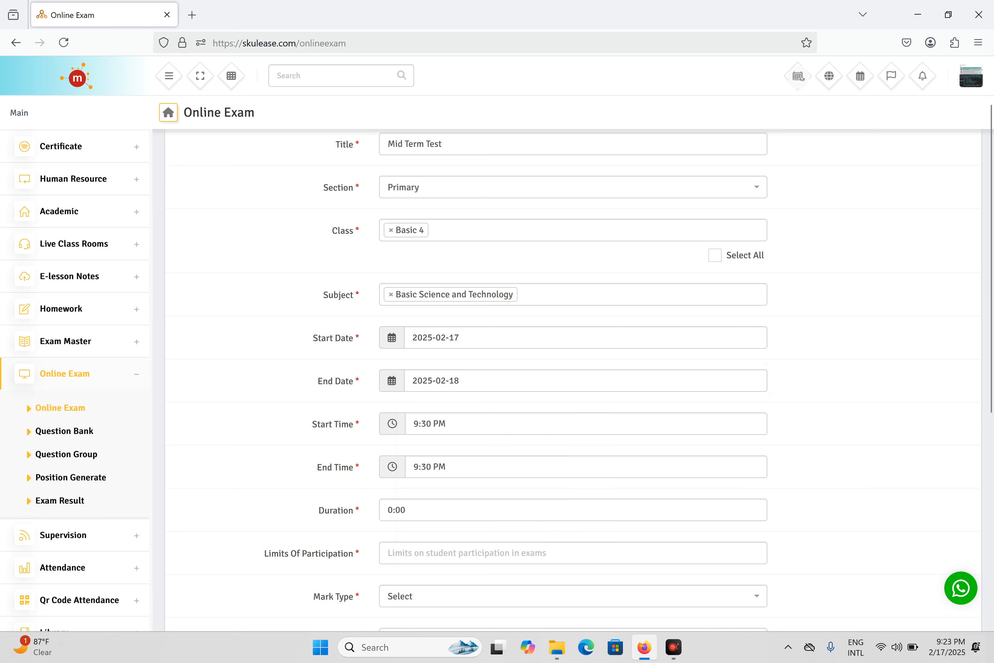
left_click(495, 428)
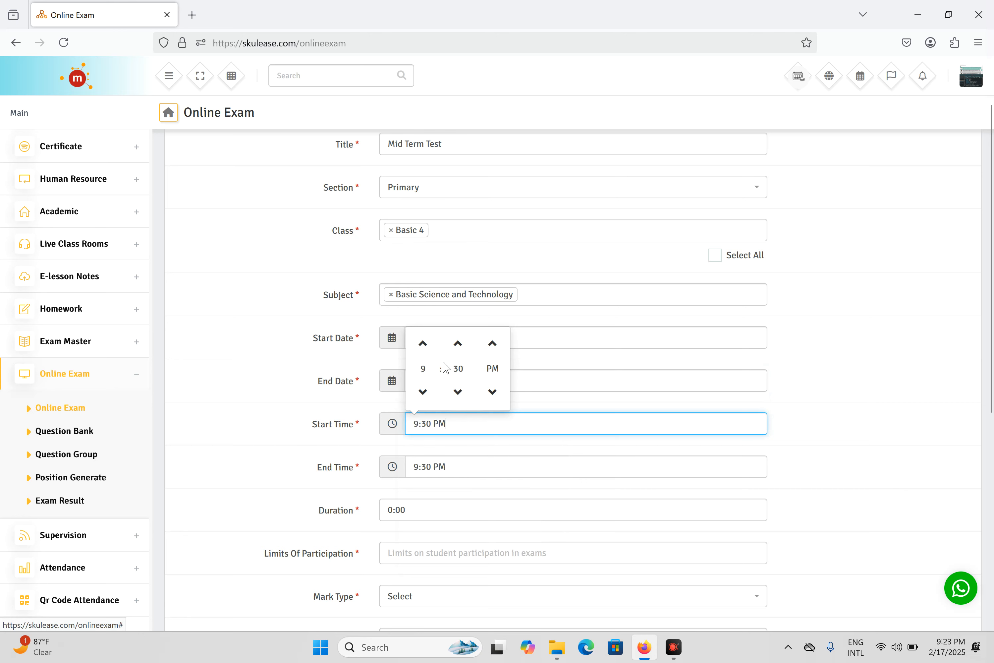
left_click(457, 347)
left_click(468, 398)
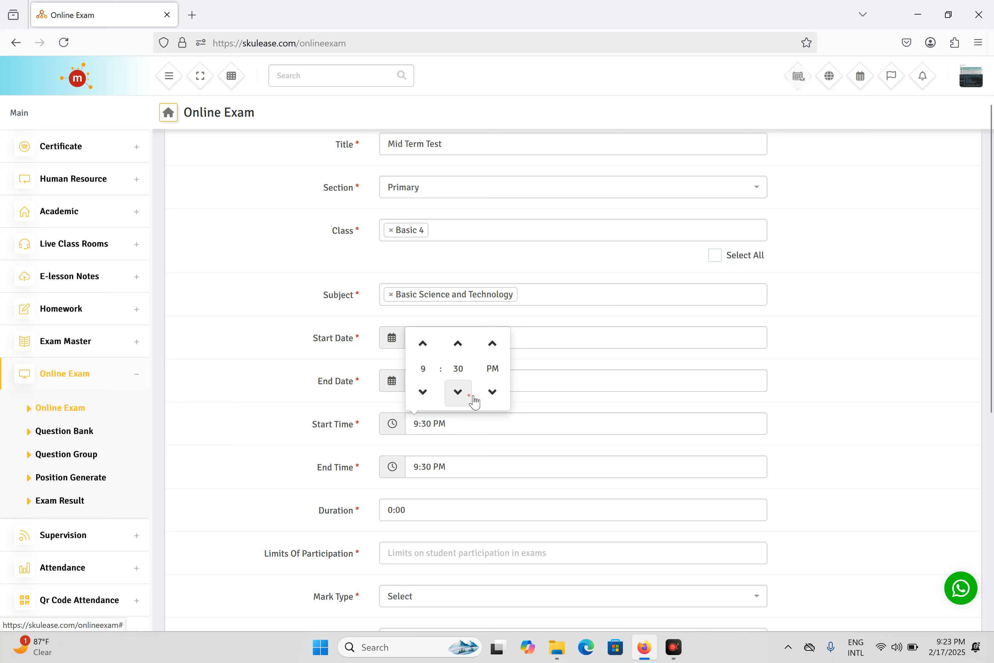
left_click(469, 397)
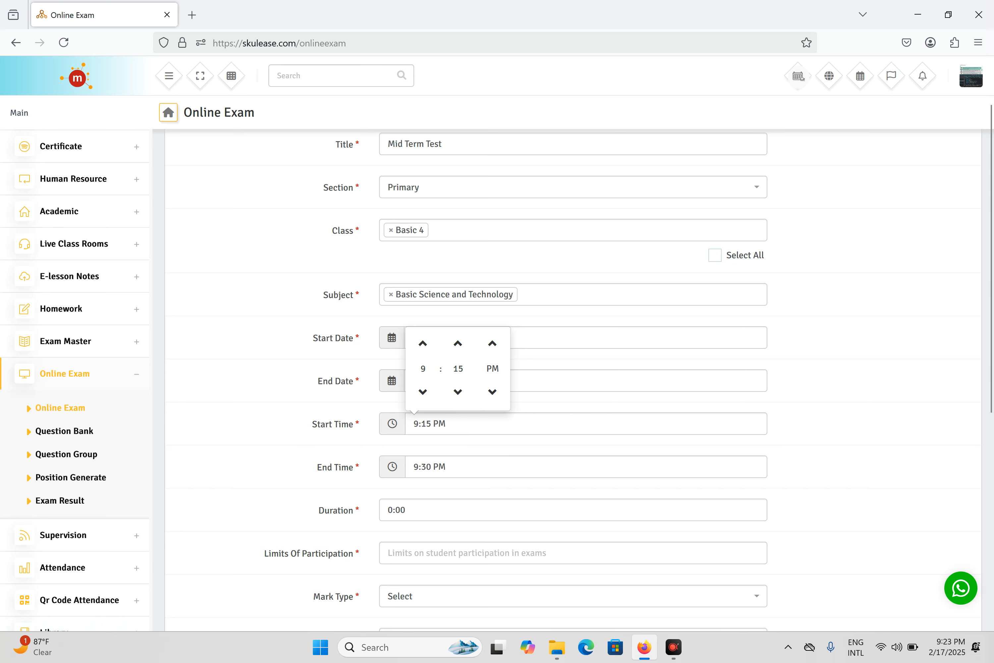
Set the exam end time to 12:30 AM
left_click(492, 466)
left_click(493, 435)
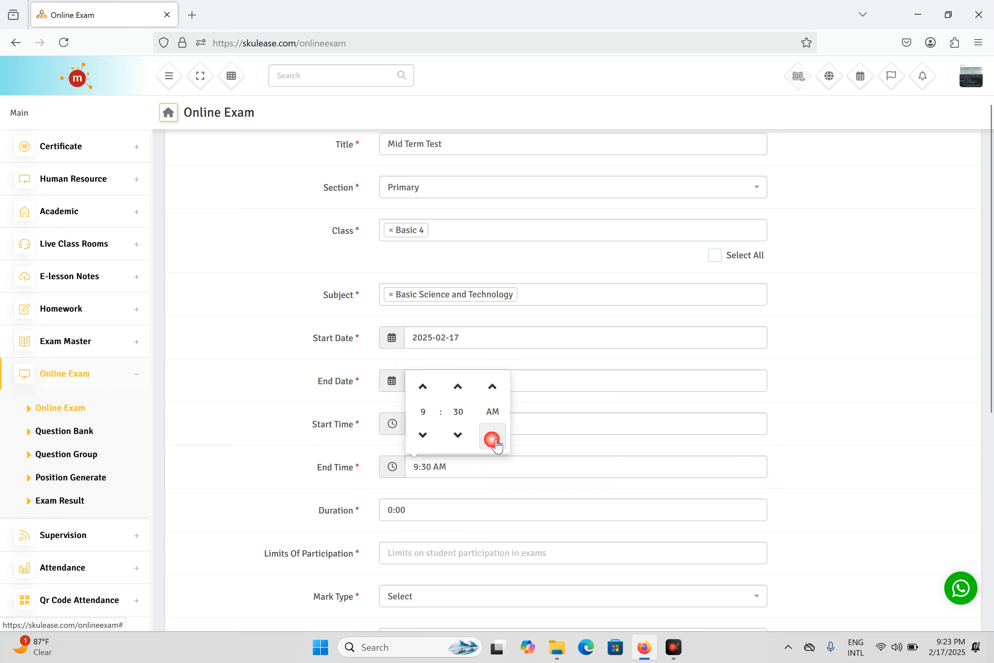
left_click(424, 436)
left_click(426, 387)
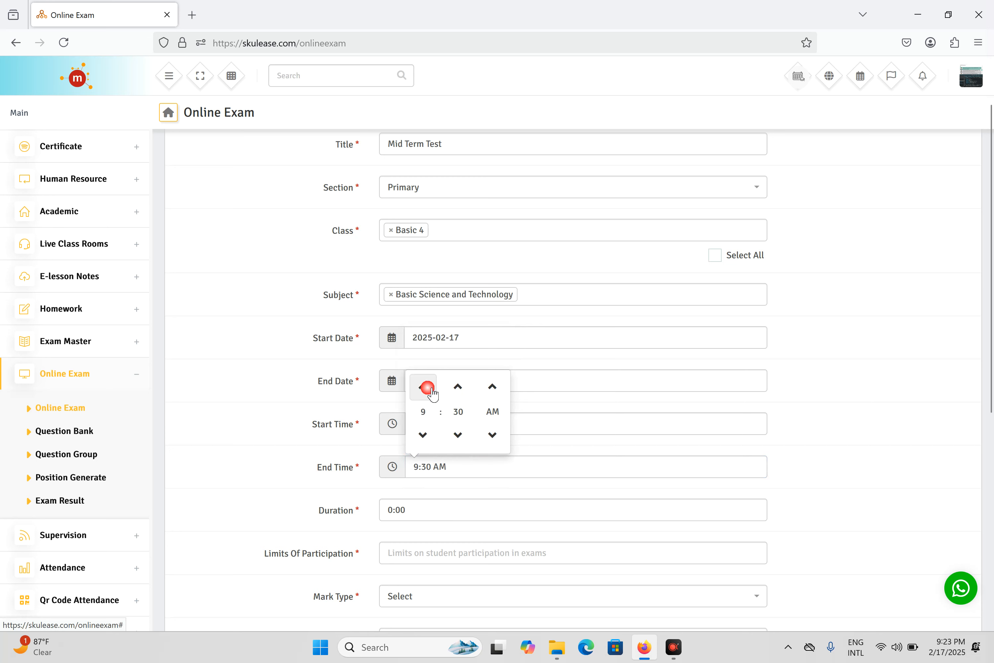
left_click(428, 387)
left_click(426, 388)
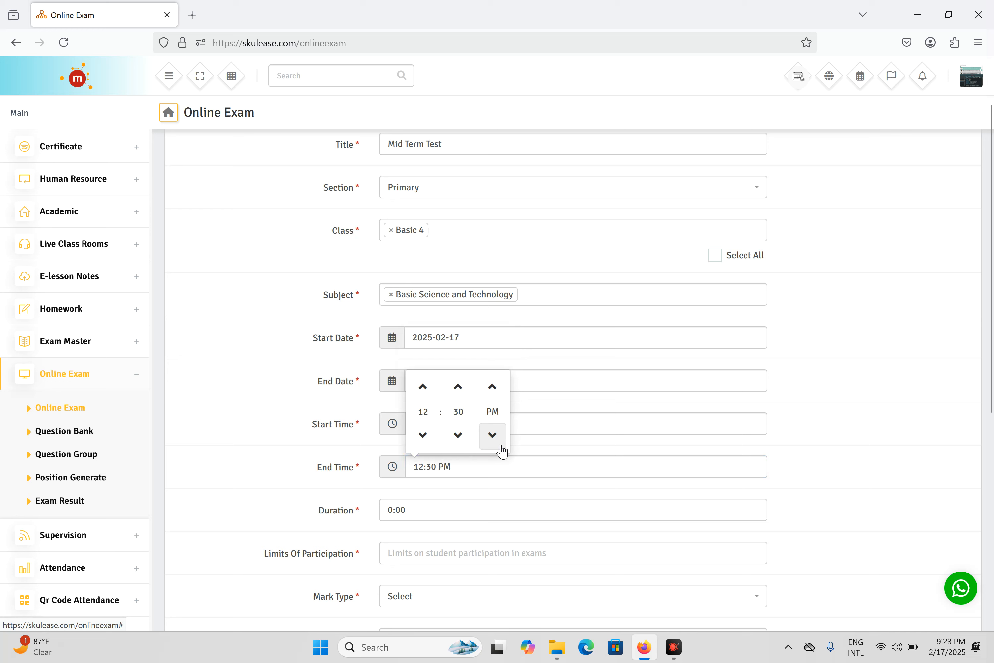
left_click(492, 435)
left_click(493, 386)
left_click(493, 435)
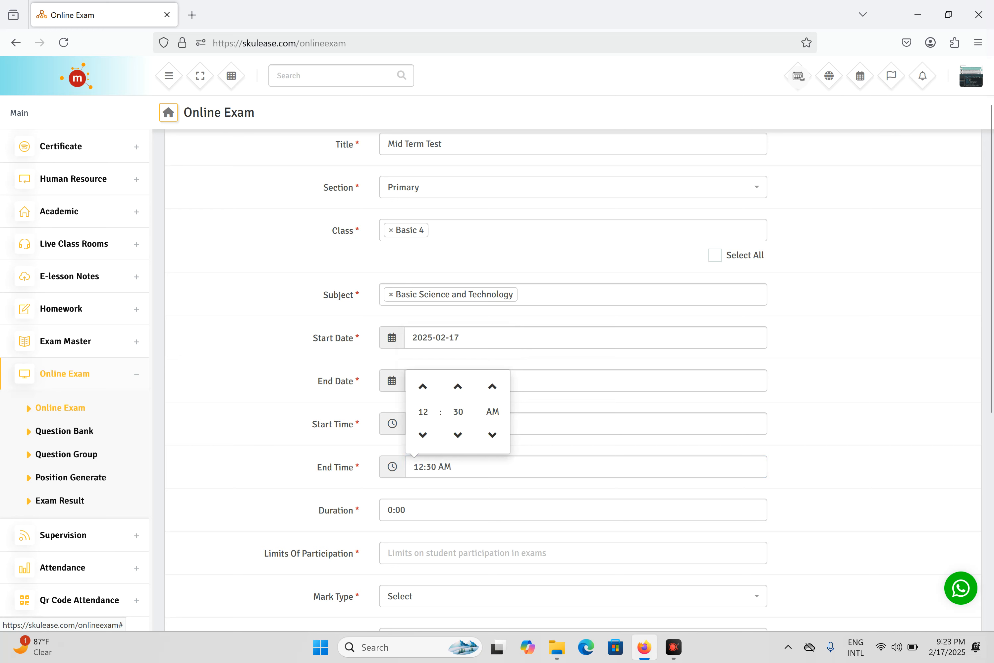
left_click(475, 509)
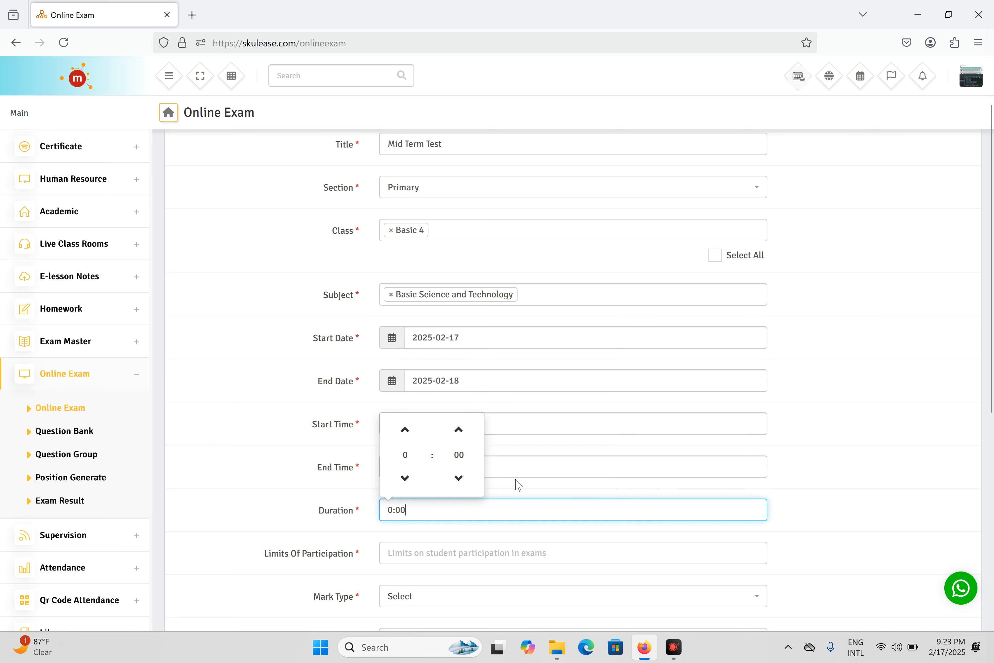
Clear the existing duration value and reset the duration hour back to 0
left_click(803, 472)
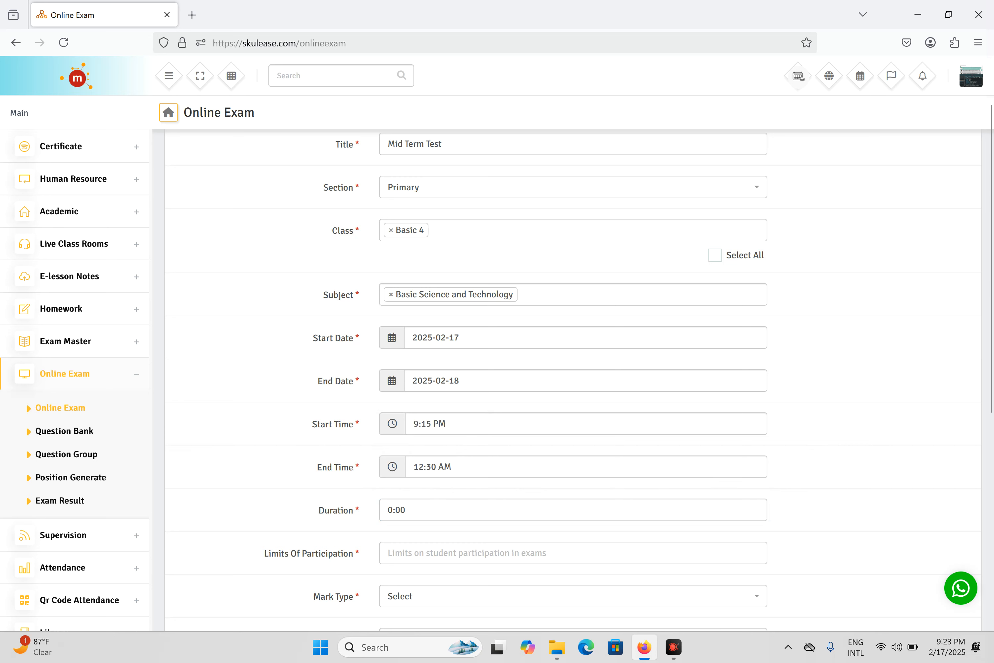
left_click(378, 499)
left_click(424, 509)
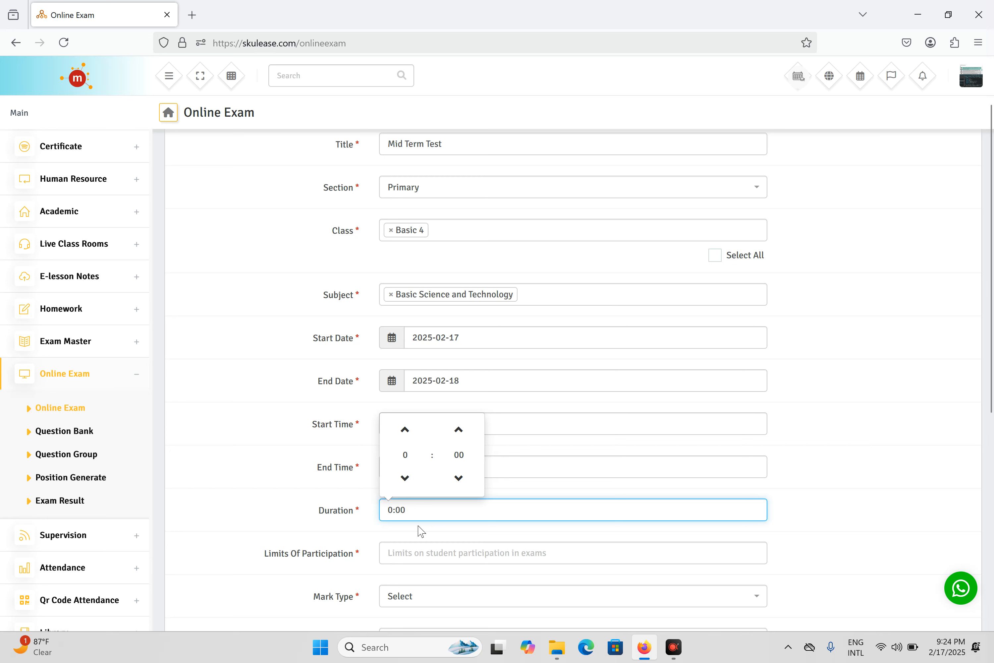
key("BackSpace")
key("BackSpace")
key("BackSpace")
key("BackSpace")
left_click(405, 478)
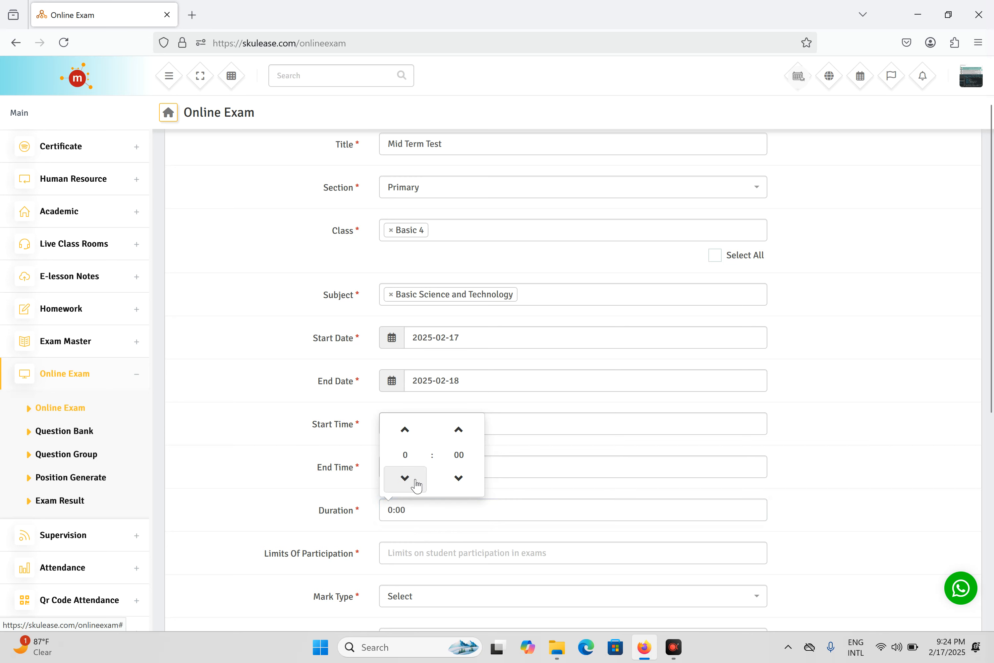
left_click(406, 478)
left_click(405, 429)
left_click(405, 429)
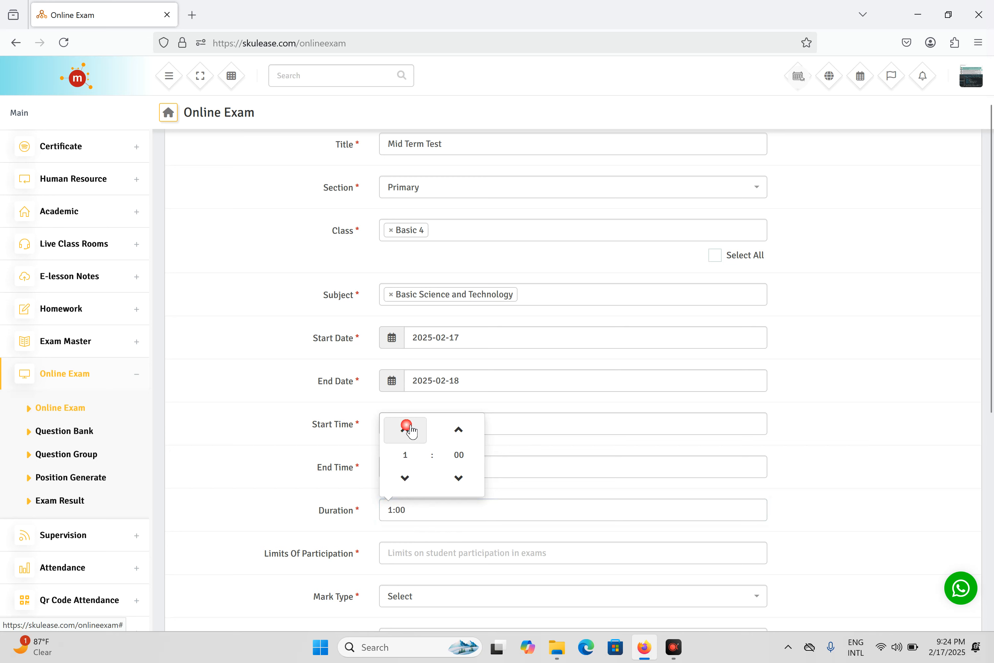
left_click(406, 481)
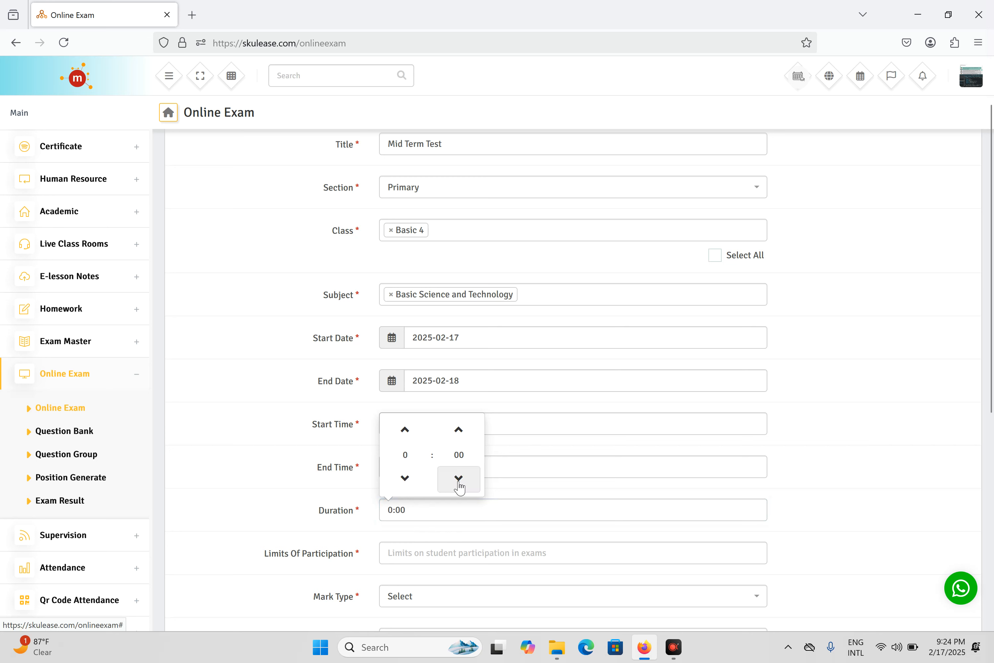
Step the duration minutes up in fives until it reads 1:00, then close the picker
left_click(466, 436)
left_click(467, 436)
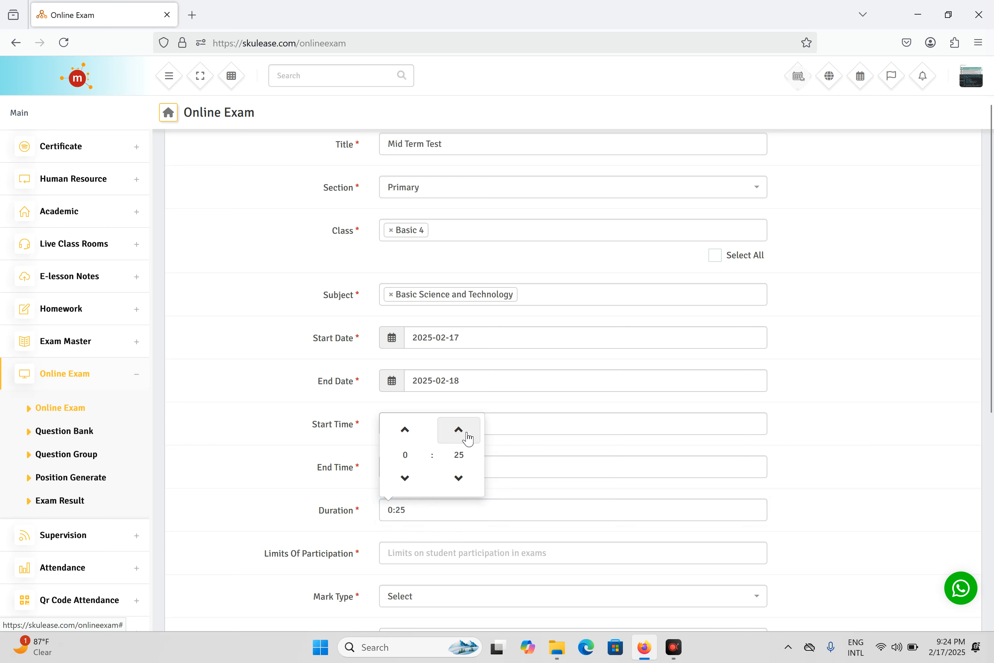
left_click(468, 436)
left_click(467, 436)
left_click(467, 436)
left_click(468, 436)
left_click(467, 436)
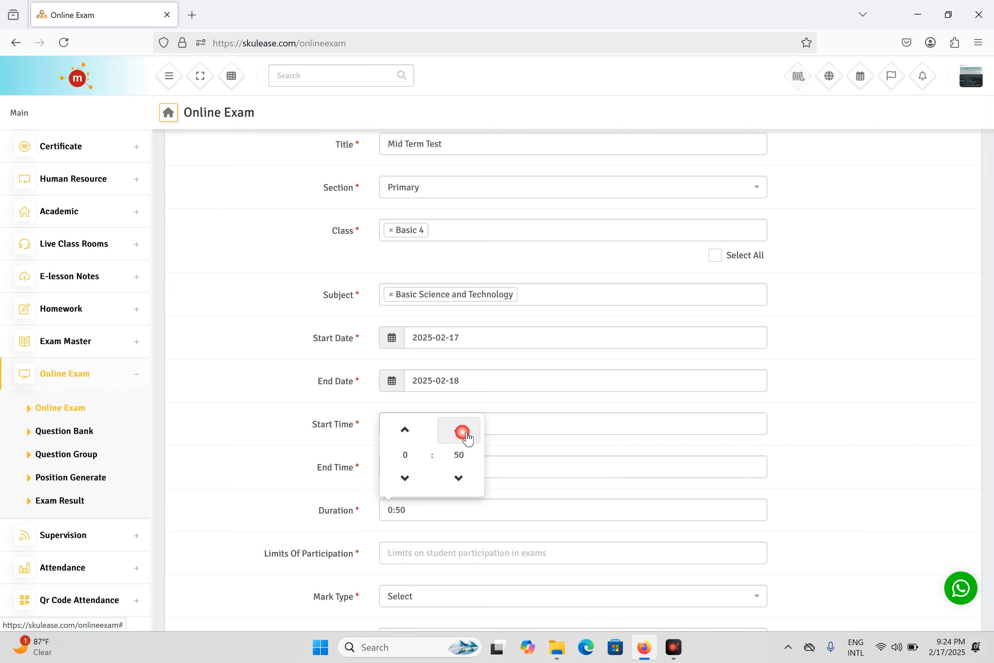
left_click(468, 435)
left_click(467, 436)
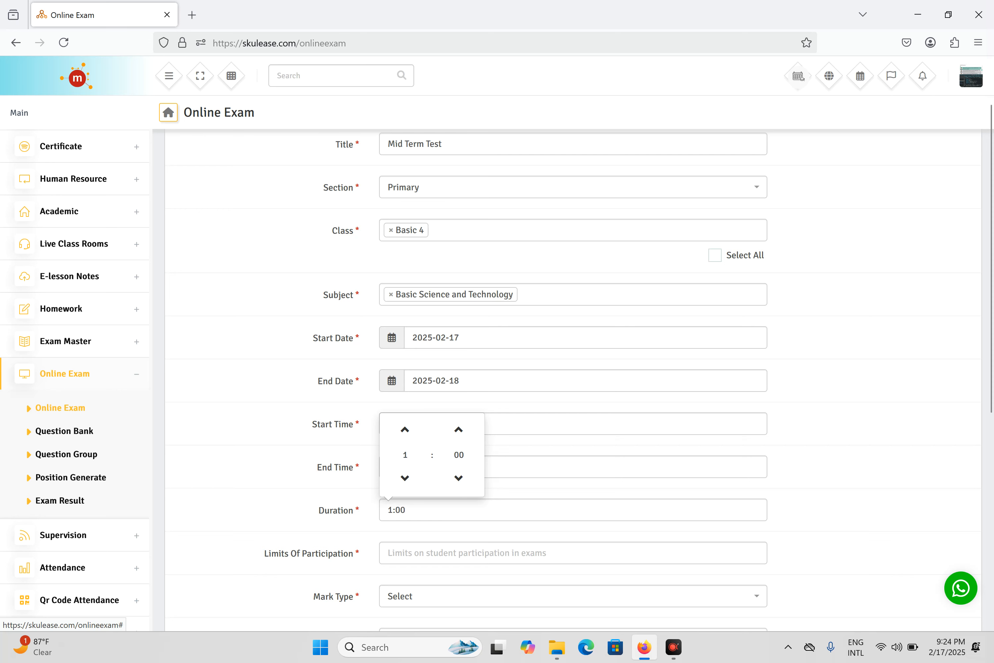
left_click(484, 513)
left_click(501, 550)
scroll(501, 549, "down", 2)
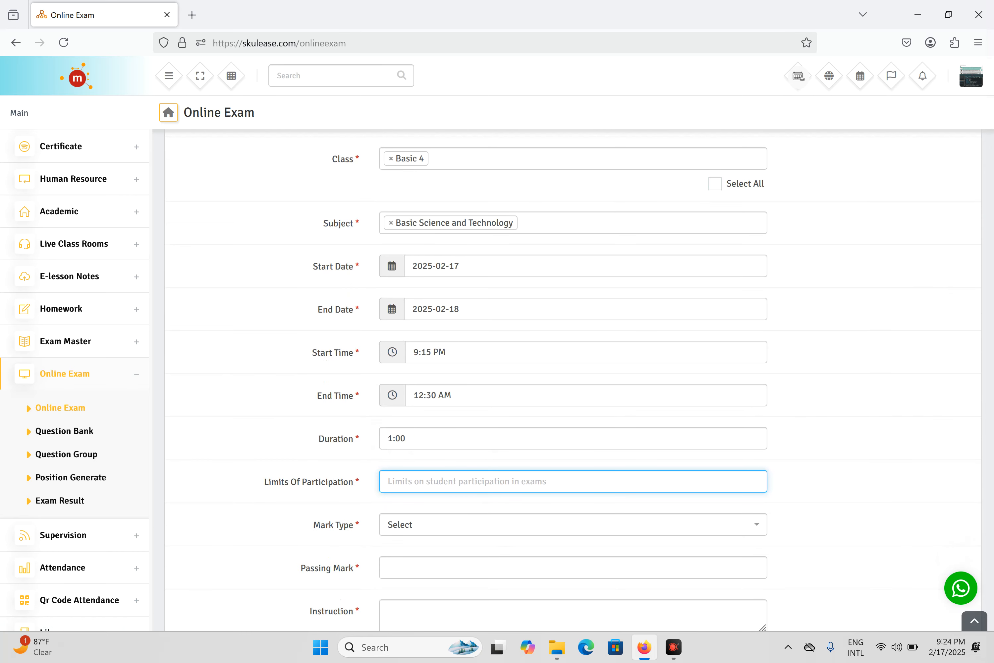
Allow 2 attempts, choose Fixed mark type, and fill in the passing mark and instruction fields
type("2")
left_click(563, 530)
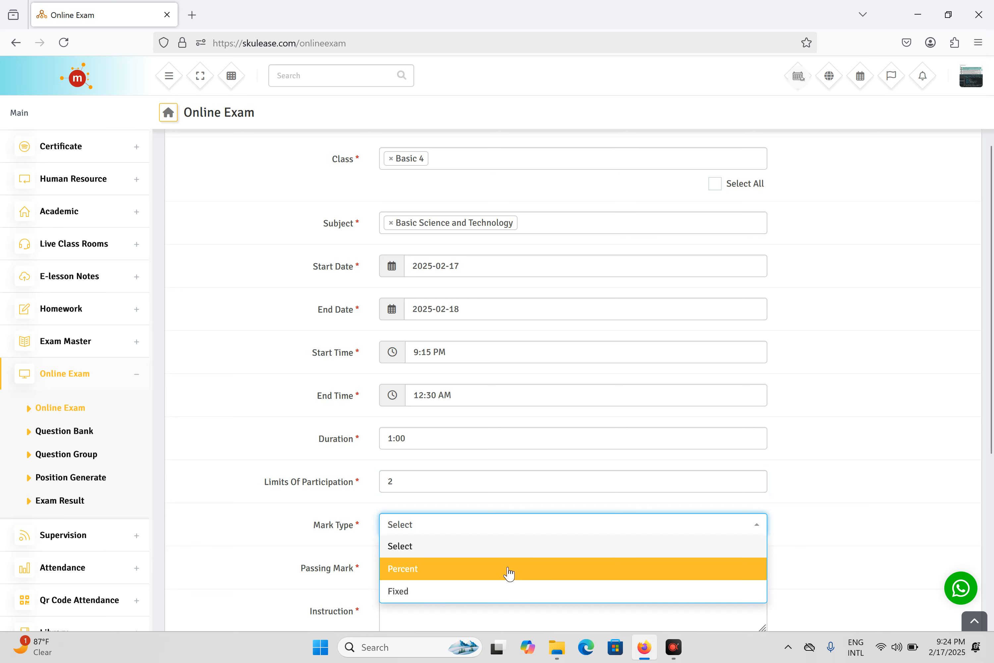
left_click(503, 592)
scroll(536, 517, "down", 5)
left_click(453, 346)
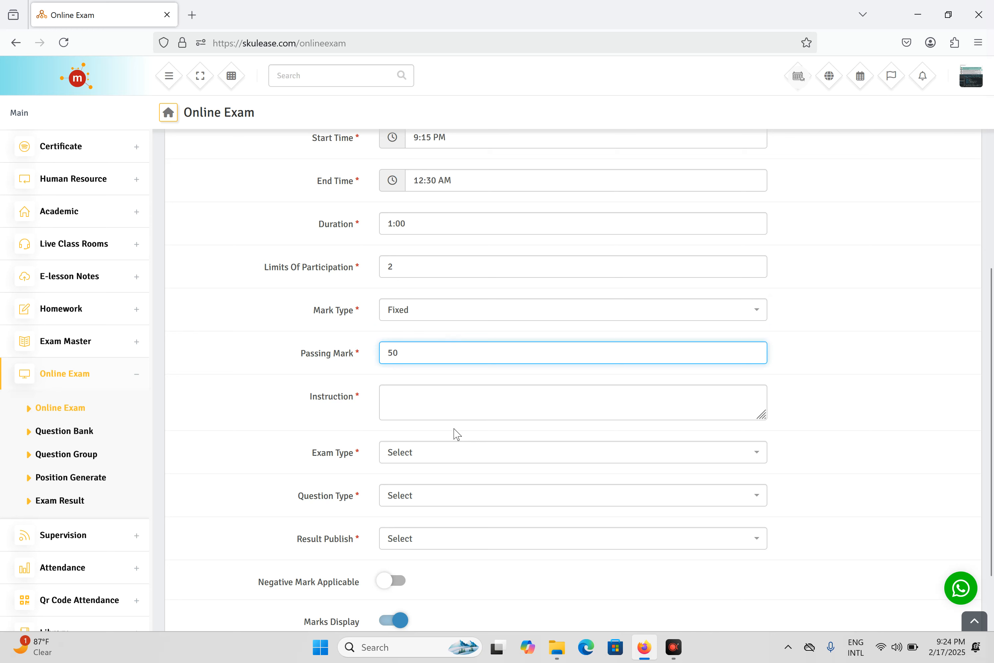
left_click(465, 392)
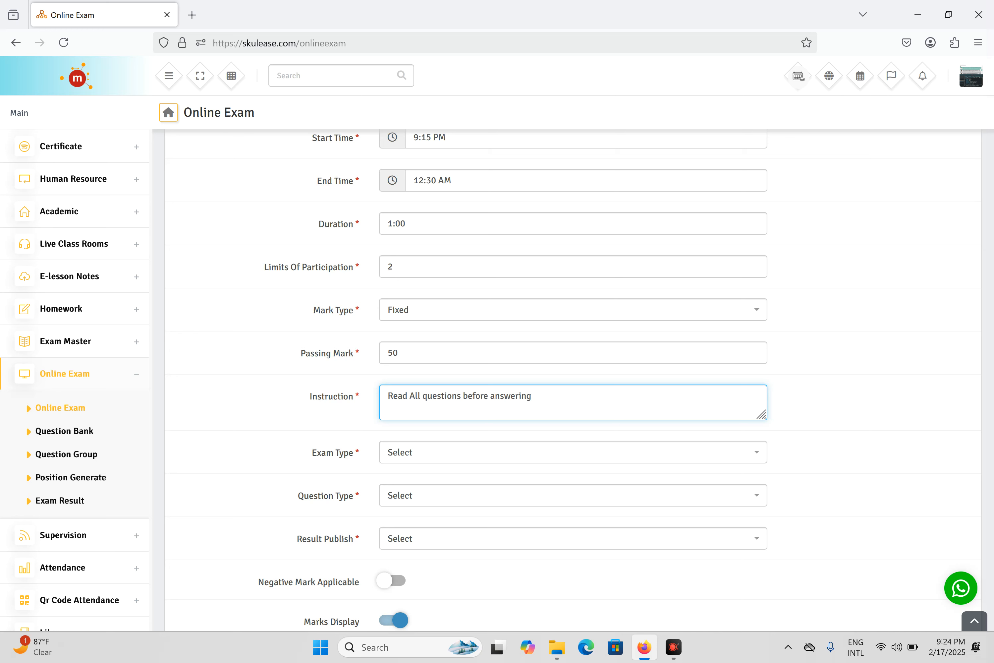
Set the exam type to Free and the question type to Random
left_click(512, 460)
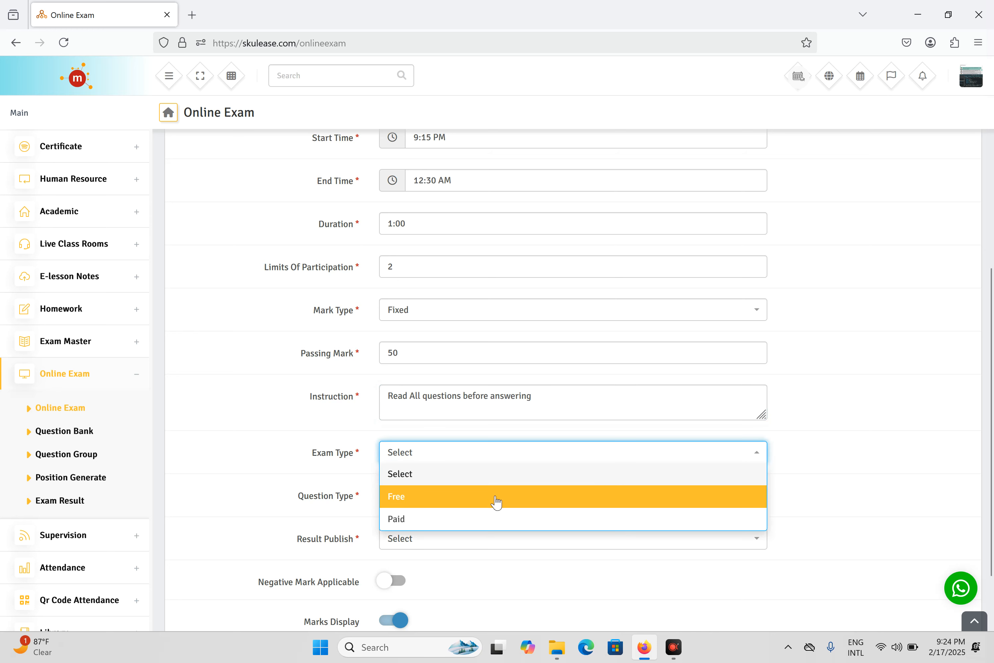
left_click(496, 502)
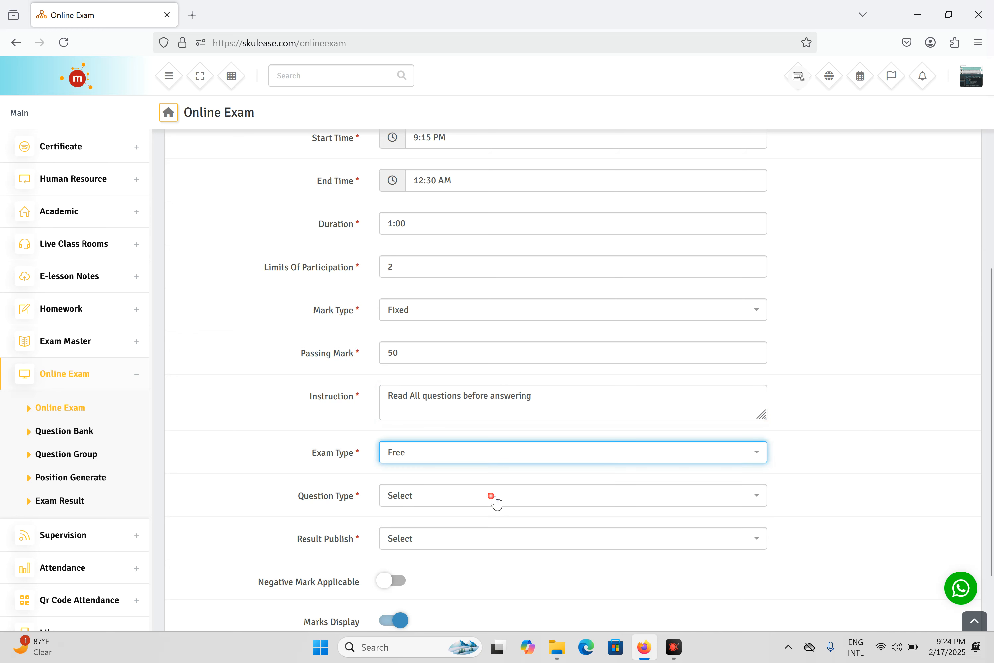
left_click(488, 461)
left_click(468, 520)
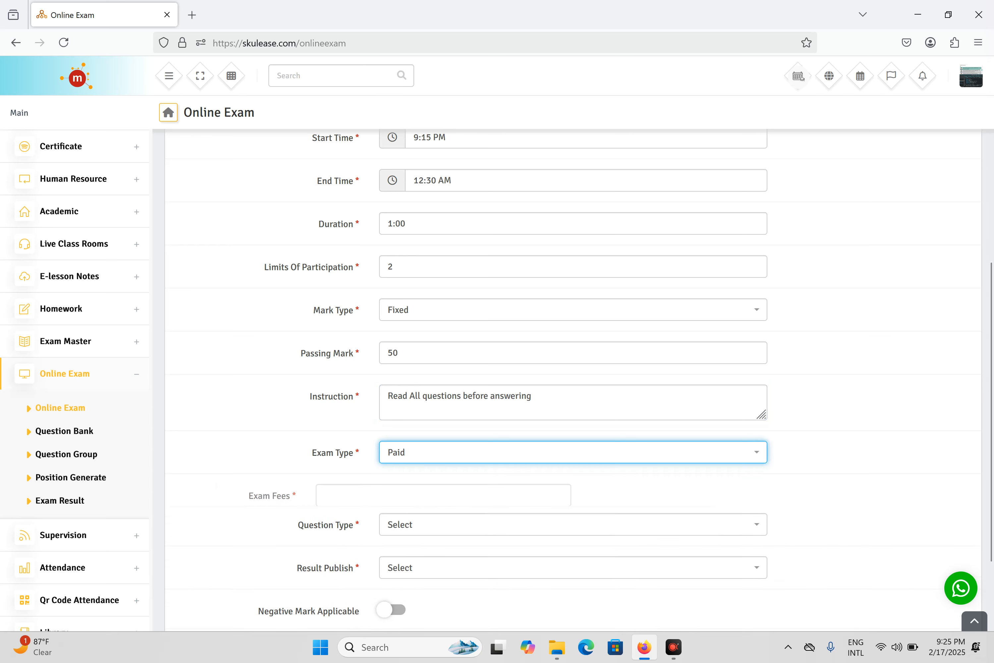
left_click(474, 460)
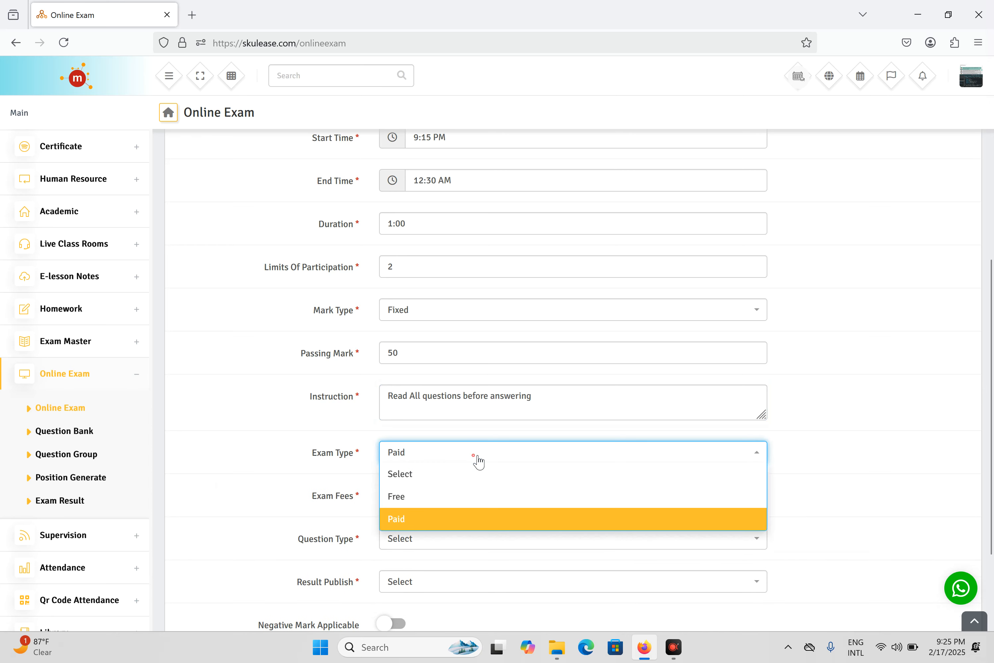
left_click(454, 501)
left_click(492, 500)
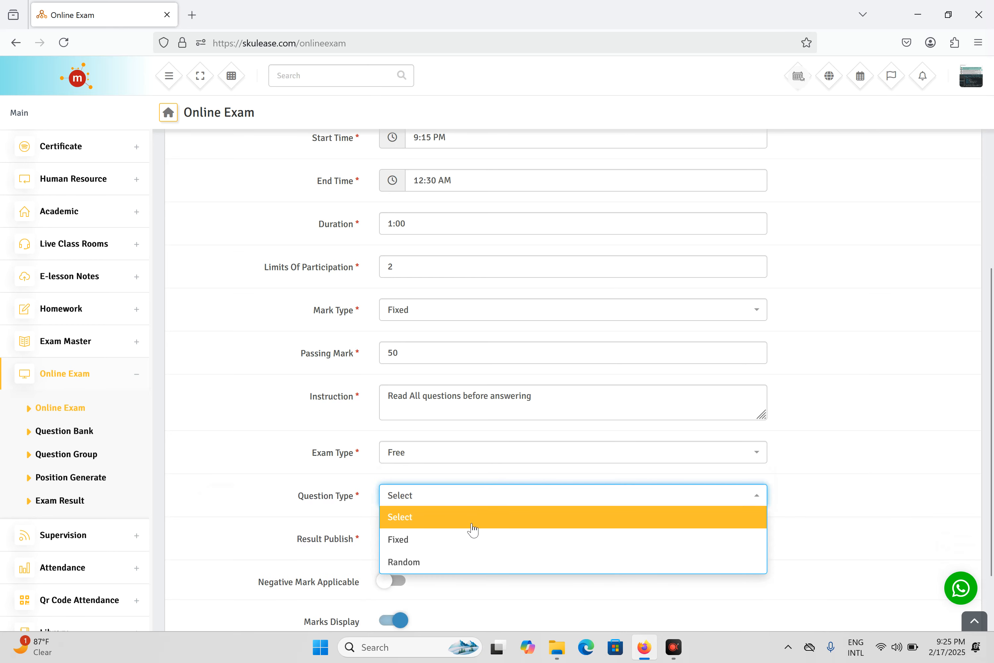
left_click(446, 562)
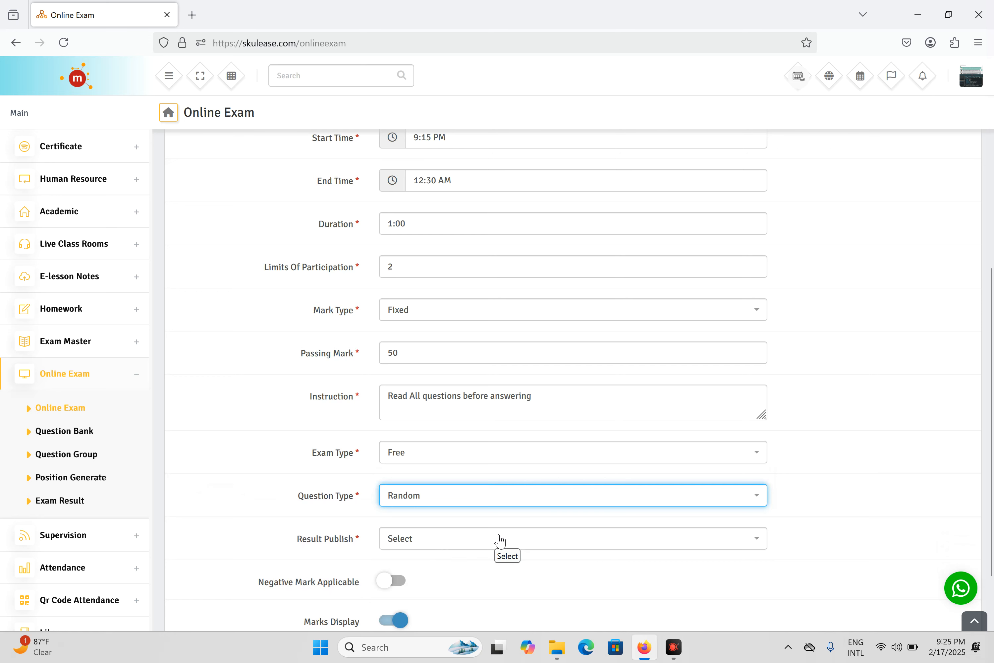
Set results to be published Manually and save the Mid Term Test exam
scroll(495, 531, "down", 3)
left_click(477, 475)
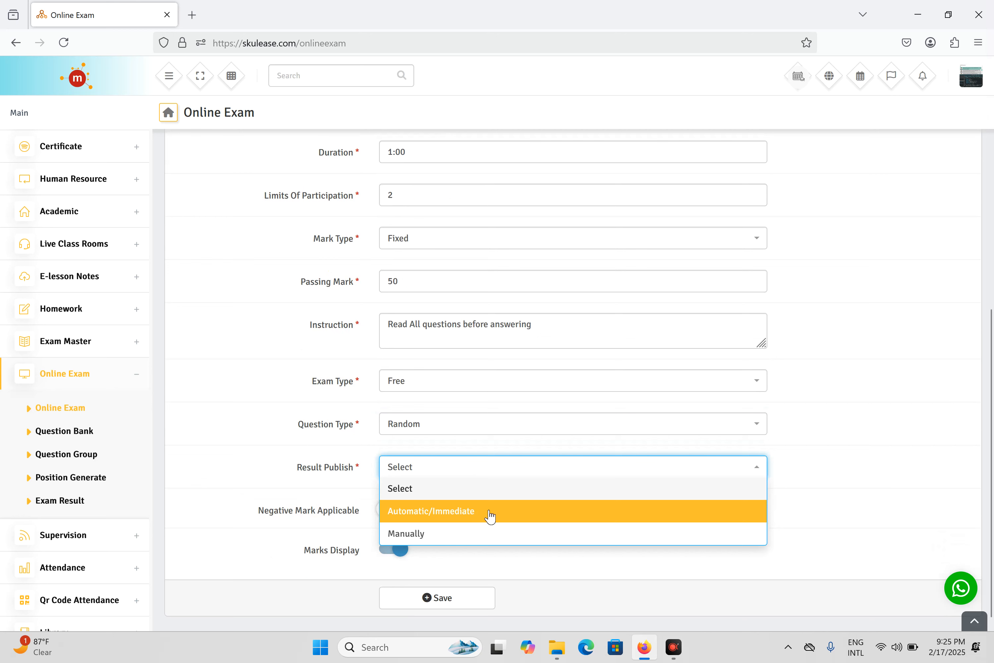
left_click(477, 540)
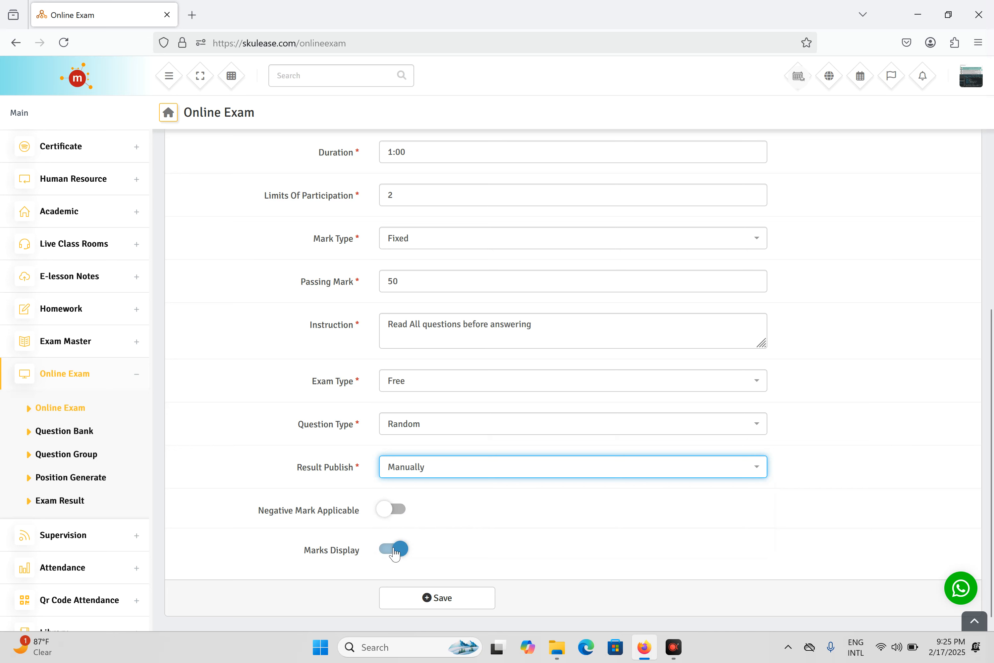
left_click(444, 599)
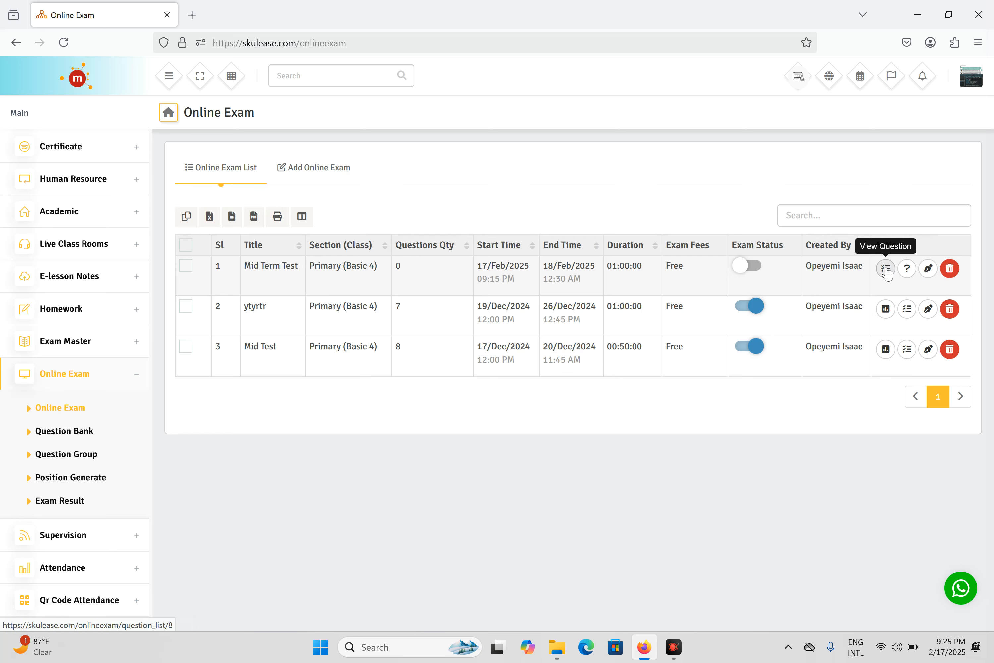
Filter the question bank for Mid Term Test to the Basic Science (JSS 1) group
left_click(907, 274)
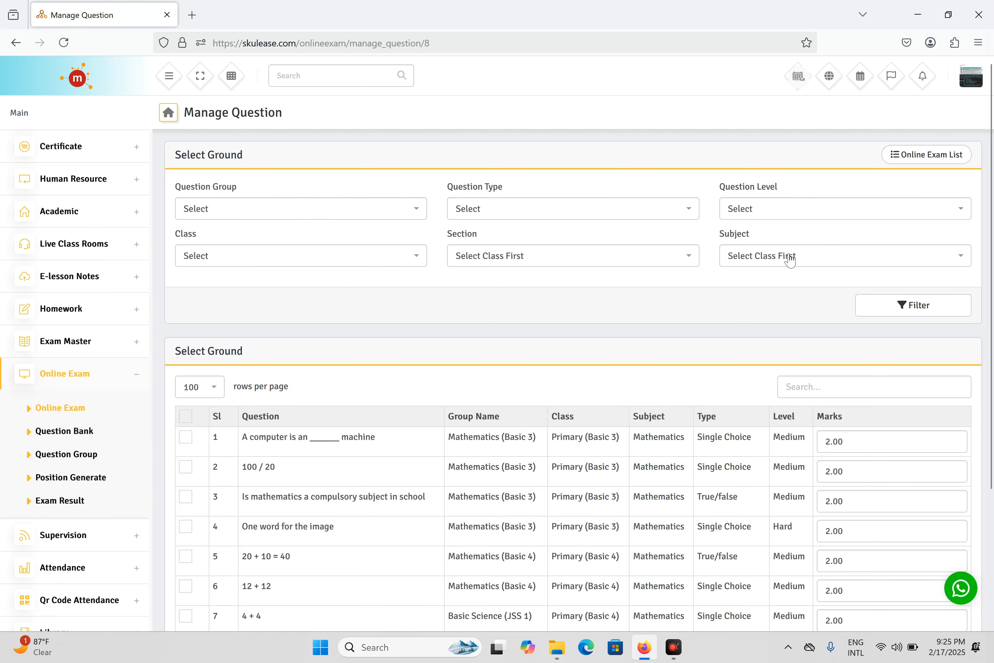
left_click(300, 218)
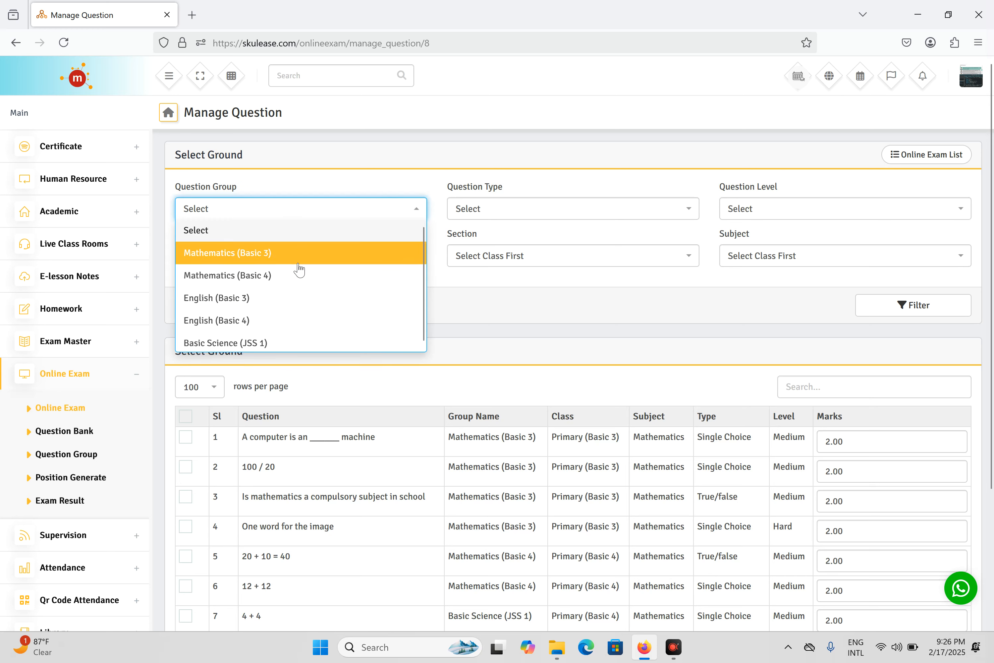
left_click(276, 340)
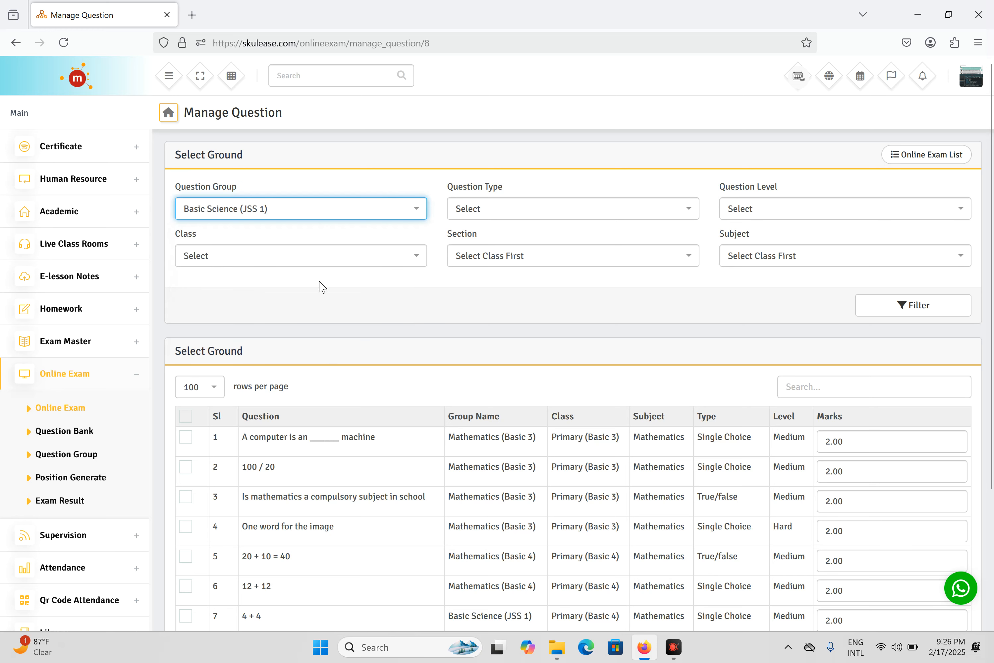
left_click(875, 306)
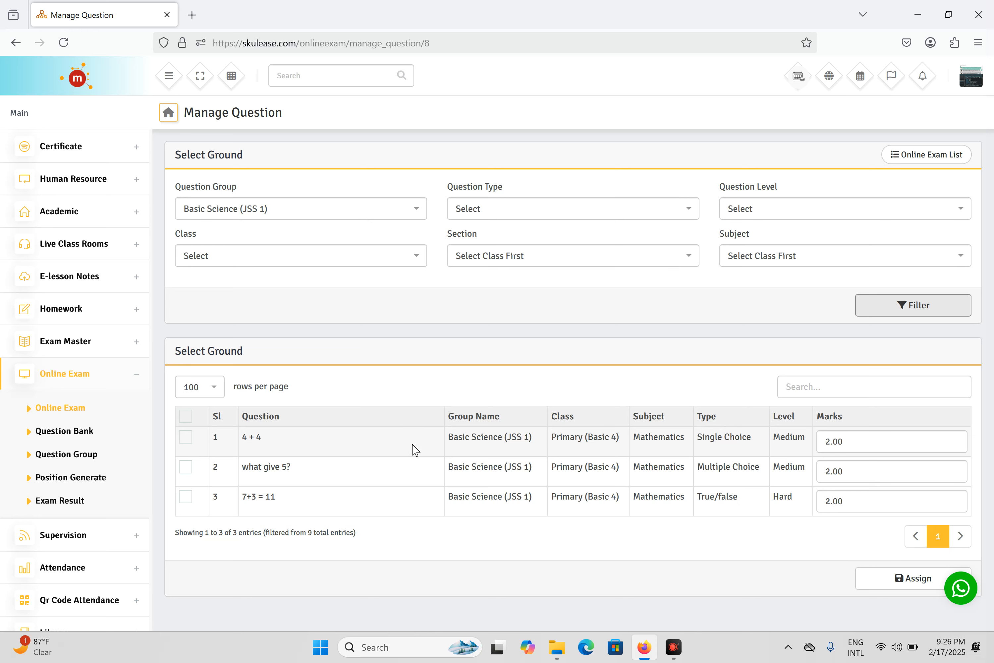
left_click(501, 219)
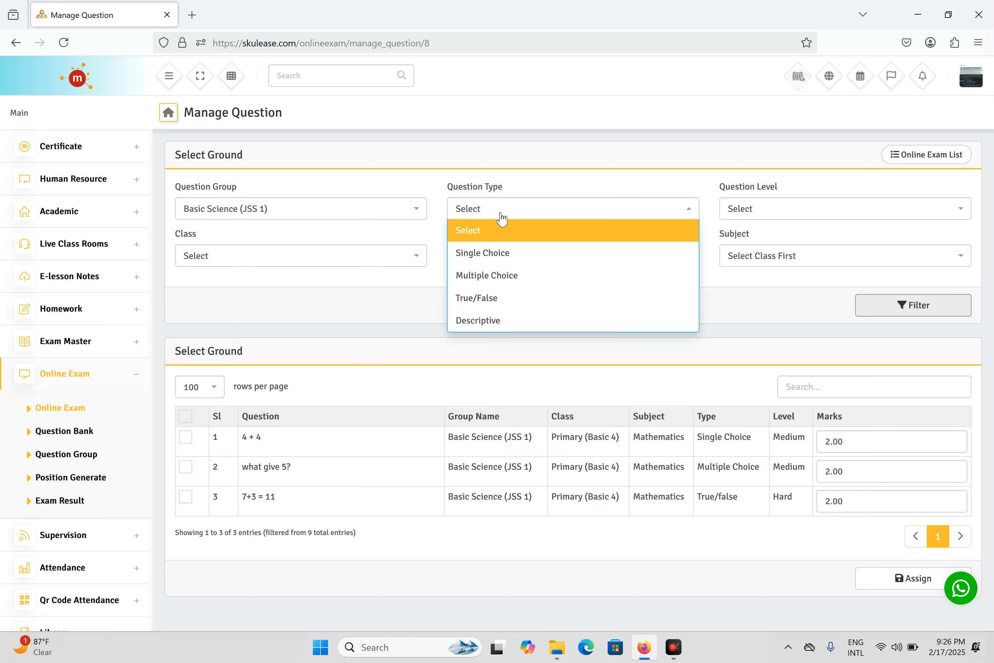
left_click(586, 174)
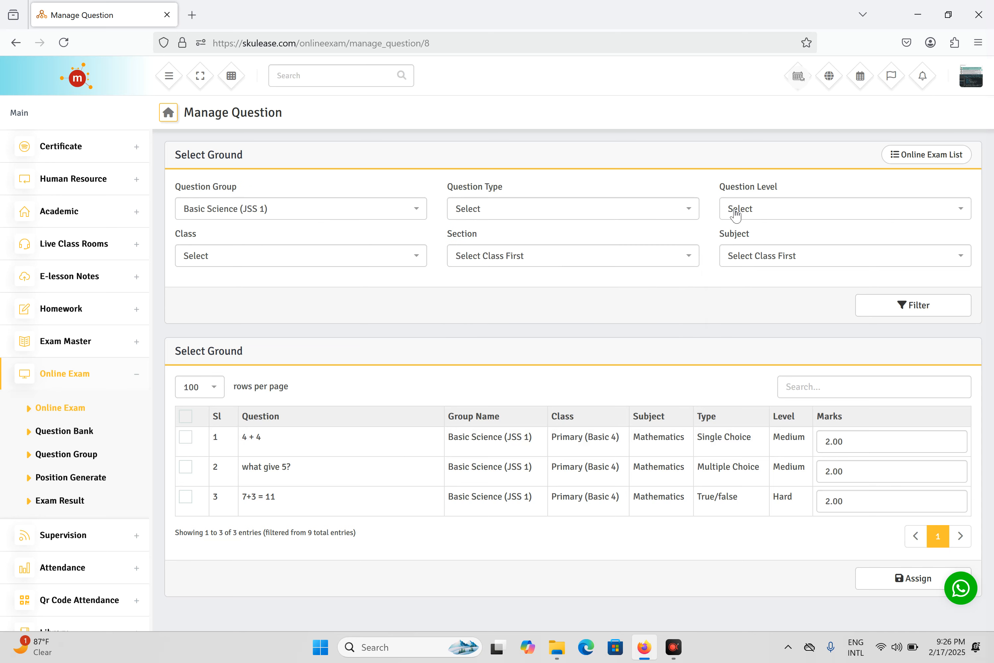
left_click(735, 215)
left_click(608, 167)
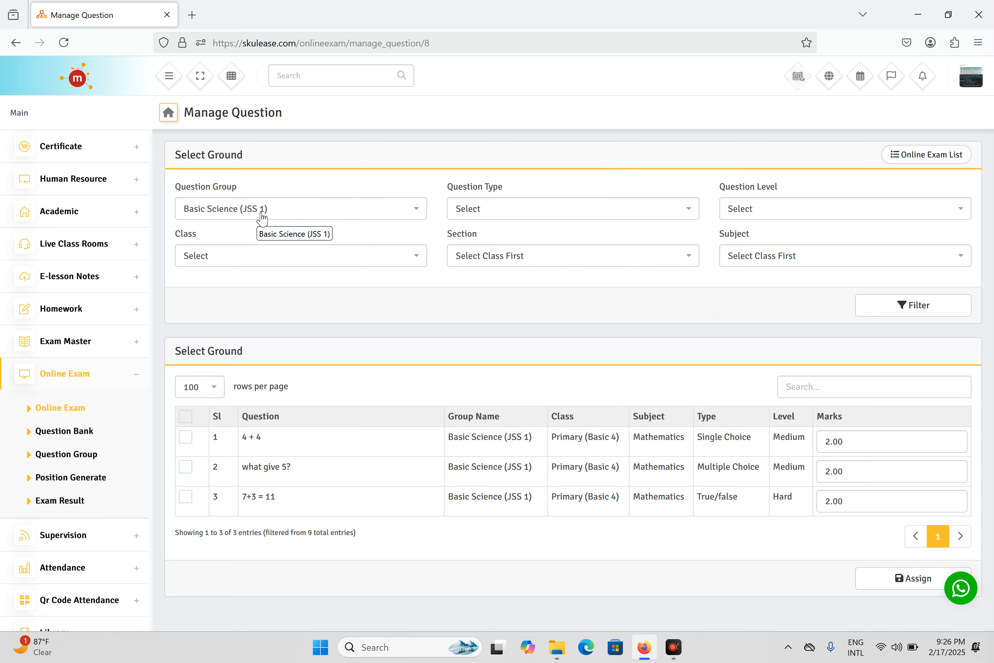
Select all three listed questions, assign them to the exam, and dismiss the confirmation
left_click(185, 415)
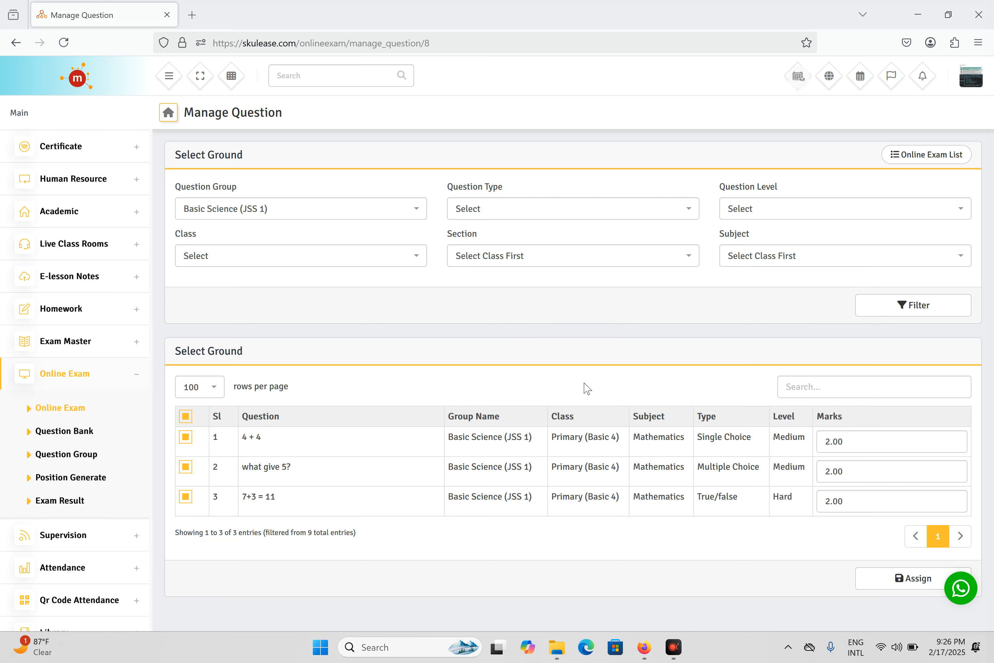
left_click(870, 571)
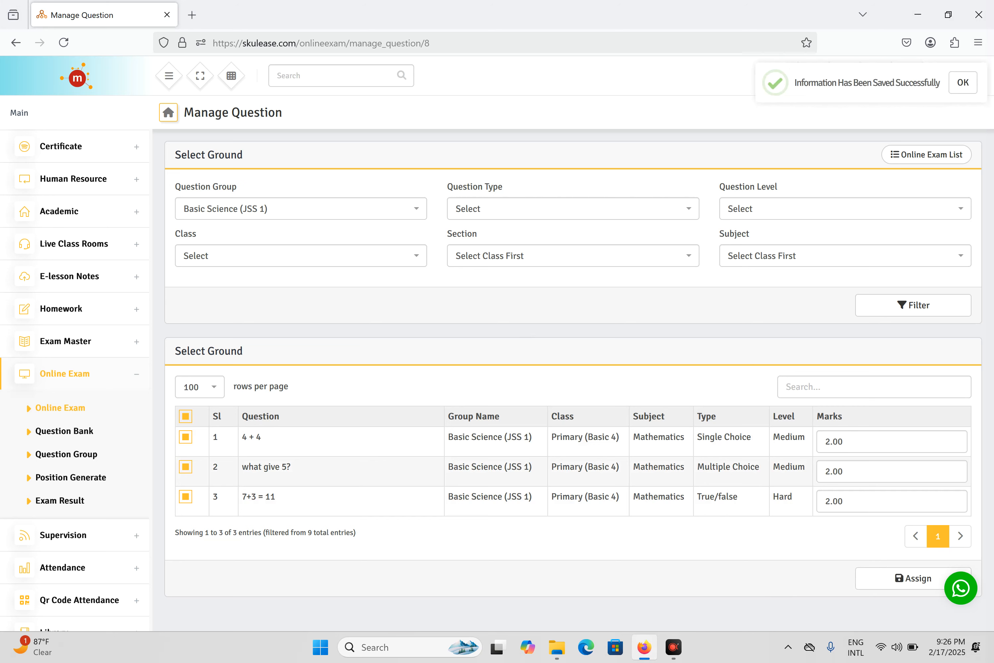
left_click(958, 81)
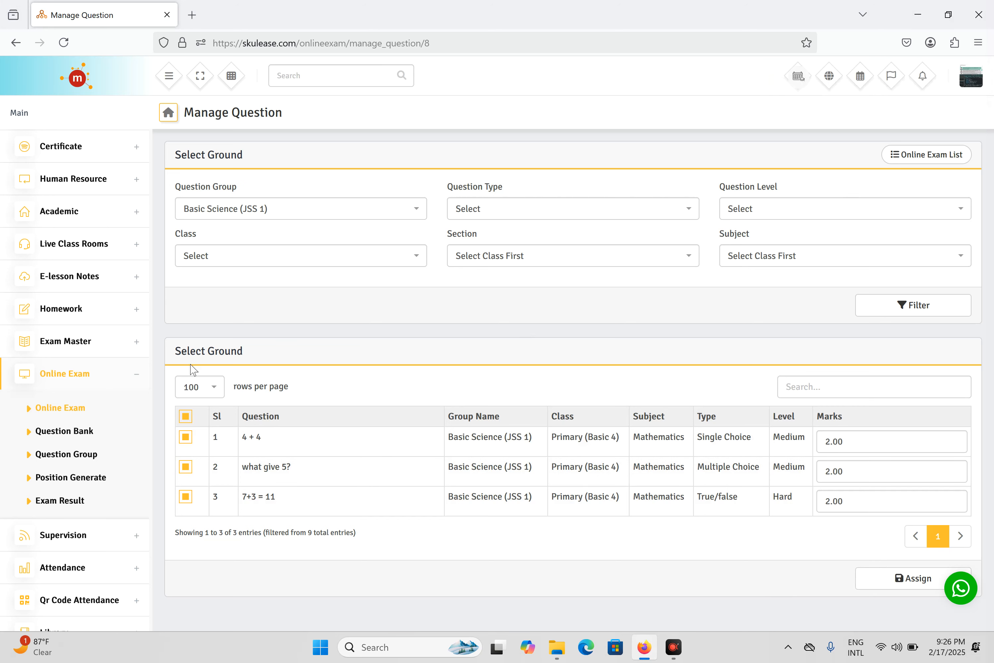
Check the Mid Term Test's three assigned questions and return to the online exam list
left_click(77, 409)
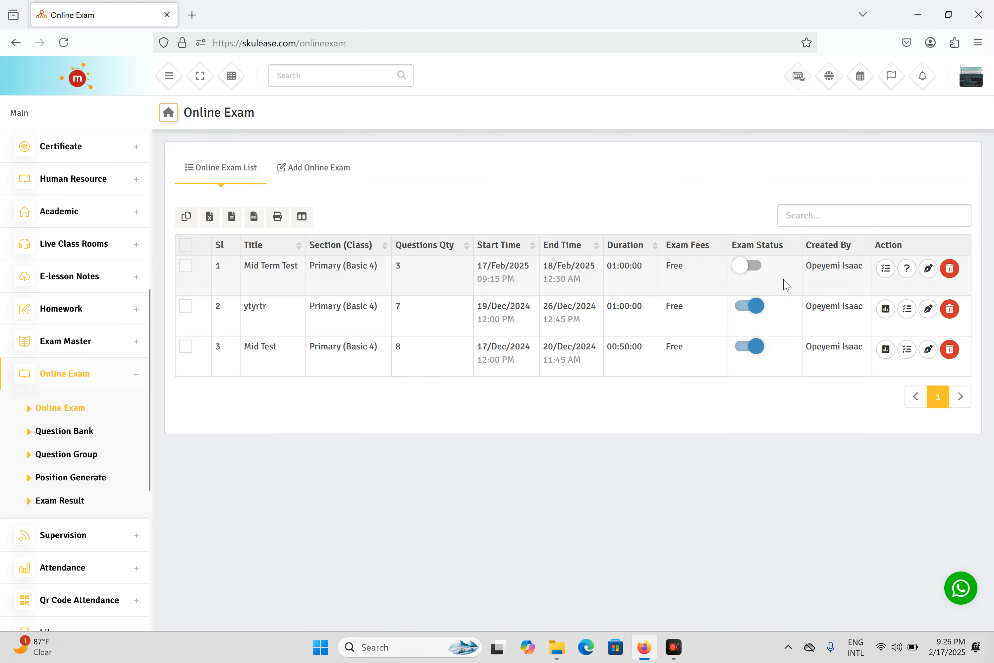
left_click(886, 268)
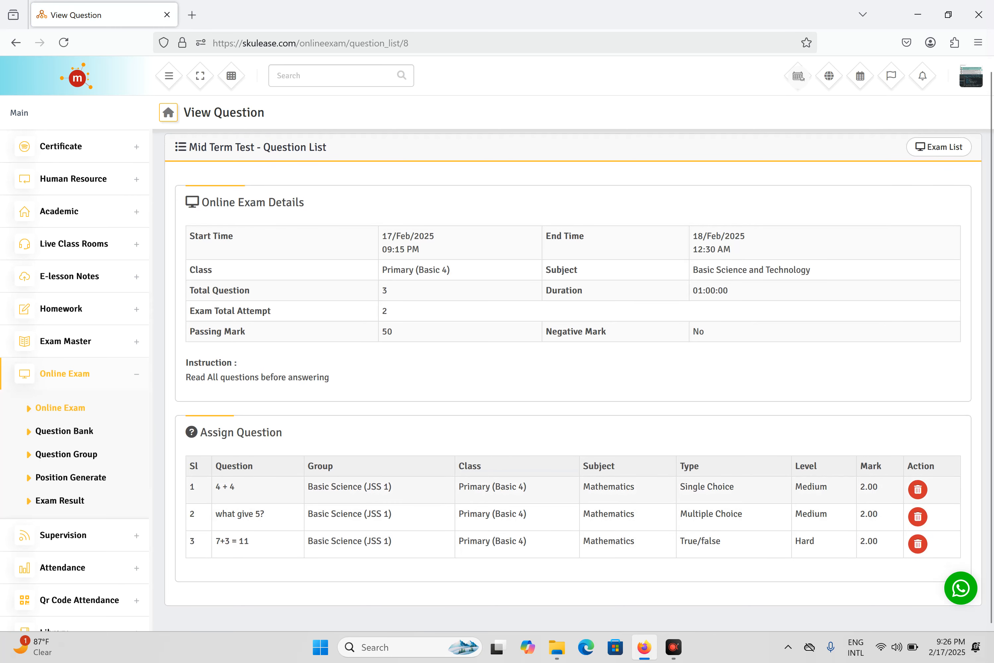
left_click(64, 417)
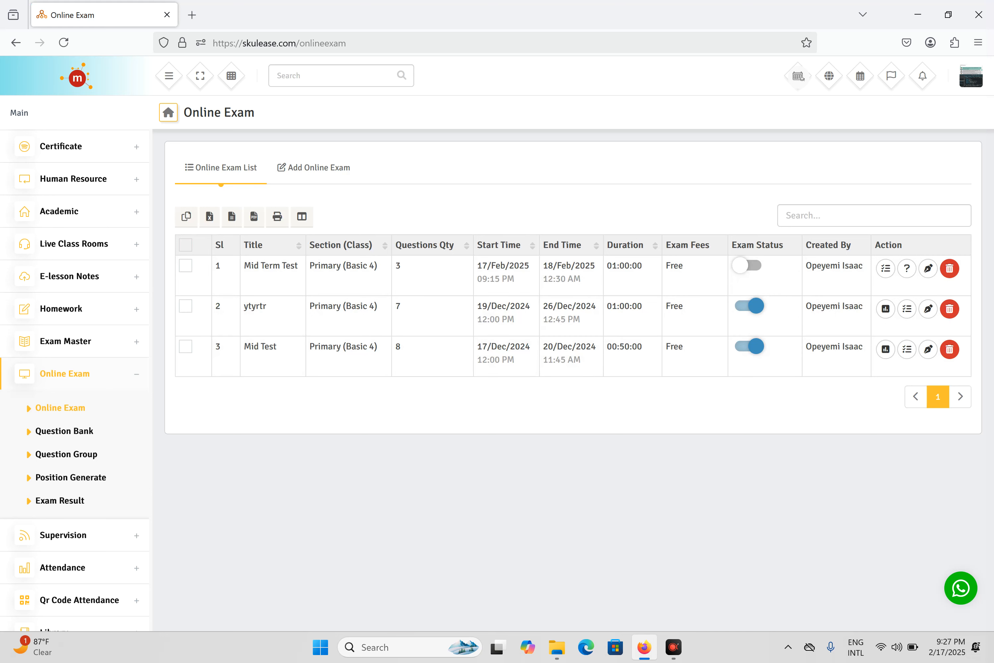
Switch the Mid Term Test's status to active, confirm, and launch Microsoft Edge
left_click(752, 270)
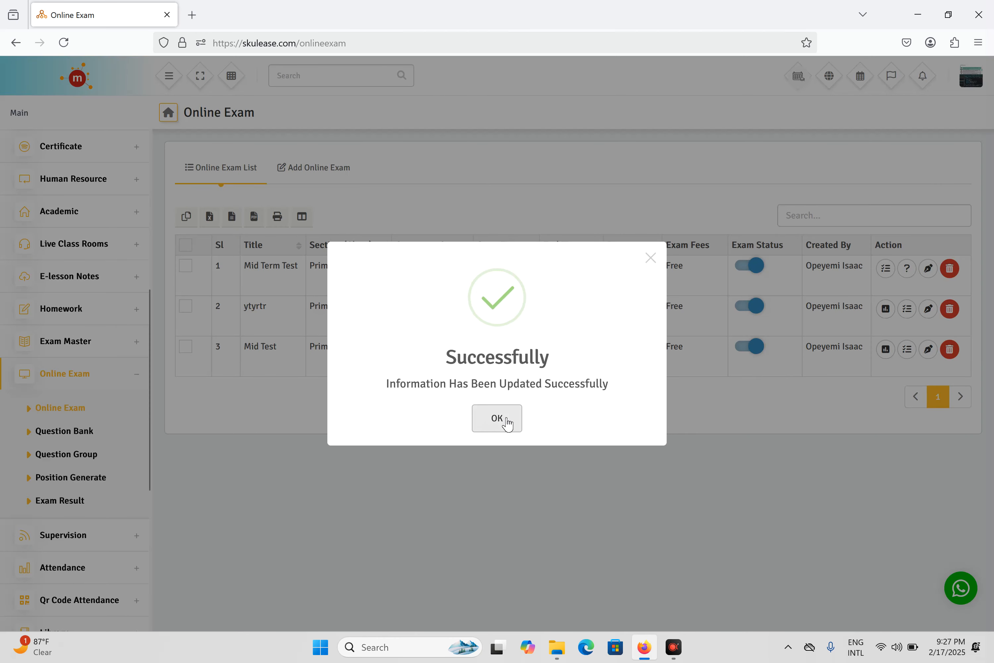
left_click(497, 418)
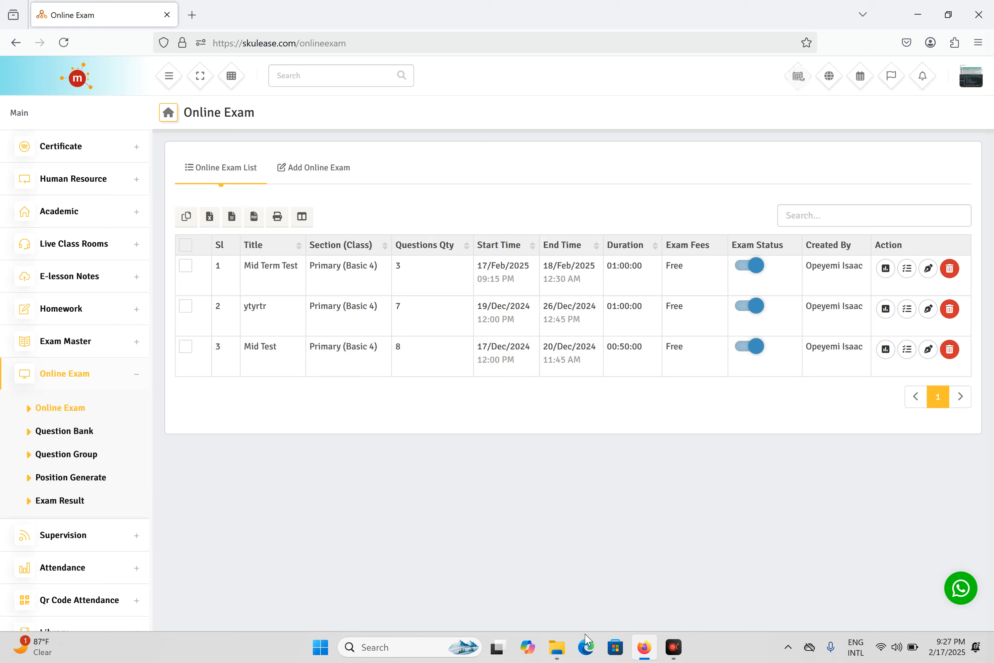
left_click(586, 647)
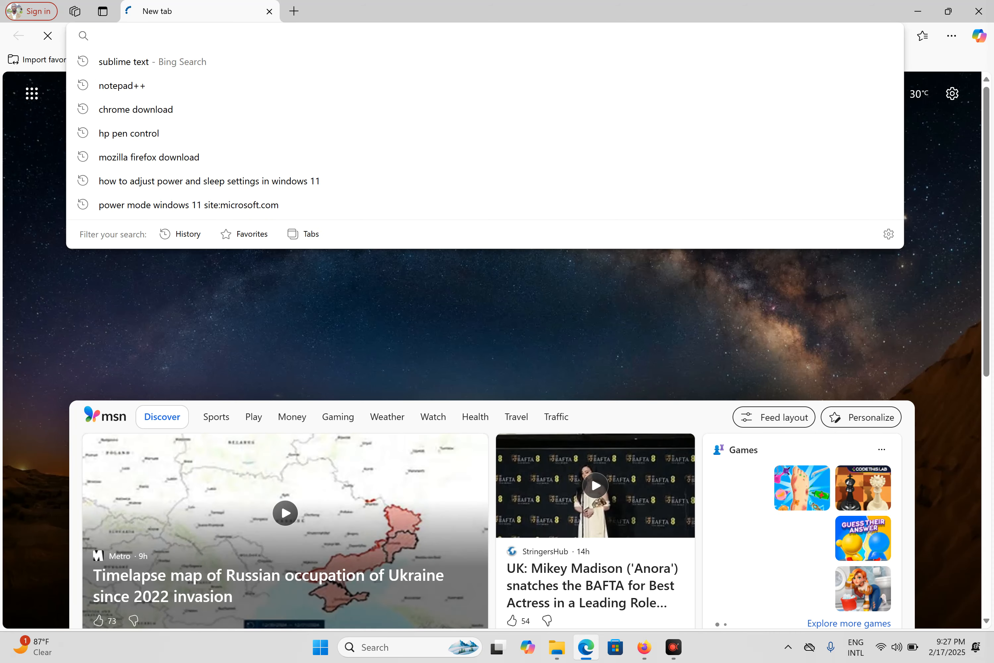
Navigate Edge to skulease.com/authentication using the address bar's autocomplete
type("sku")
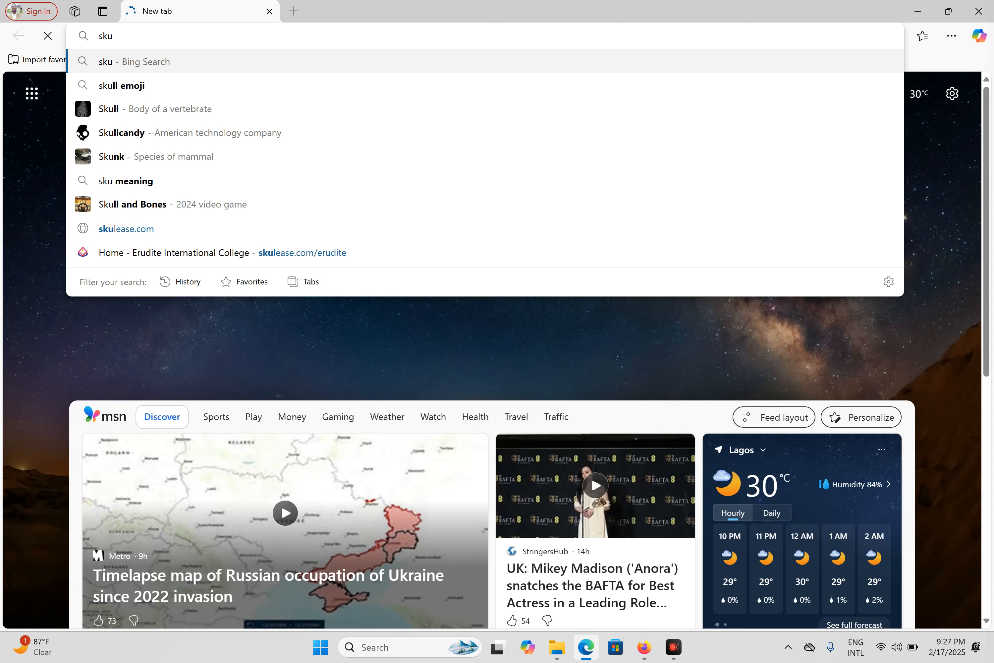
type("le")
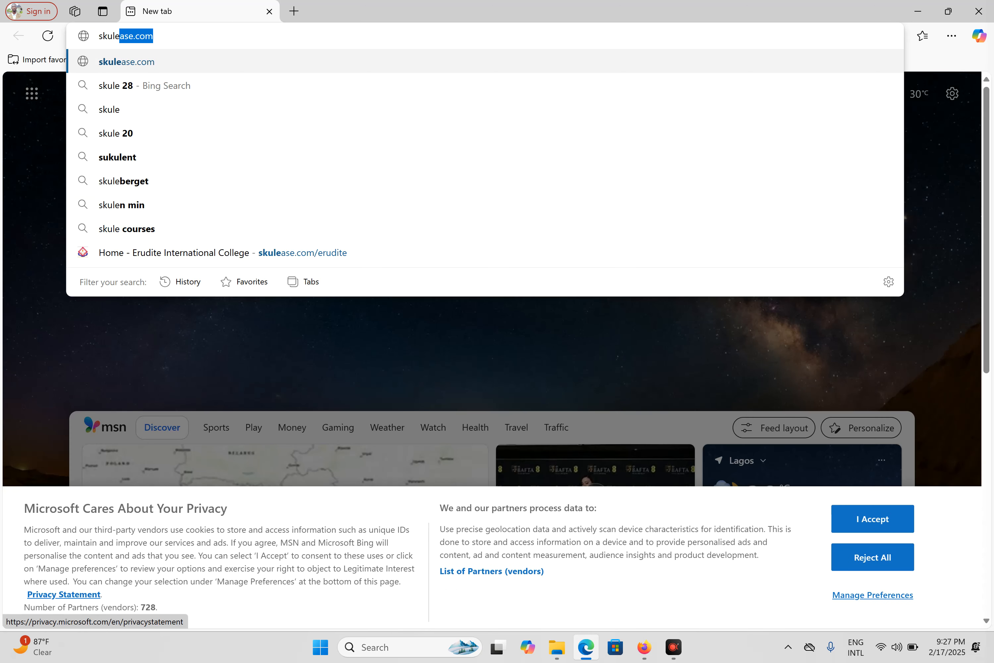
key("Right")
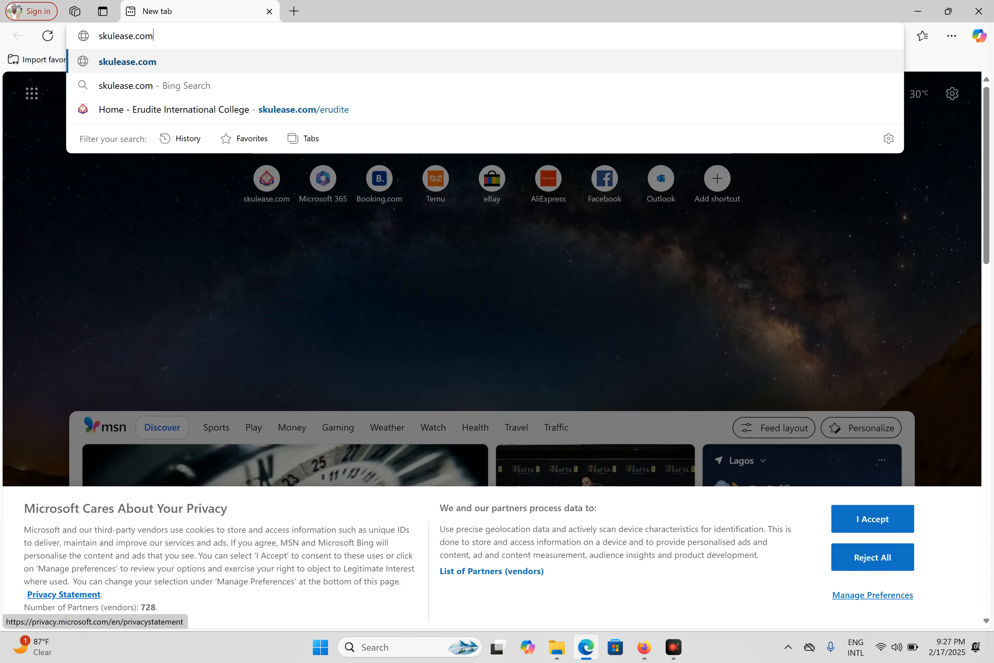
type("/auth")
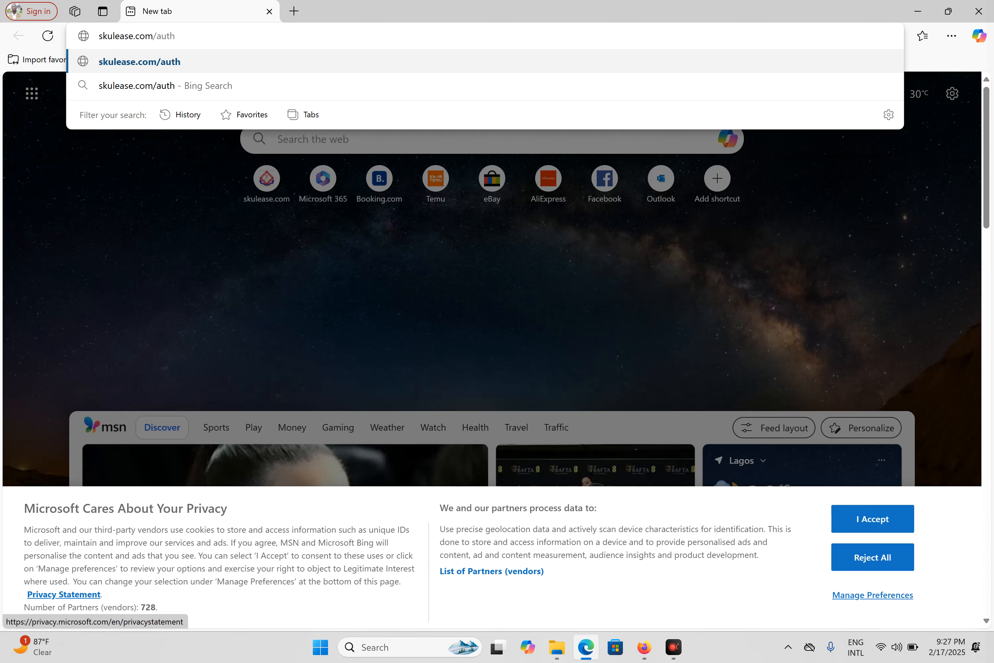
type("enticati")
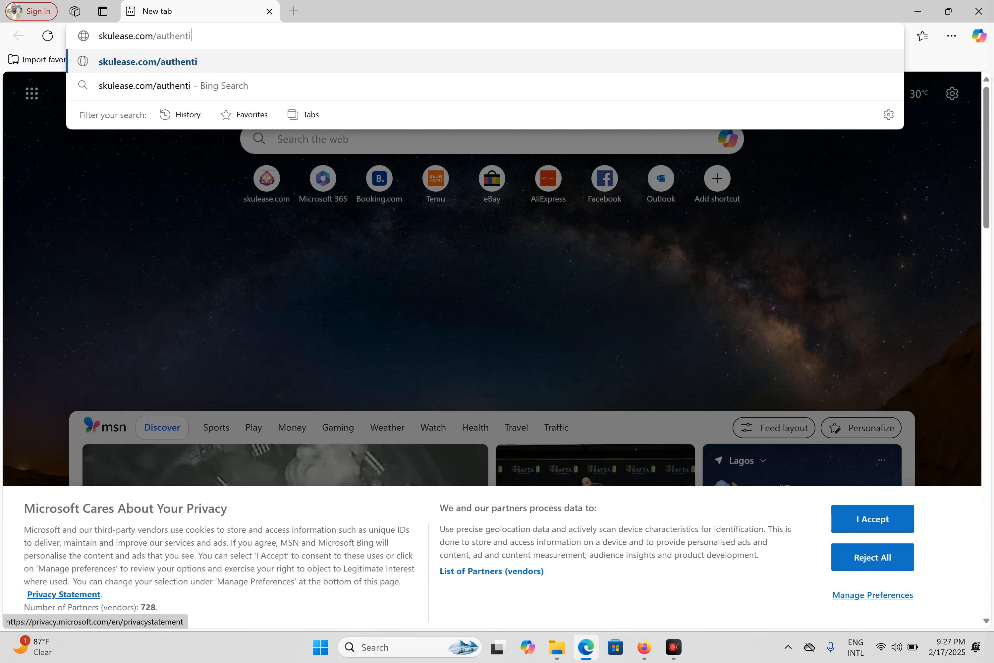
type("on")
key("Return")
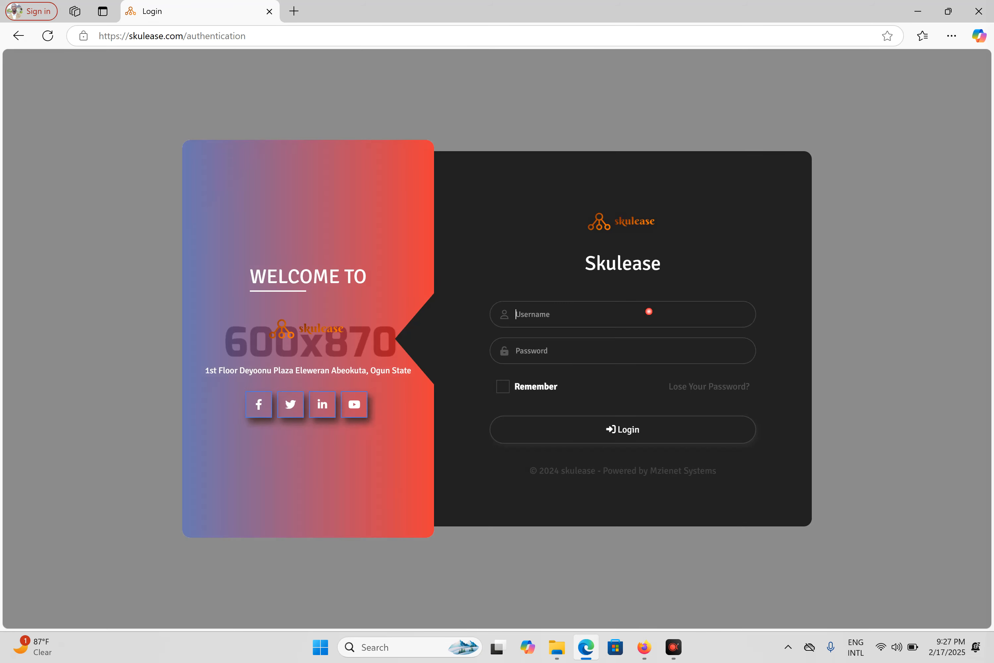
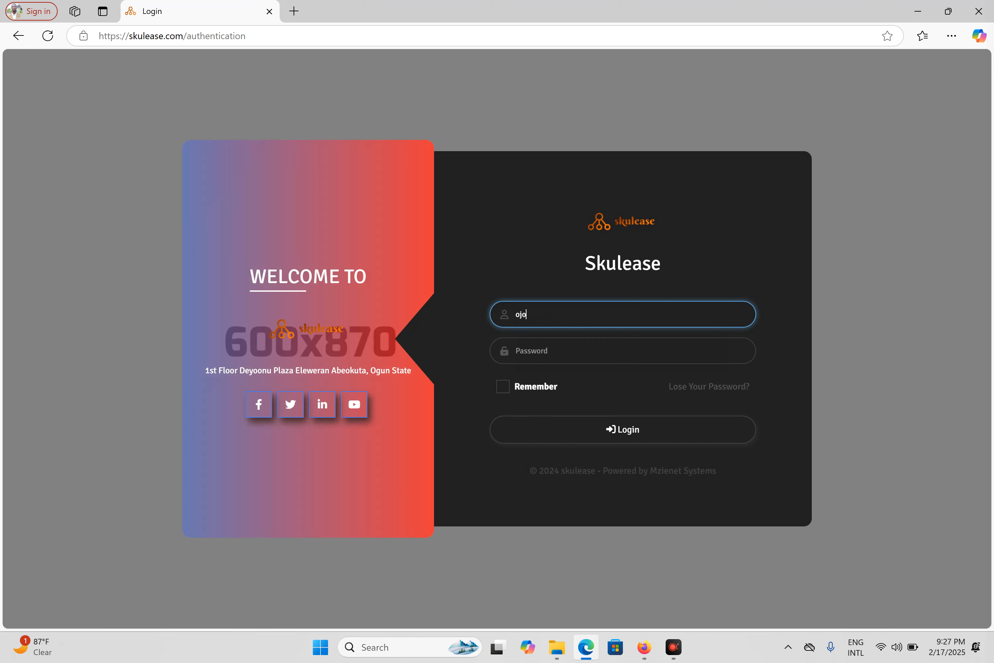
Log in with the student's username and password and decline Edge's offer to save the password
key("Tab")
type("•")
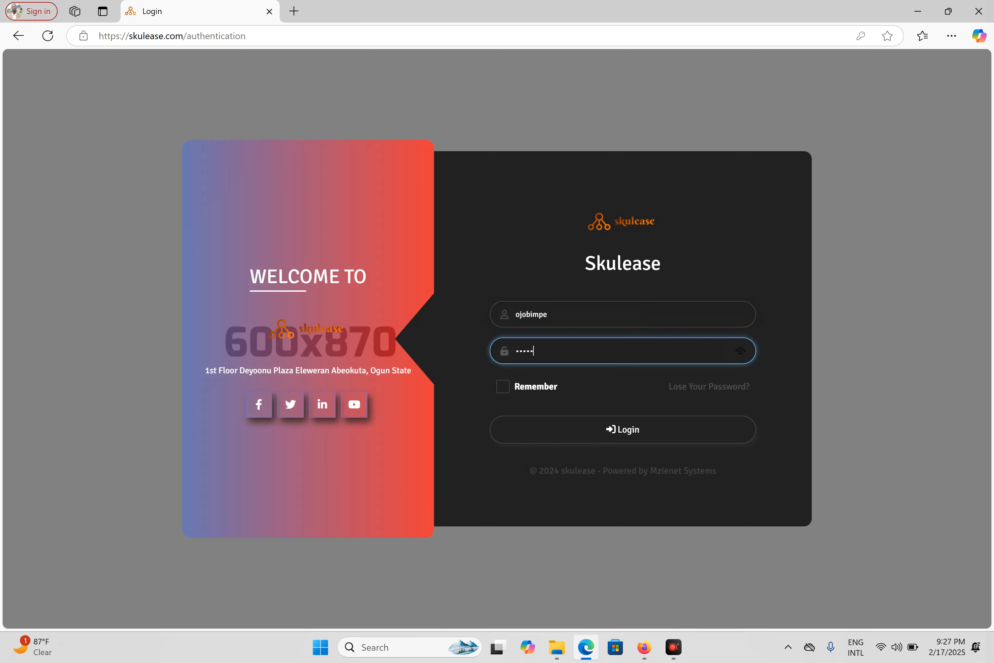
left_click(646, 431)
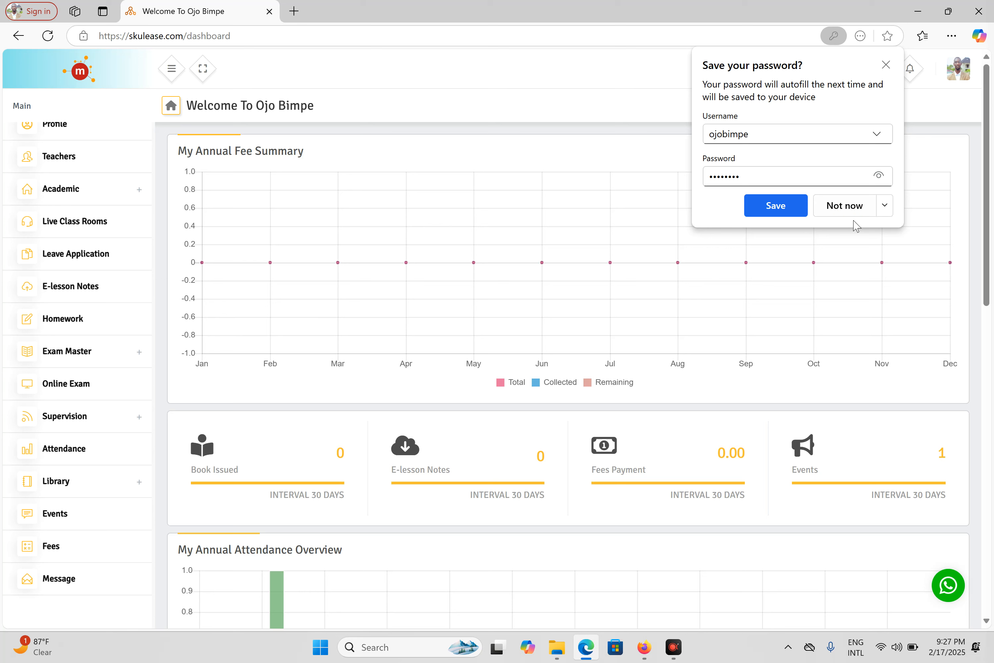
left_click(845, 205)
scroll(133, 254, "up", 1)
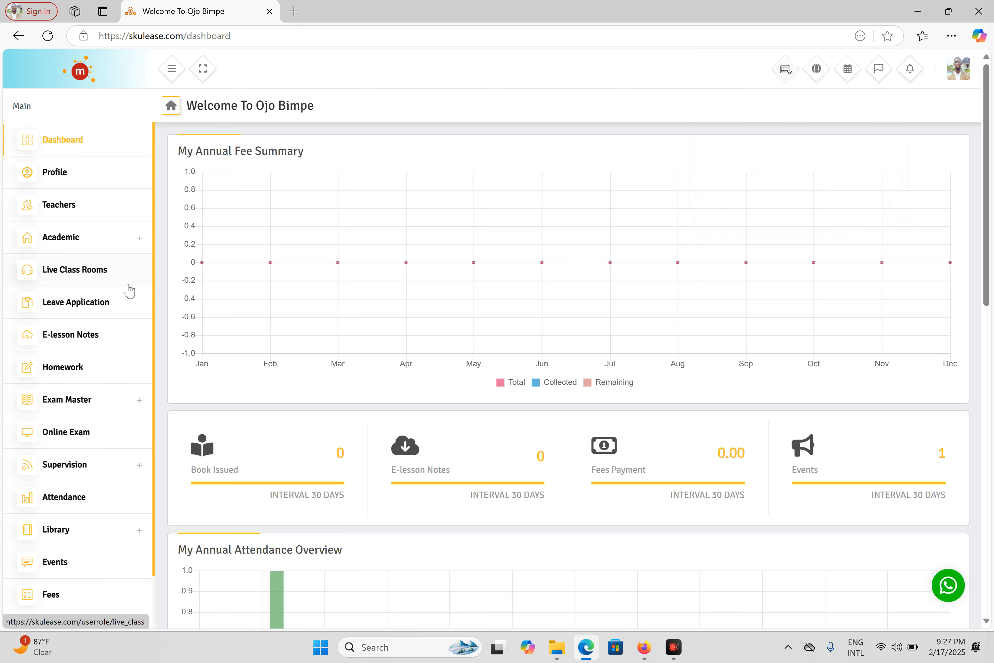
From the student's Online Exam list, choose Take Exam on the live Mid Term Test
left_click(70, 434)
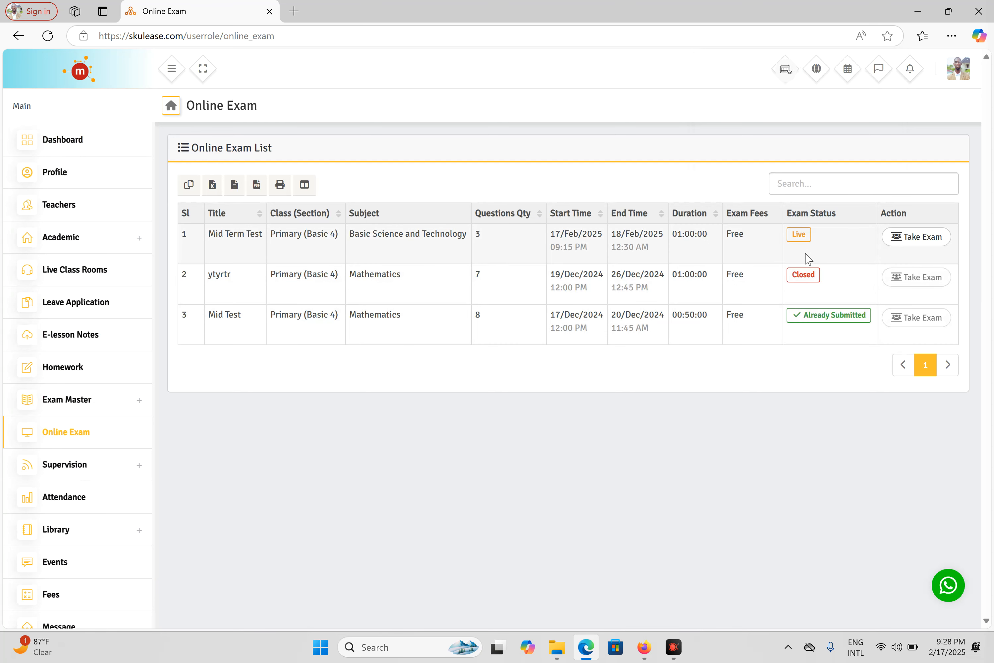
double_click(798, 234)
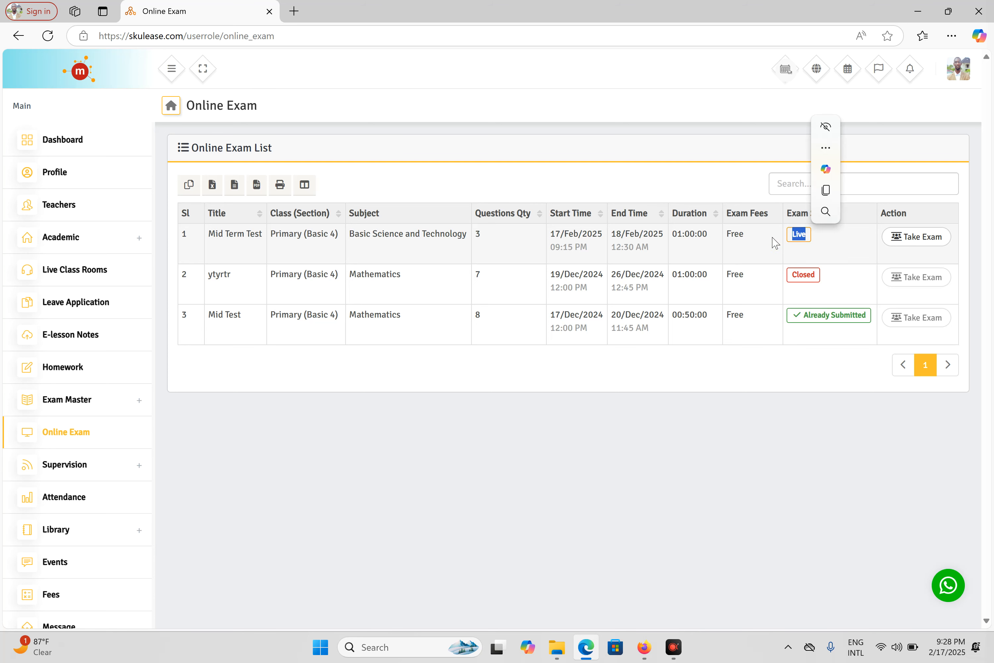
left_click(914, 238)
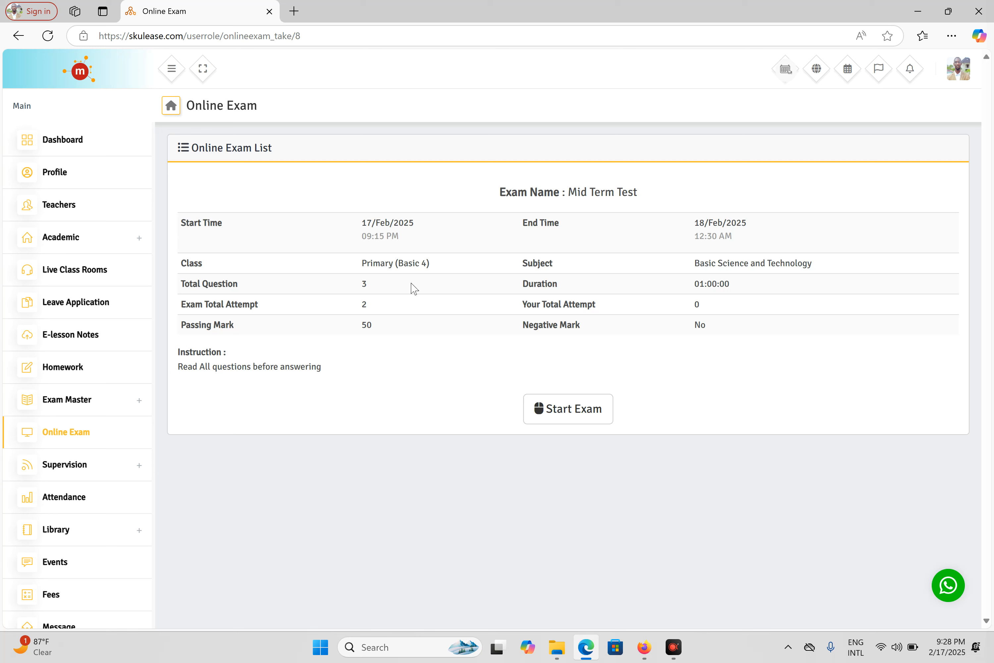
Start the Mid Term Test and answer question 1 as TRUE
left_click_drag(734, 263, 777, 263)
left_click(785, 264)
left_click(584, 411)
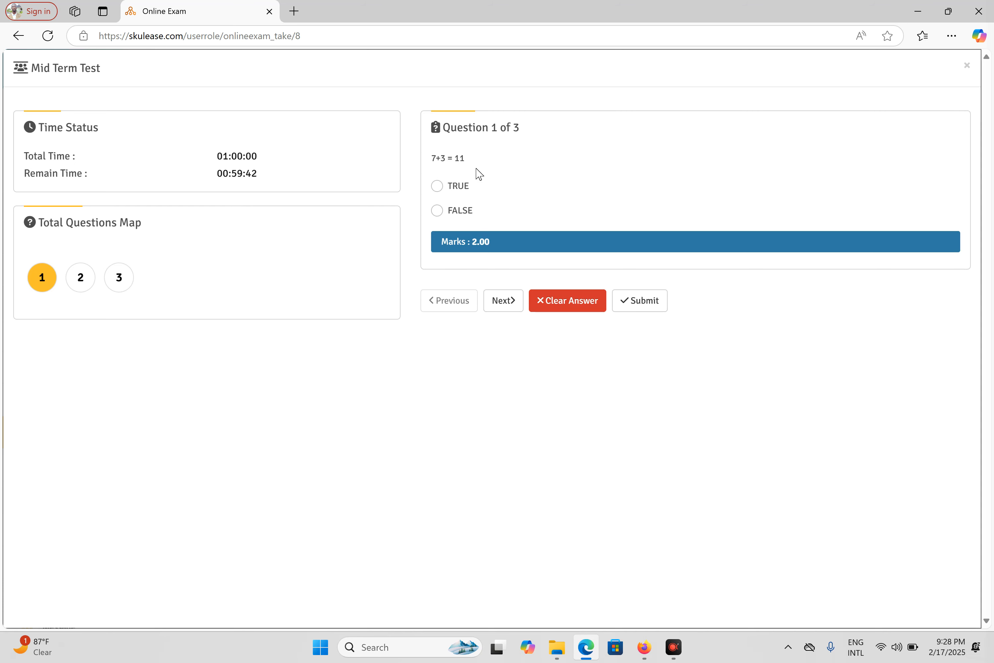
left_click(459, 188)
left_click(509, 297)
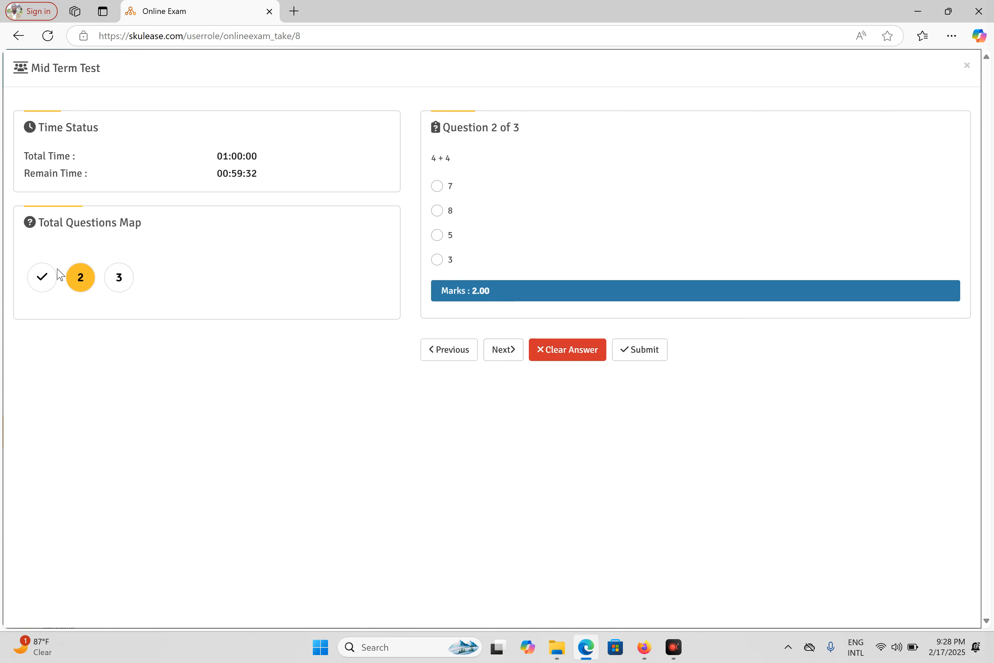
Answer question 2 with 8 and tick both 2+3 and 2+2 for question 3
left_click(438, 212)
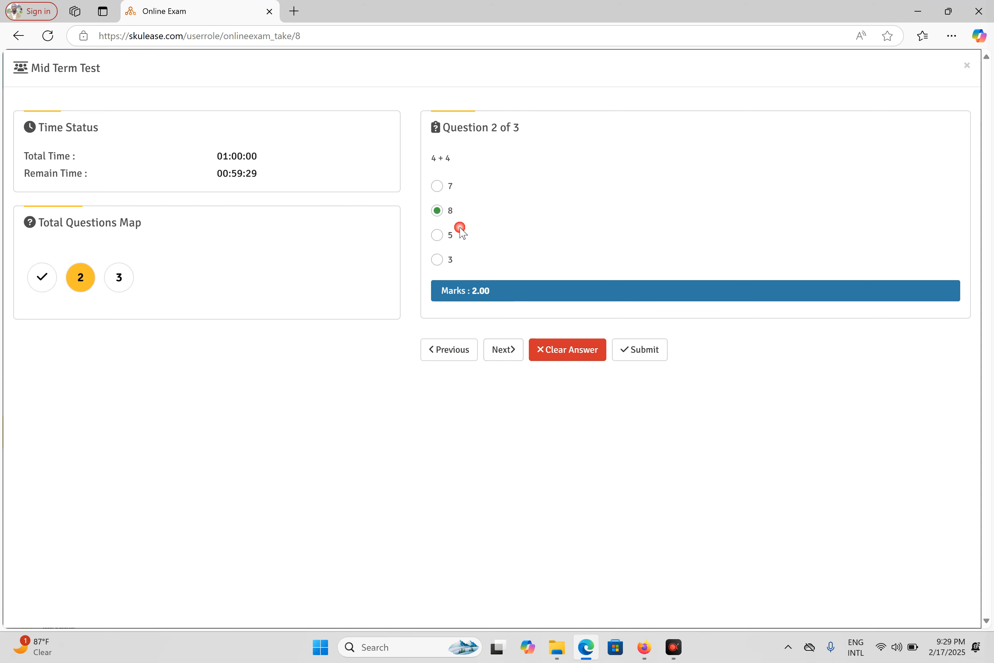
left_click(522, 348)
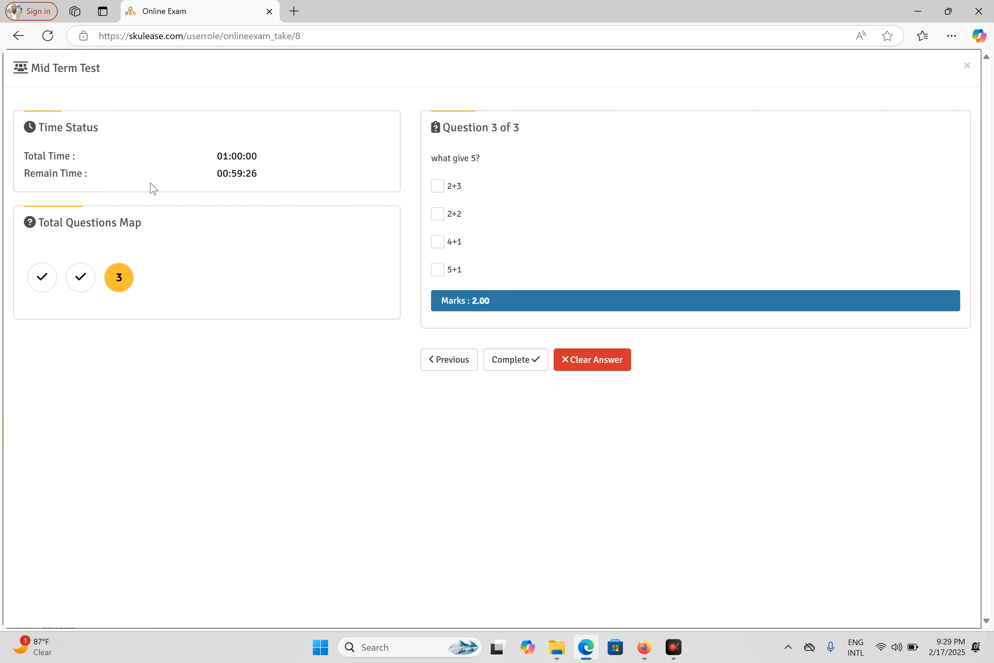
left_click(444, 193)
left_click(438, 215)
Review the answers through the question map and submit the completed exam
left_click(81, 280)
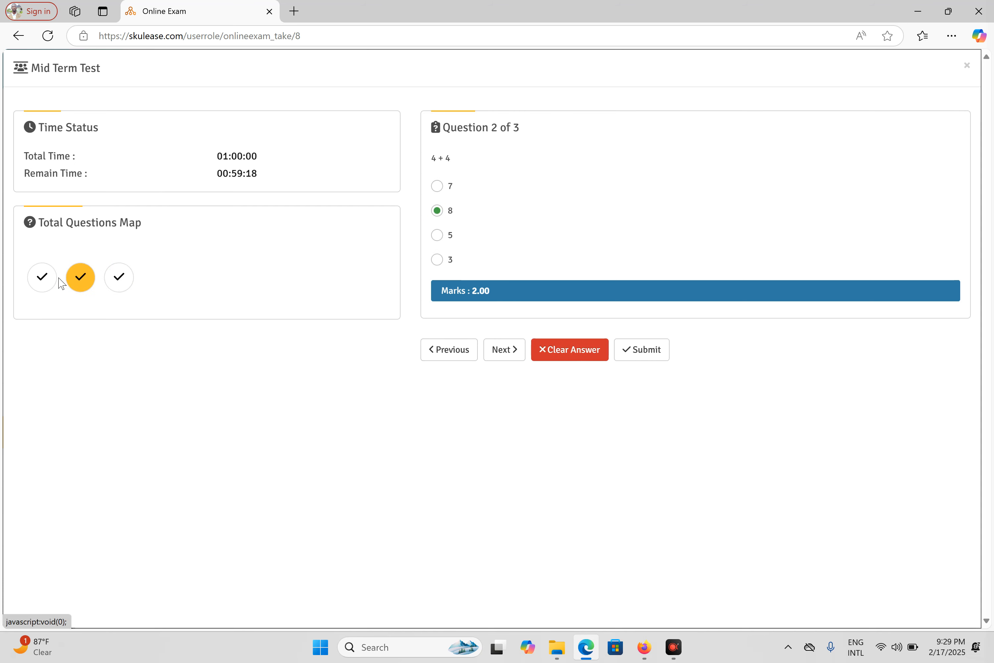
left_click(54, 280)
left_click(122, 278)
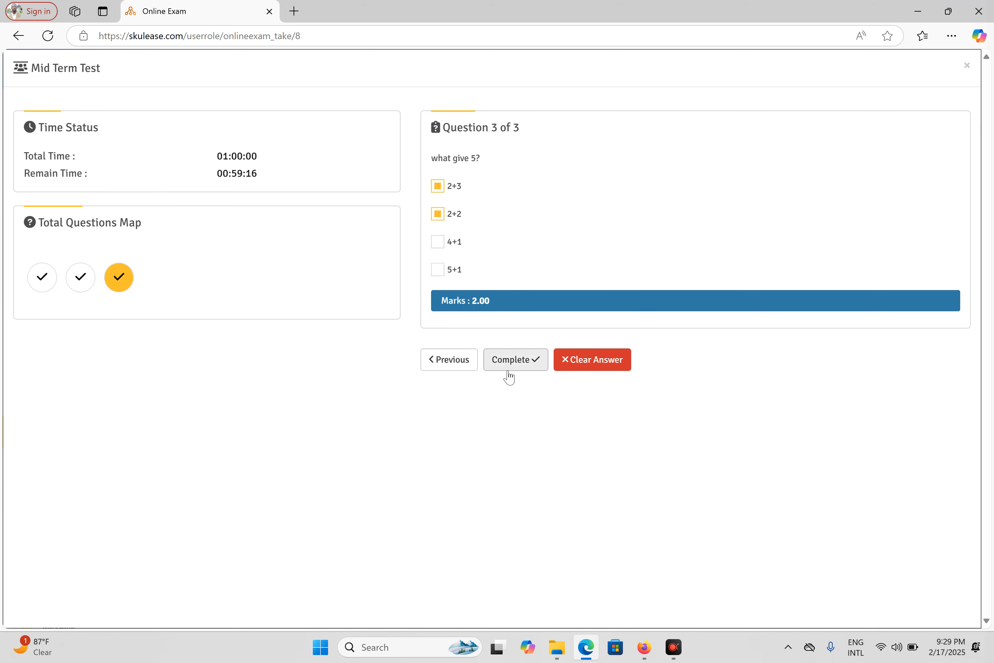
left_click(528, 363)
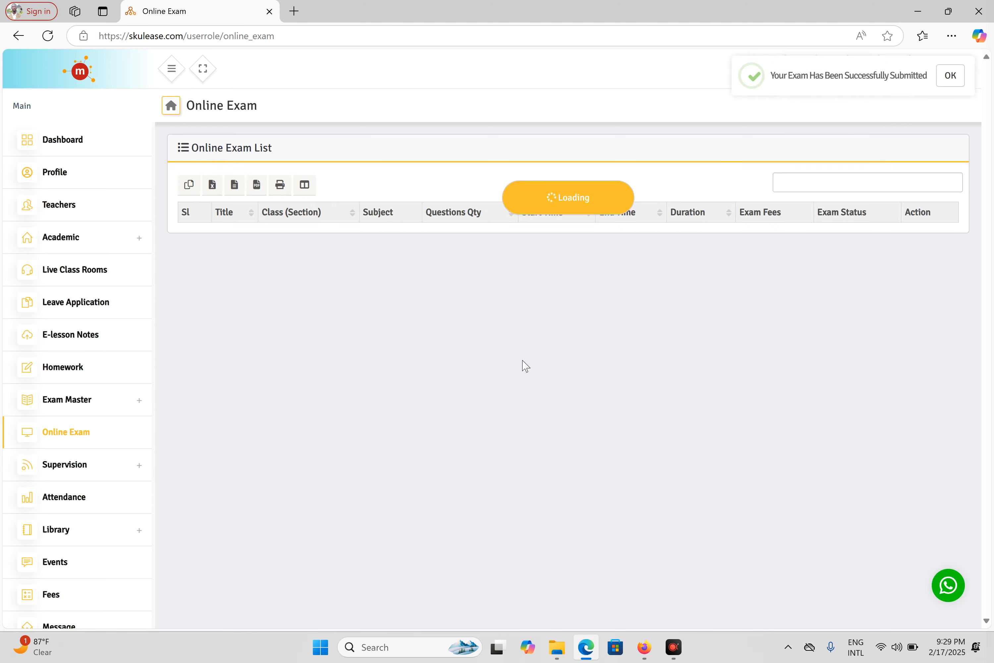
Dismiss the 'Your Exam Has Been Successfully Submitted' notice
left_click(950, 76)
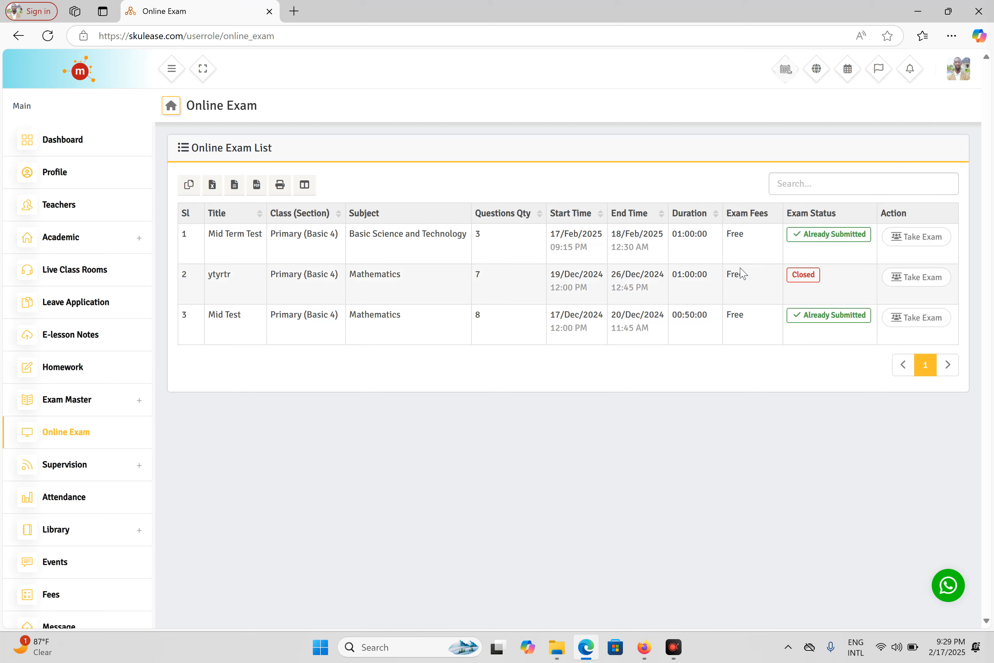
Publish and confirm the Mid Term Test result in the admin's Firefox exam list, then return to Edge
left_click(644, 646)
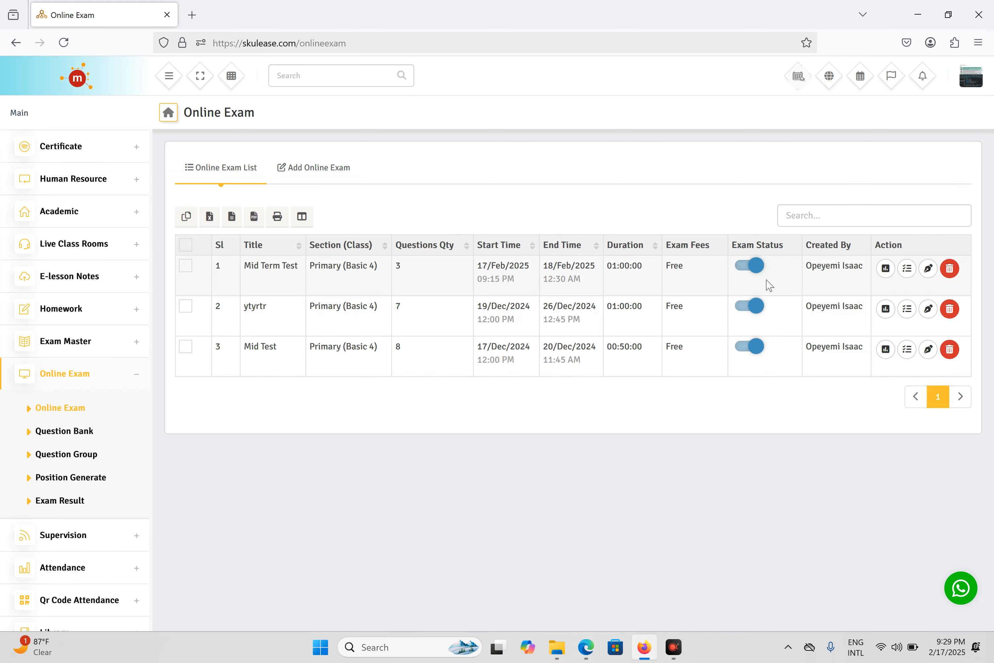
left_click(886, 268)
left_click(478, 423)
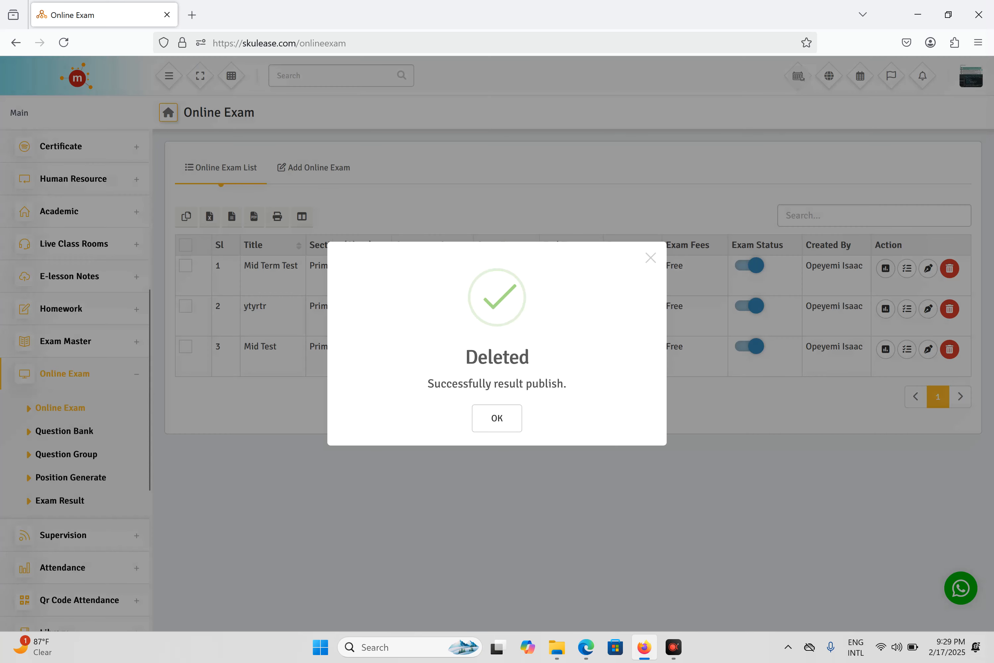
left_click(509, 422)
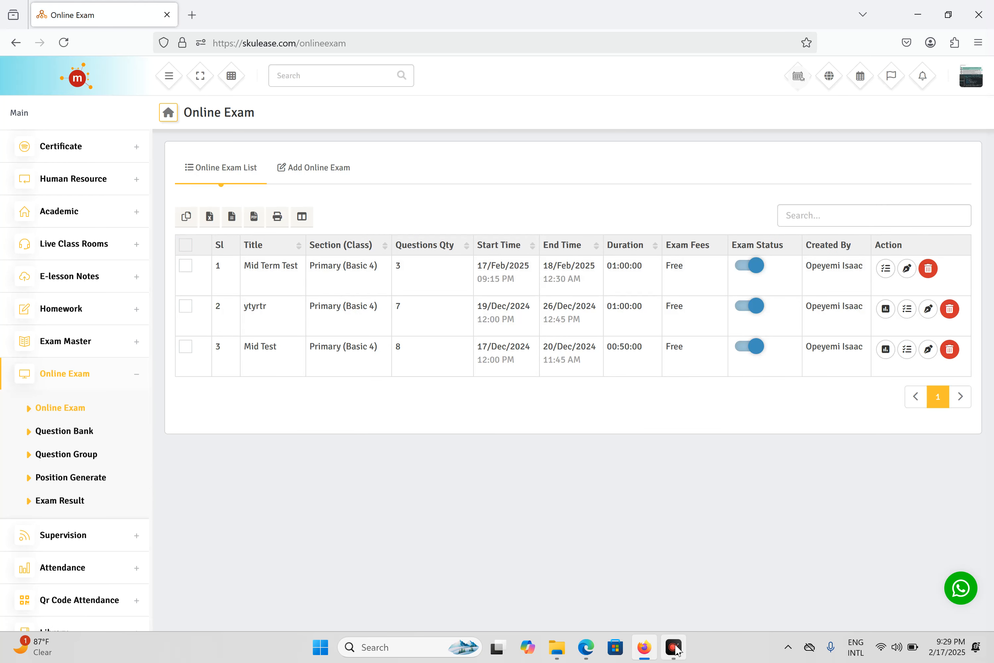
left_click(587, 648)
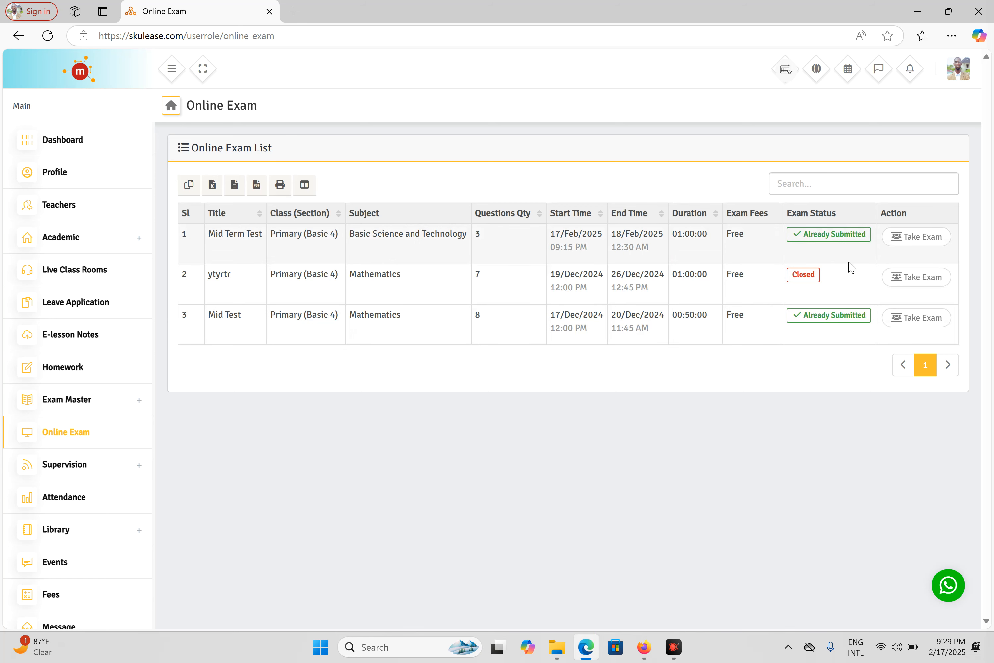
Reload the student's exam list and review the Mid Term Test result of 33.33%, Failed
left_click(47, 35)
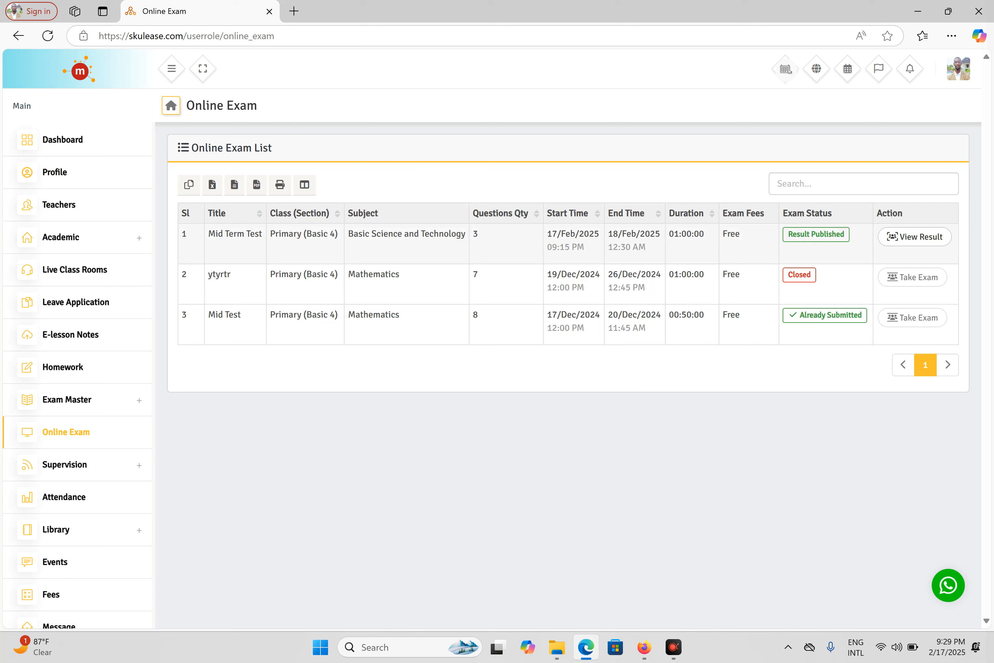
left_click(922, 239)
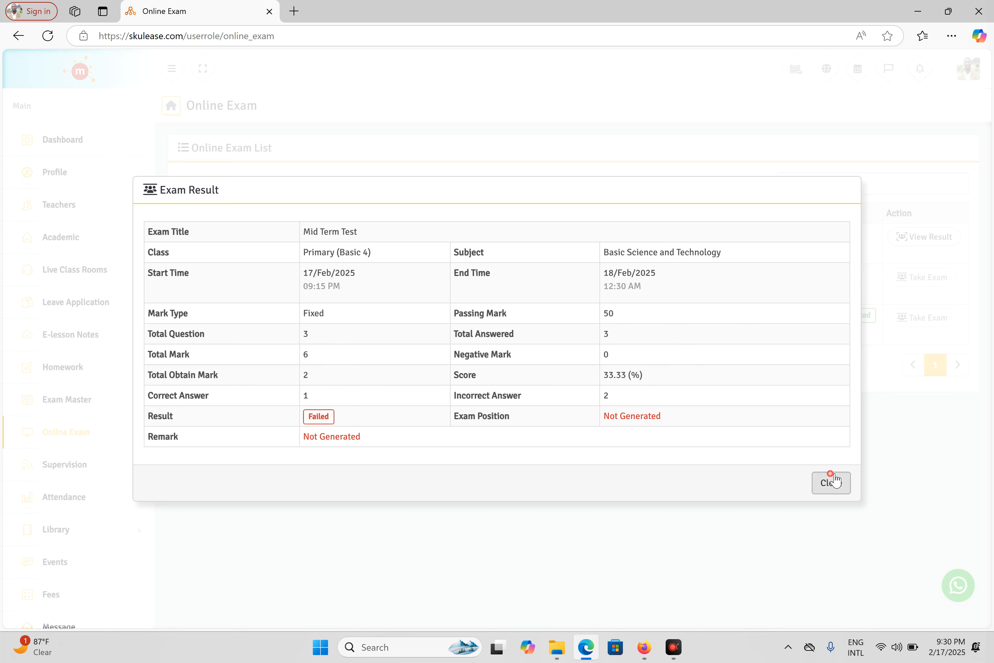
left_click(830, 481)
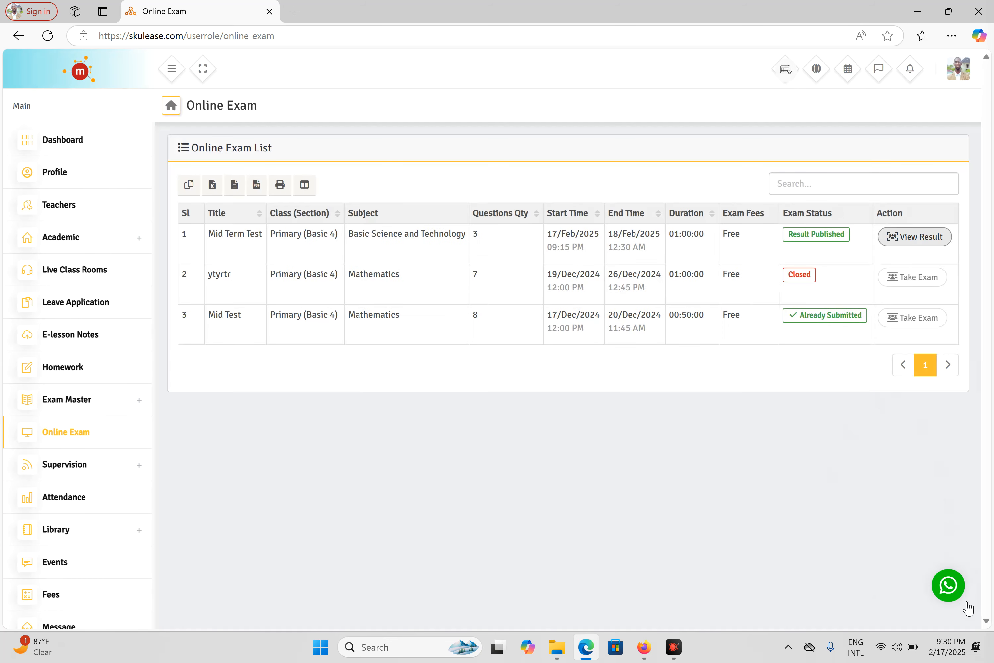